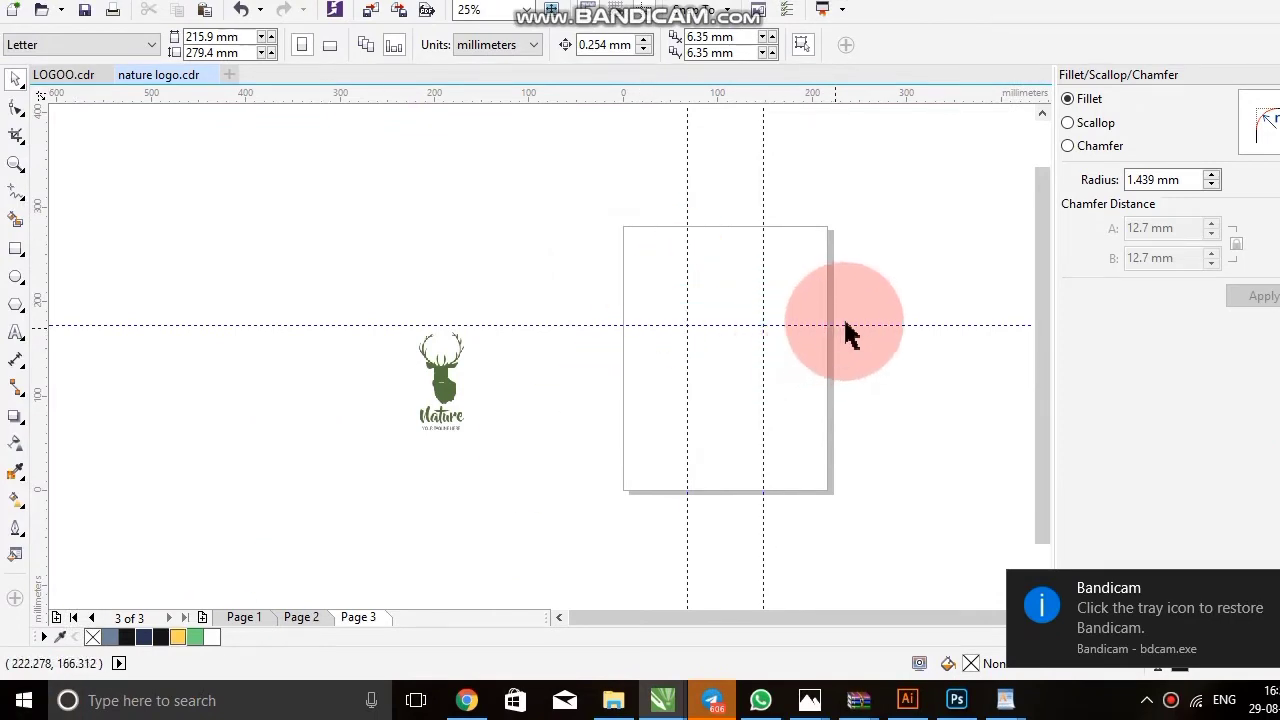
- Delete all the guidelines from the document
left_click(710, 325)
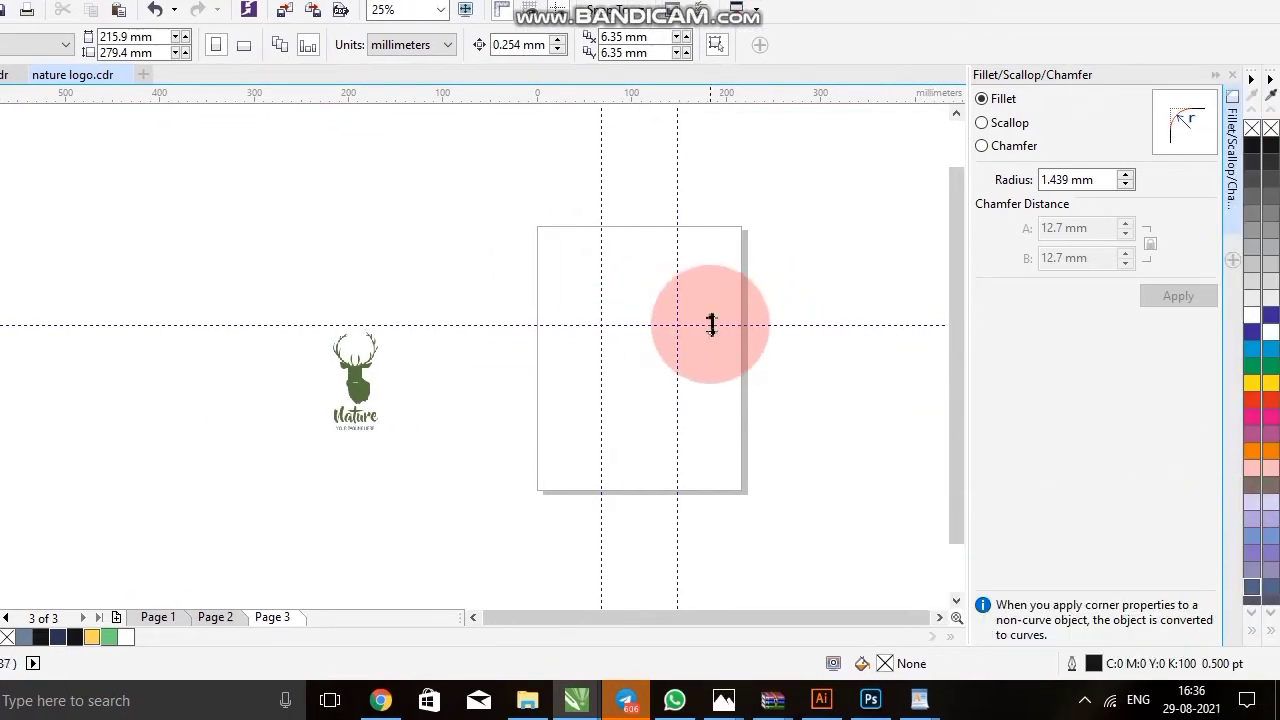
key("ctrl+a")
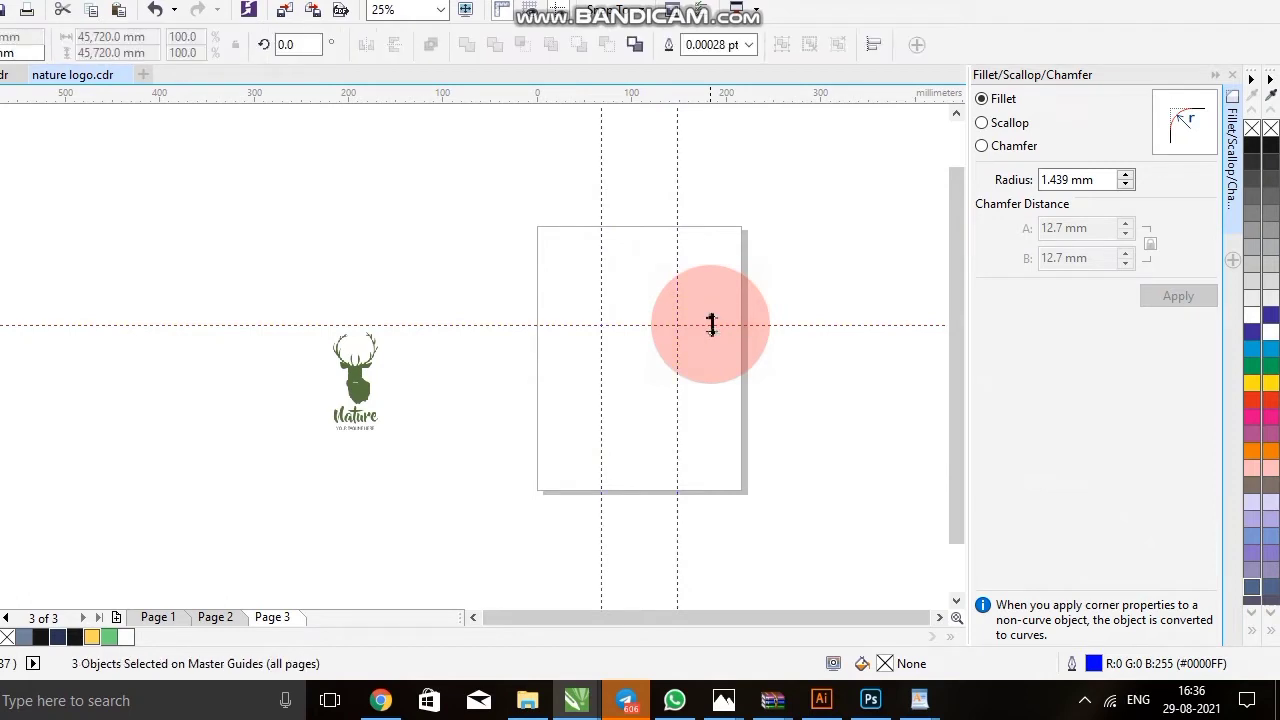
key("Delete")
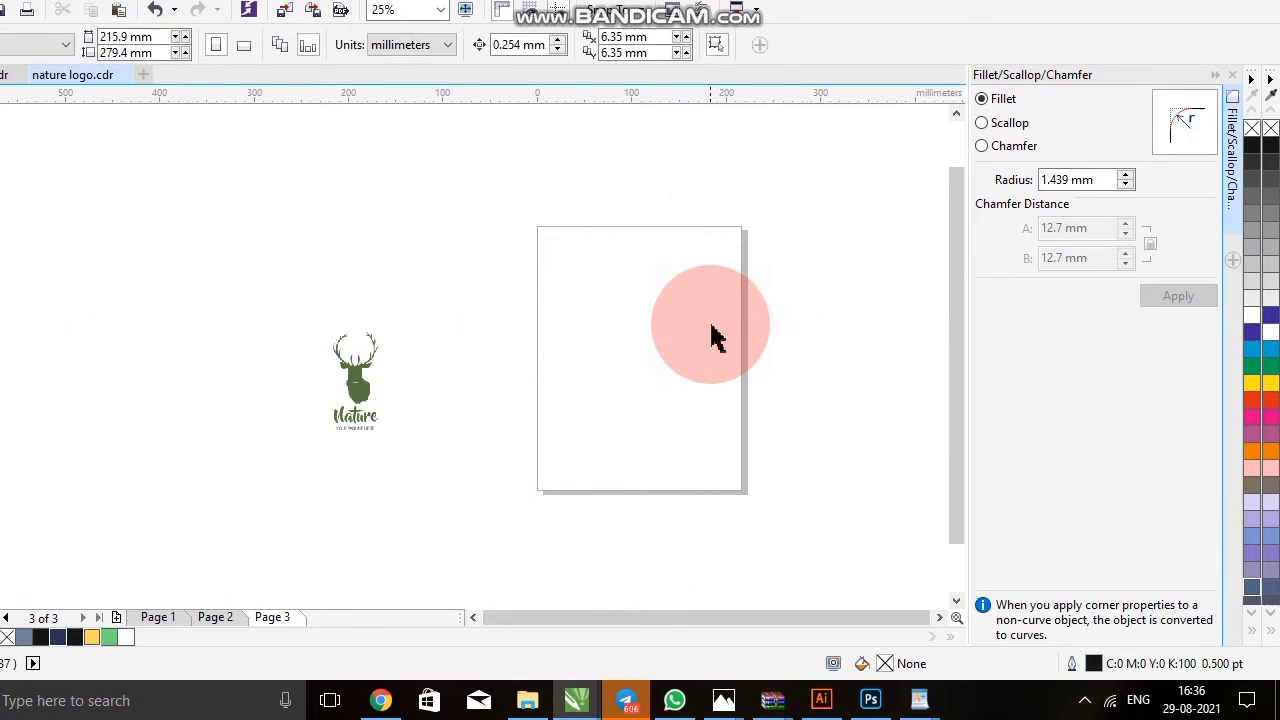
- Move the deer logo bitmap up beside the page and outline-trace it as Line art with an increased Detail level
scroll(707, 318, "up", 2)
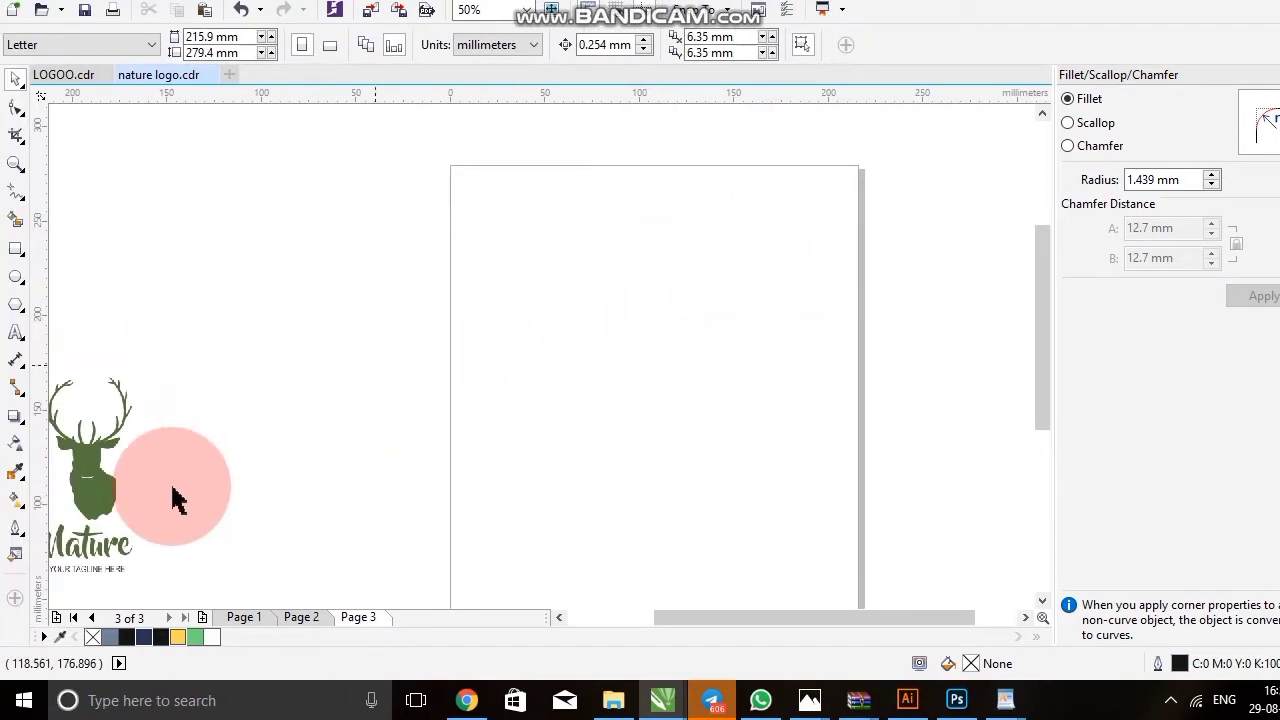
left_click_drag(107, 478, 262, 340)
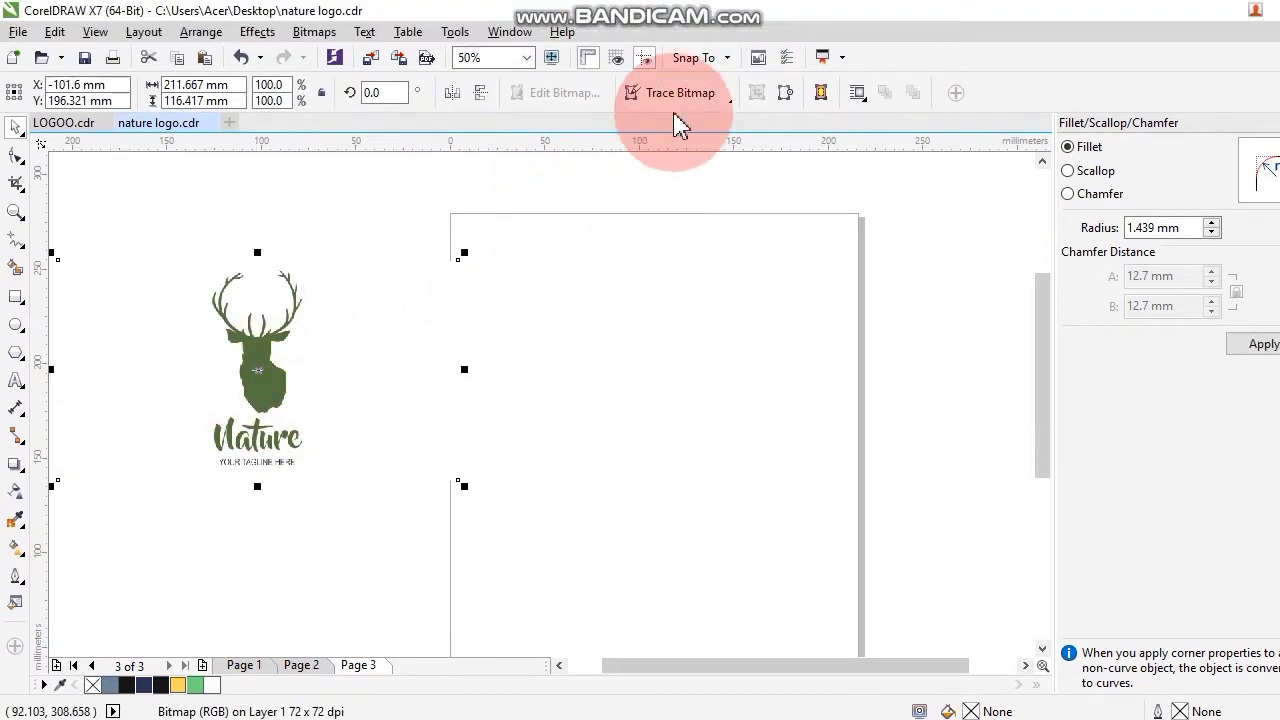
left_click(680, 44)
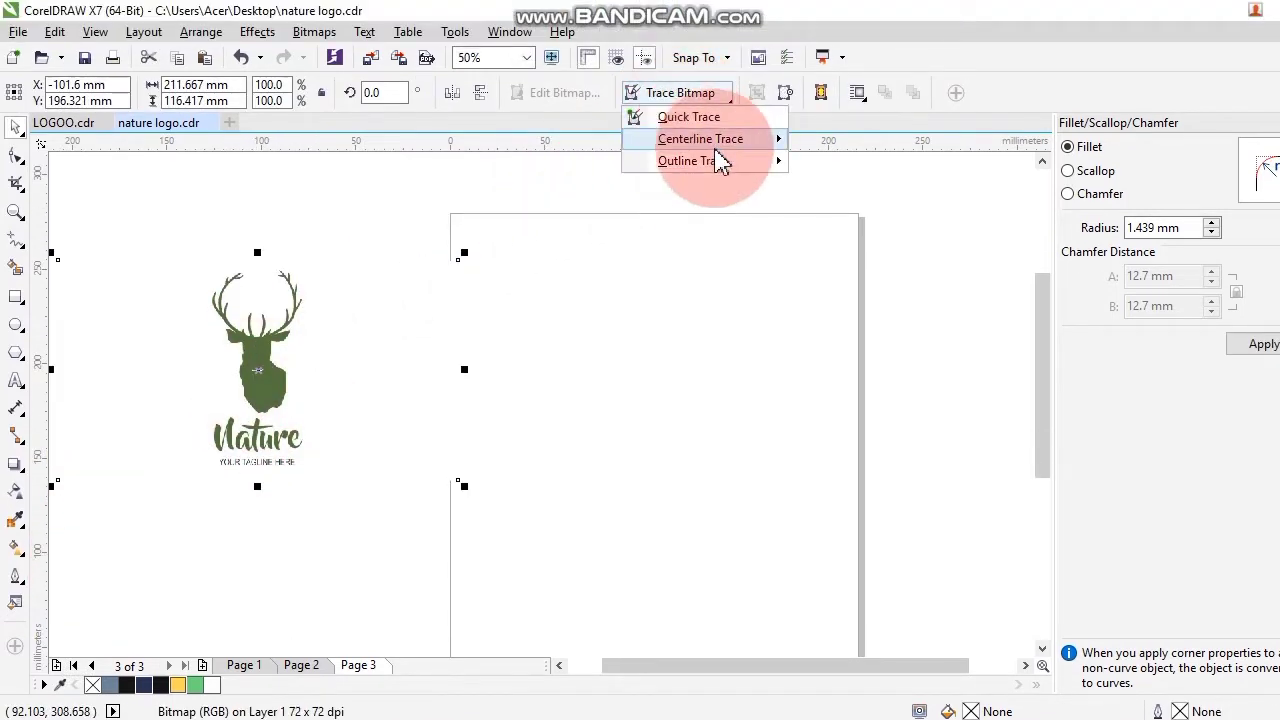
mouse_move(770, 163)
left_click(833, 163)
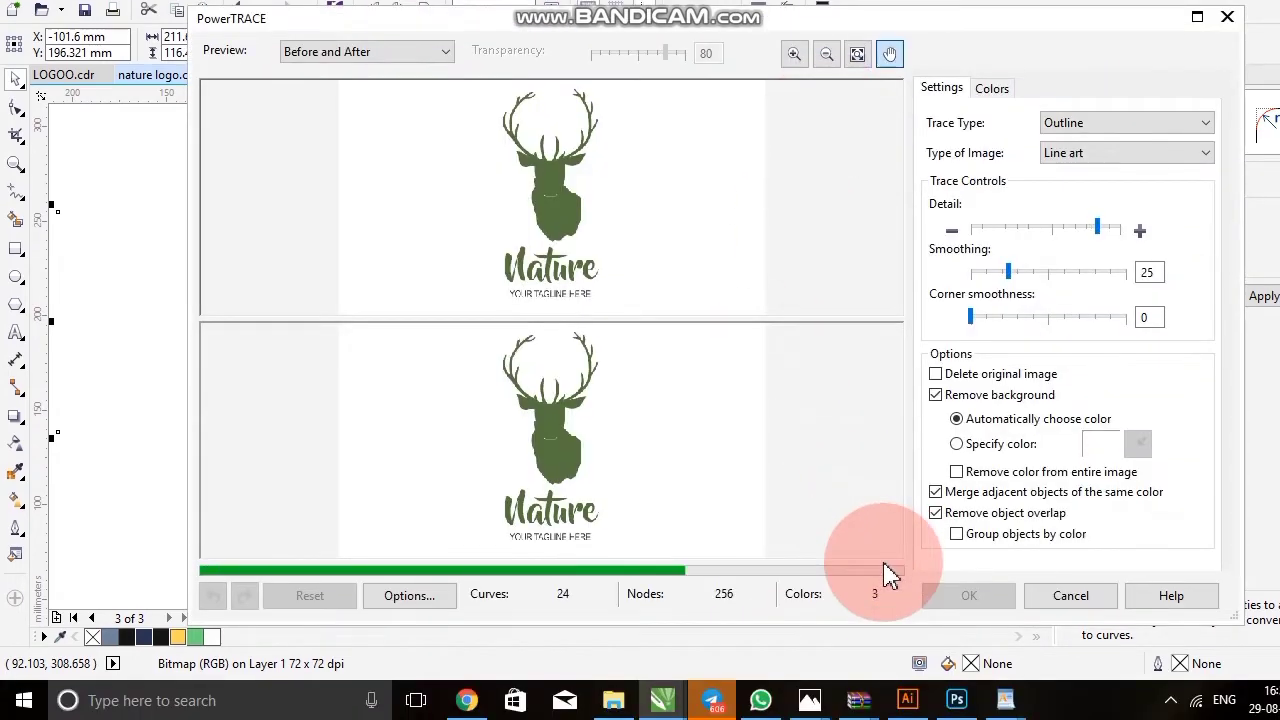
left_click(1122, 240)
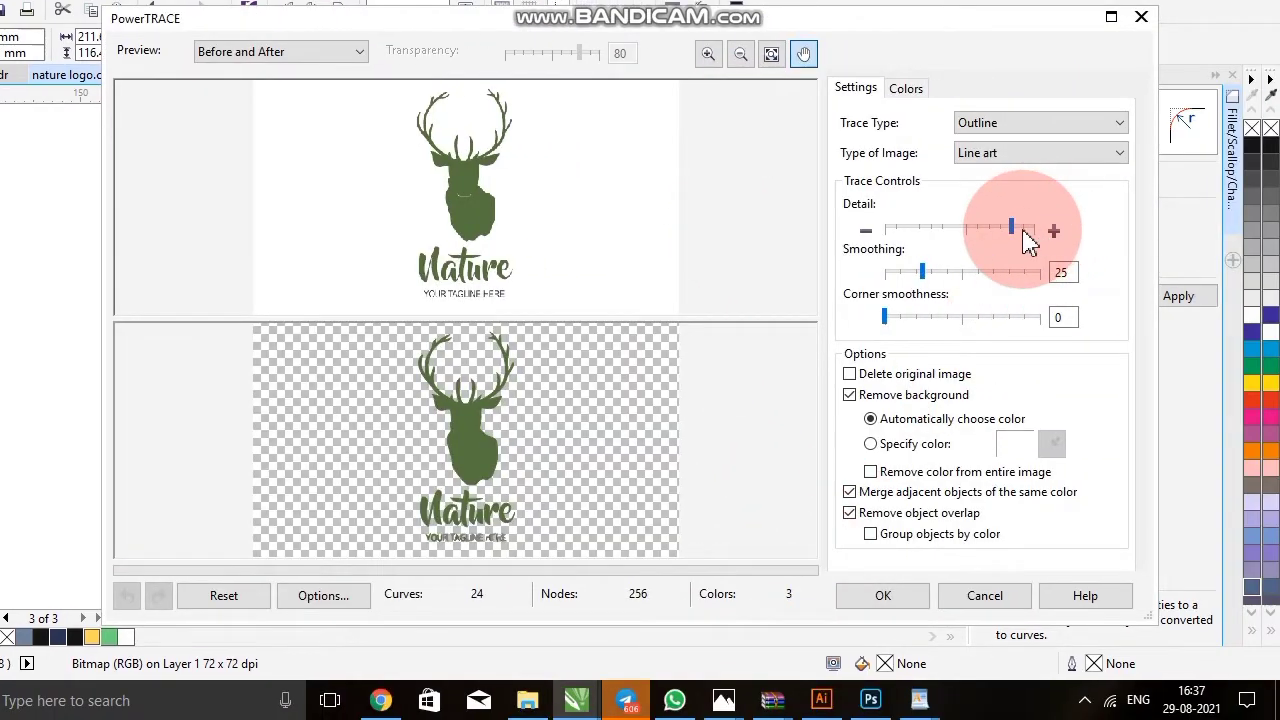
left_click(1023, 230)
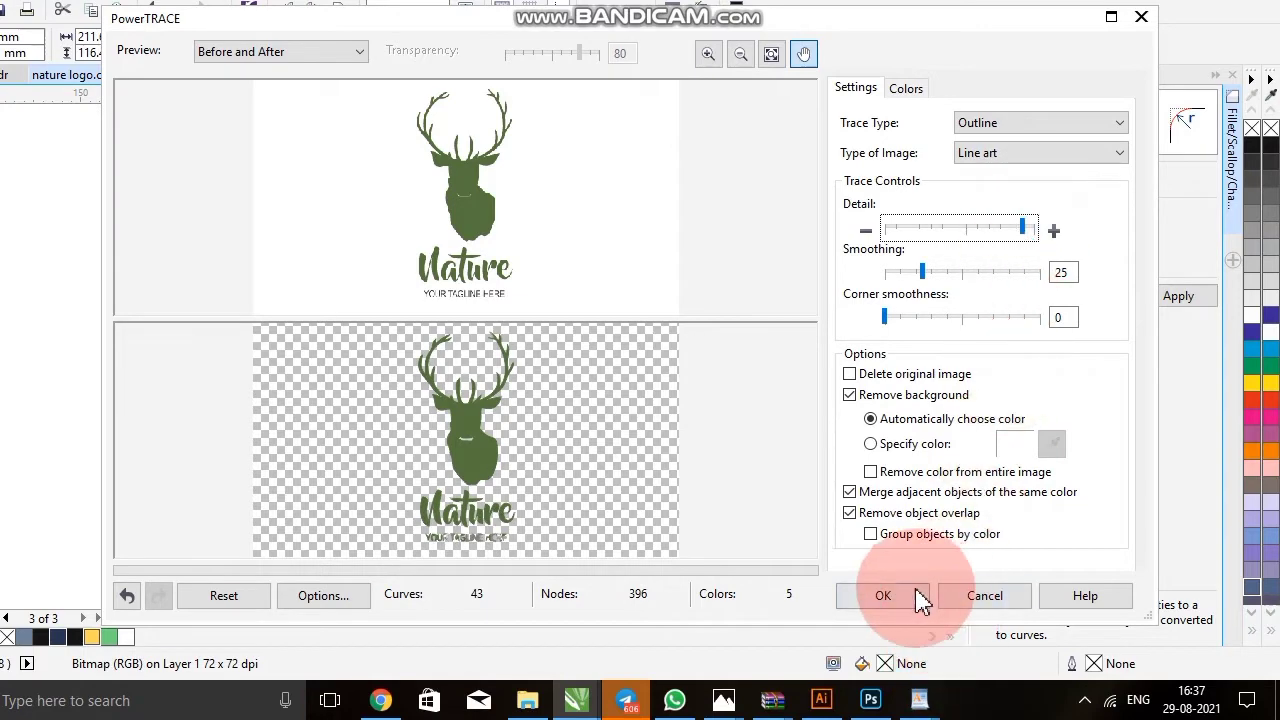
left_click(884, 600)
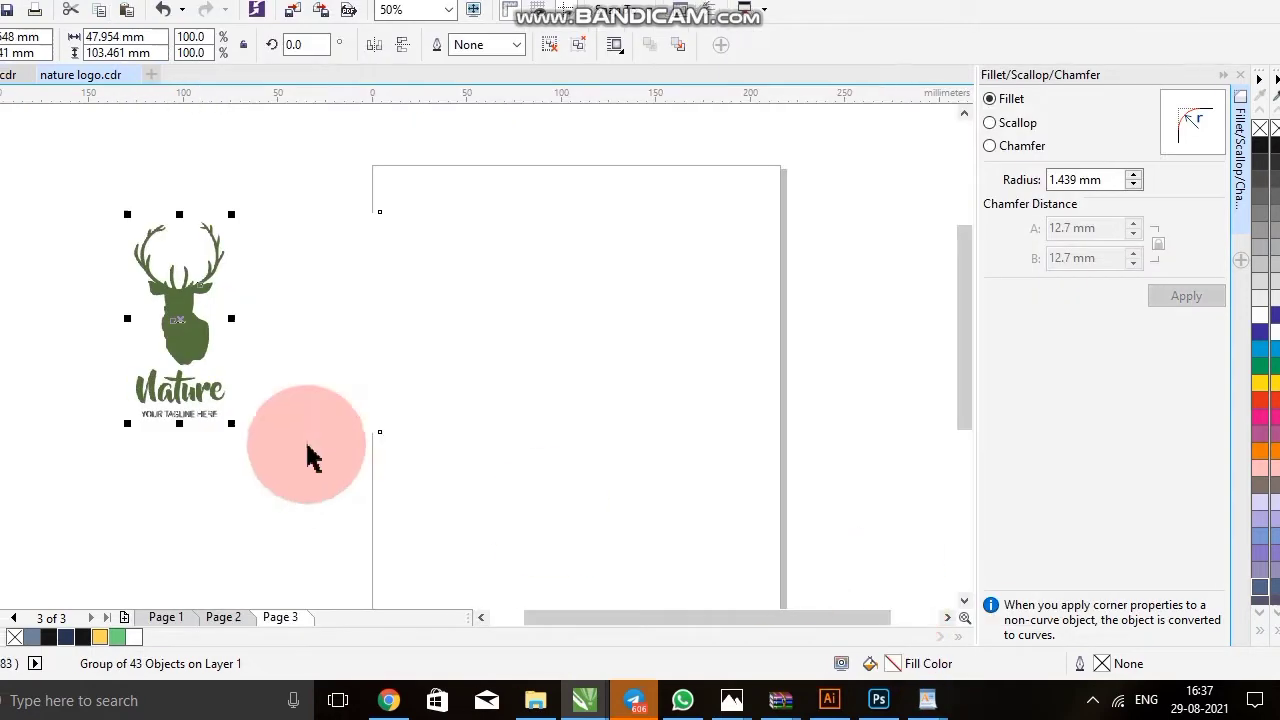
- Move the traced logo group onto the page, away from the bitmap, and delete the original bitmap
left_click_drag(223, 386, 169, 360)
left_click_drag(257, 362, 512, 442)
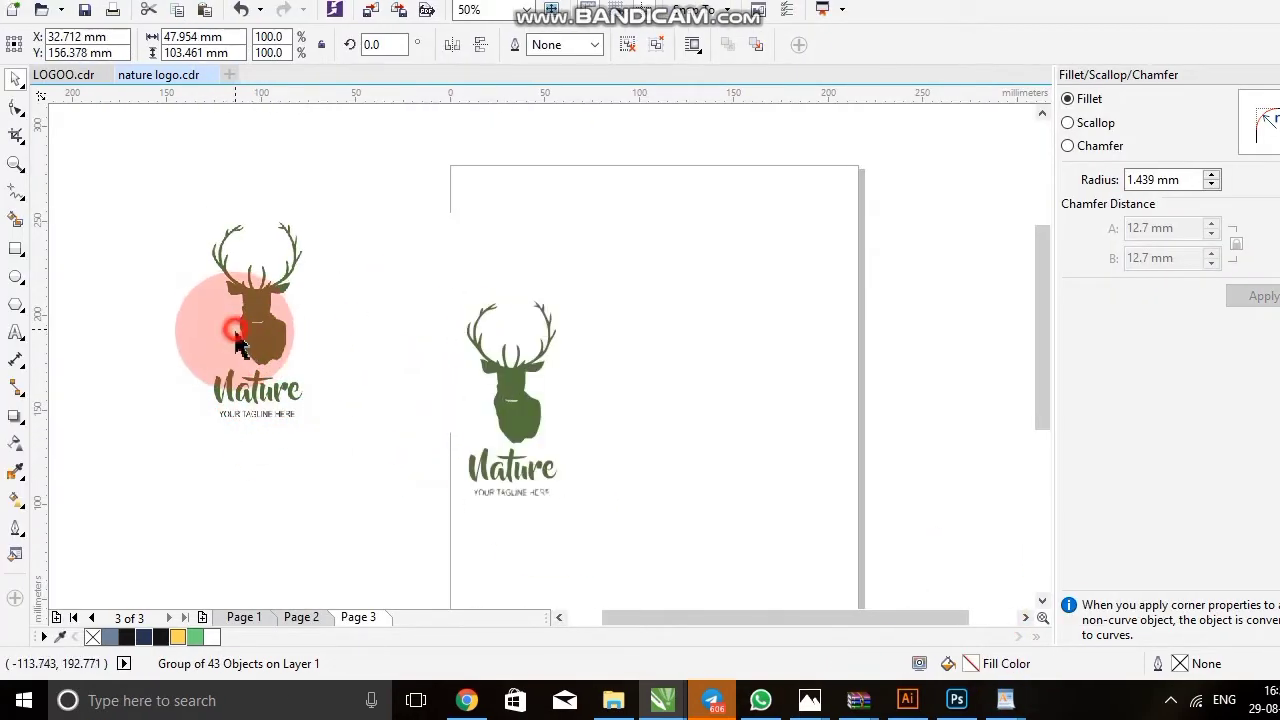
left_click(229, 332)
key("Delete")
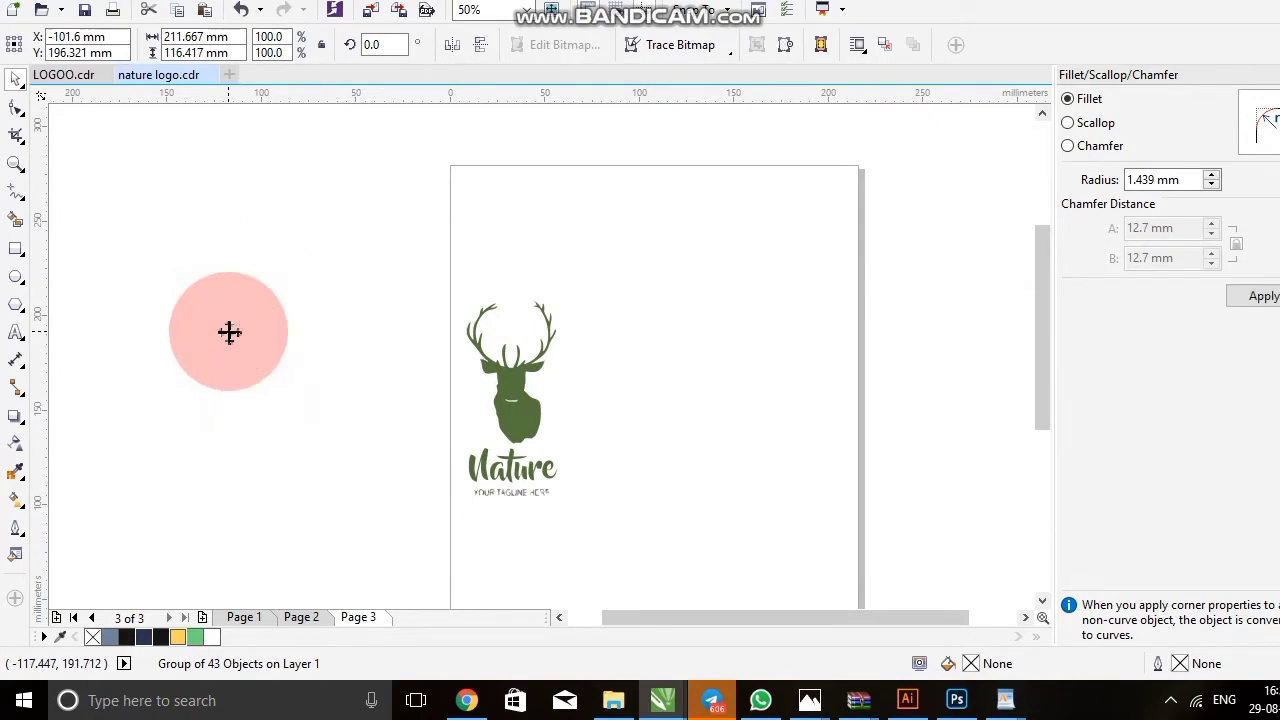
- Move the traced logo group back outside the page and ungroup its objects
left_click_drag(334, 244, 683, 540)
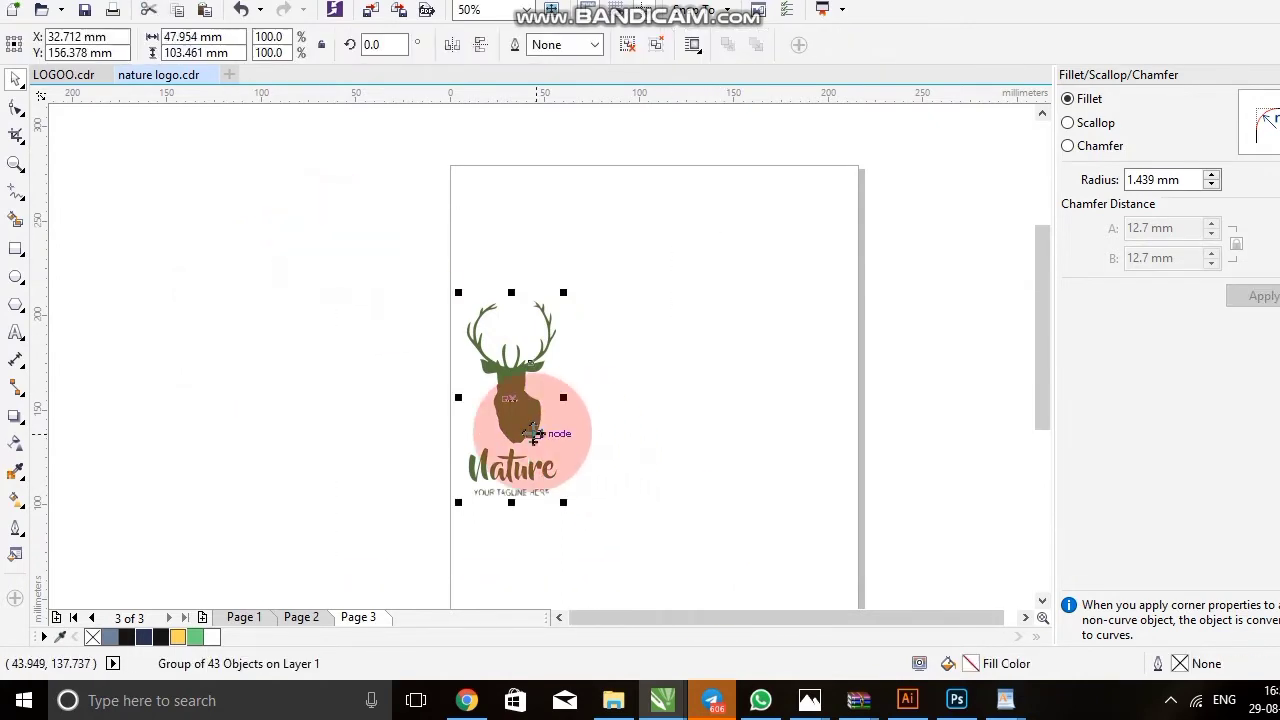
left_click_drag(500, 425, 292, 394)
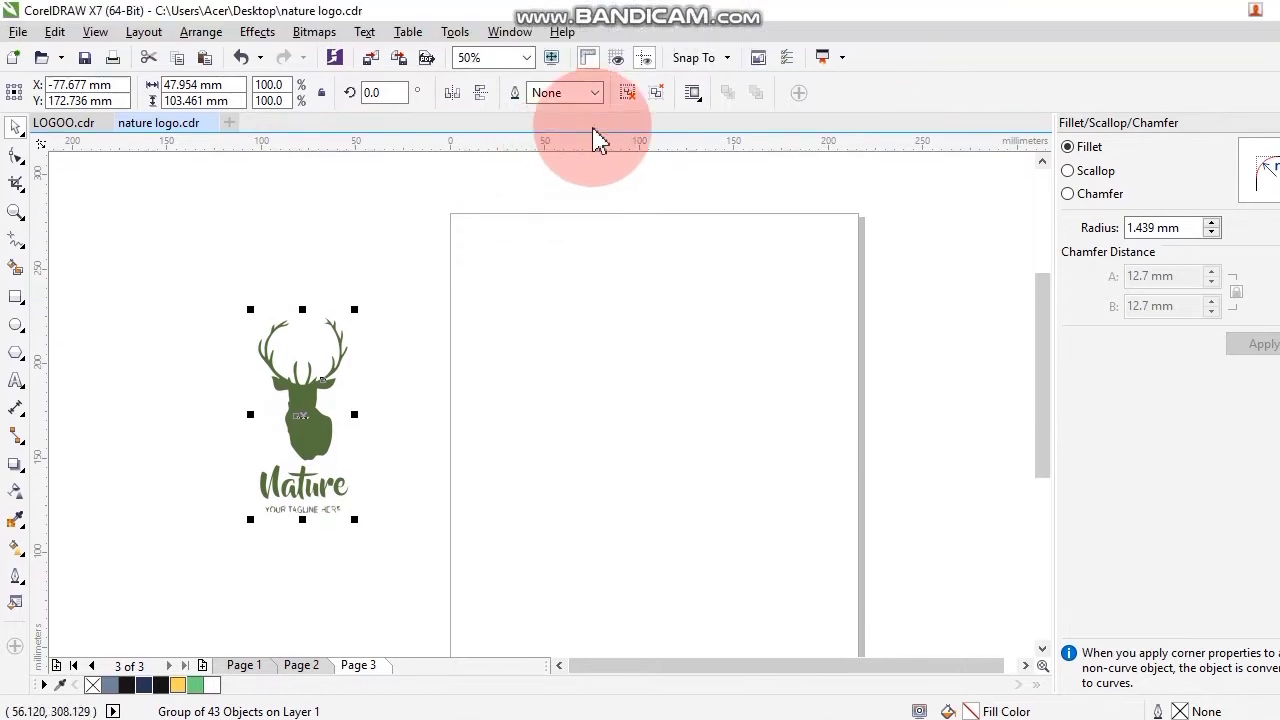
left_click(628, 92)
left_click(583, 226)
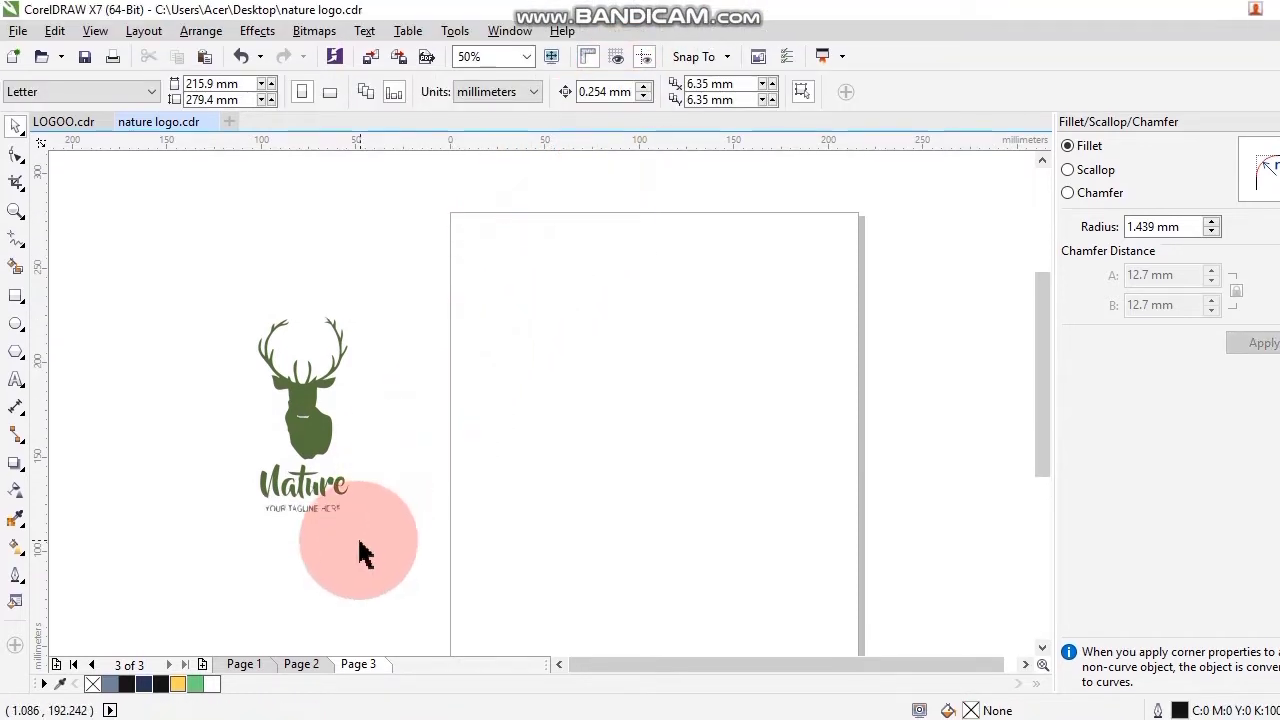
- Delete the traced "Nature" lettering and the tagline below the deer
scroll(300, 475, "up", 1)
left_click_drag(165, 415, 480, 577)
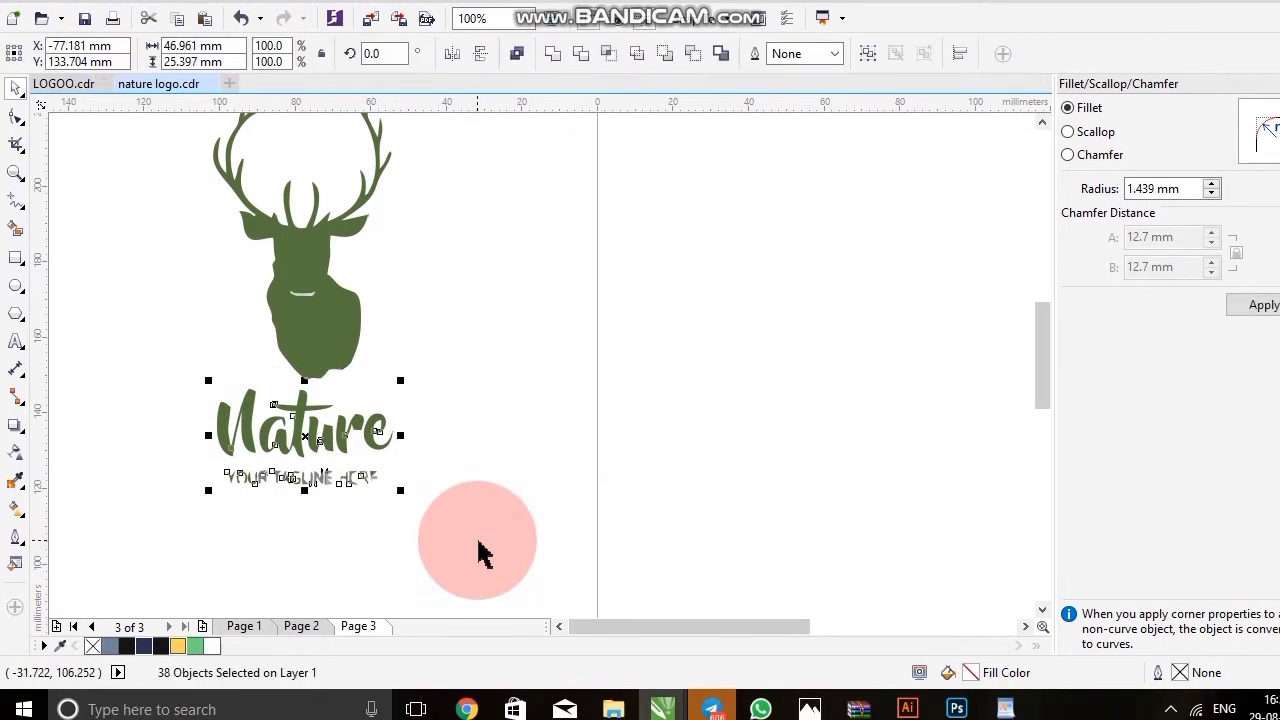
key("Delete")
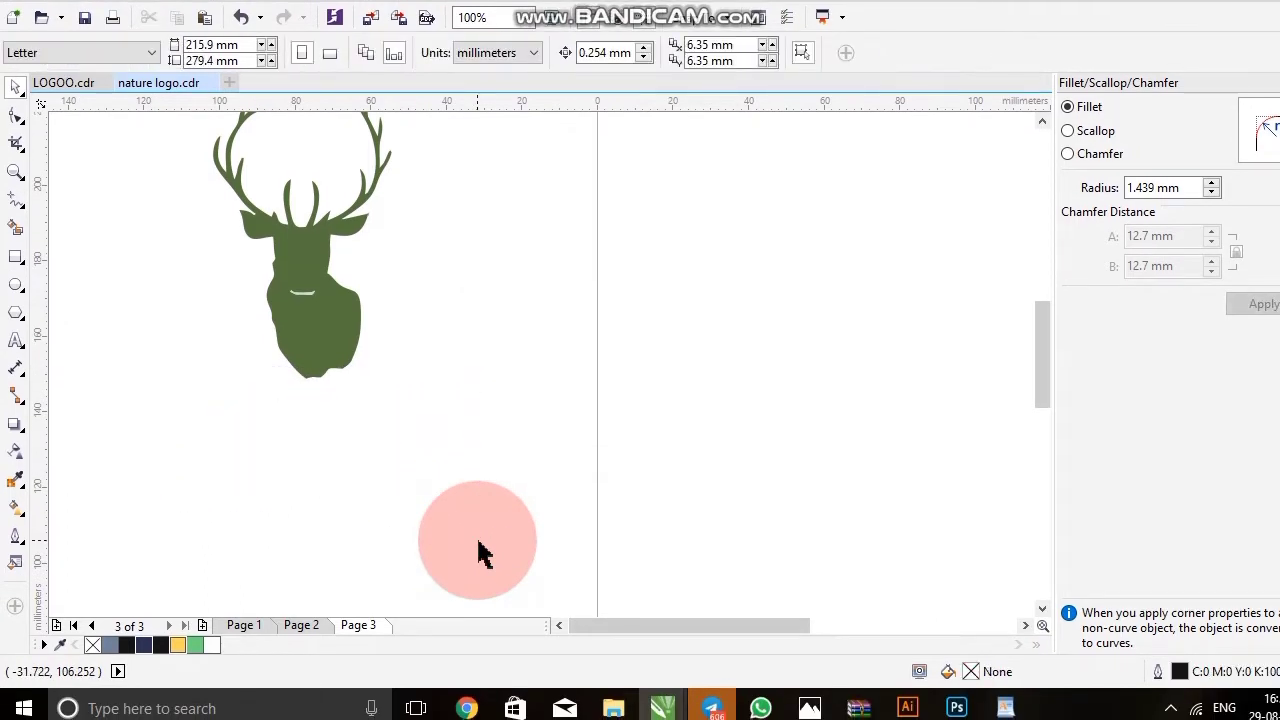
scroll(280, 410, "down", 2)
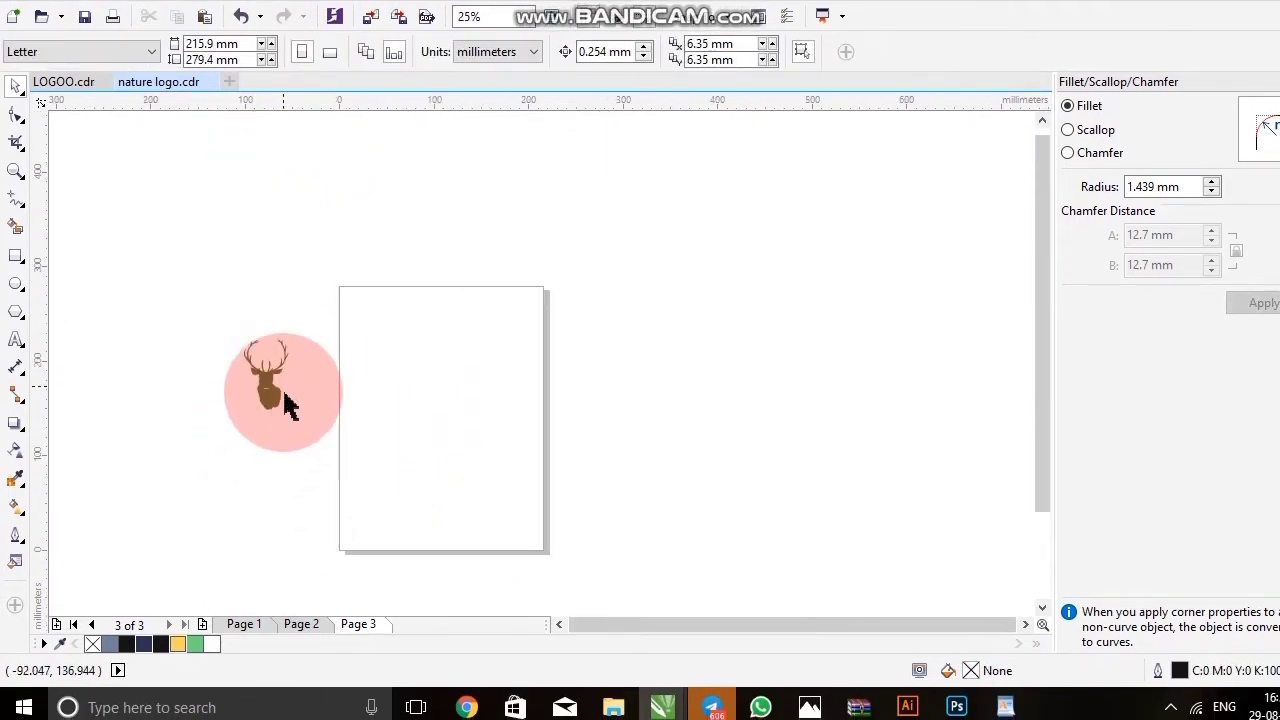
scroll(265, 375, "up", 2)
left_click_drag(308, 440, 282, 505)
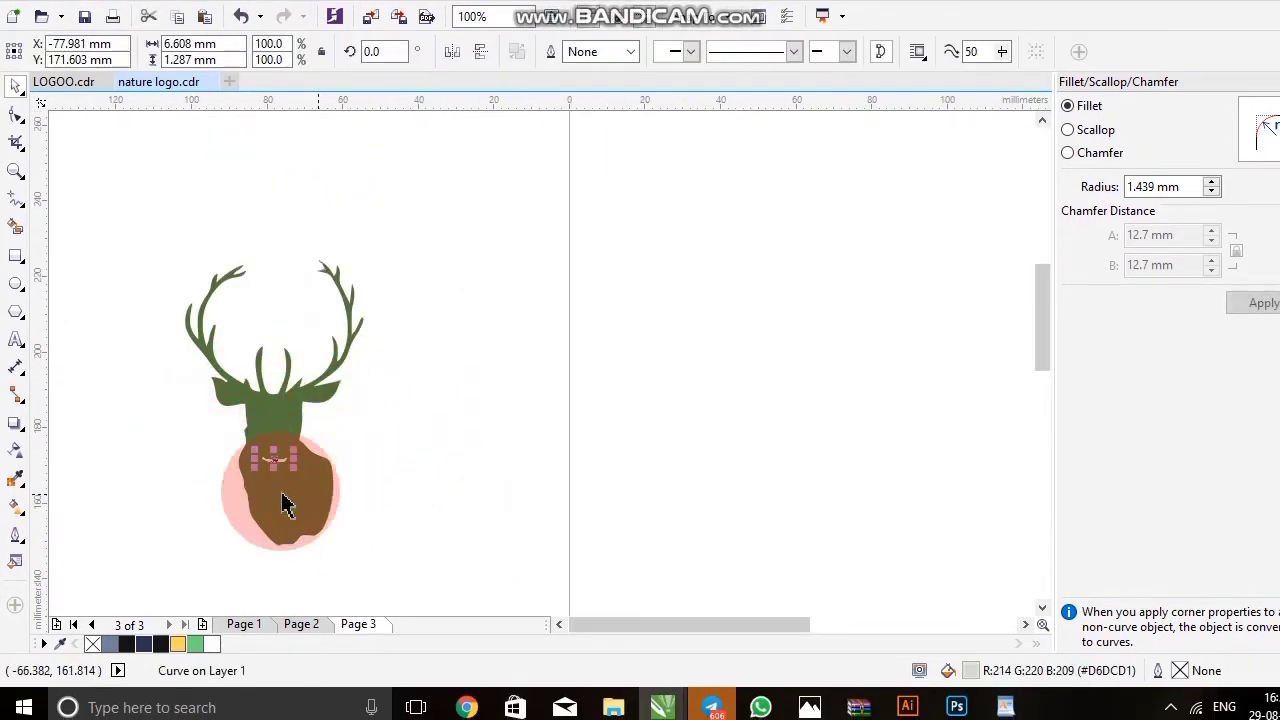
scroll(291, 455, "up", 2)
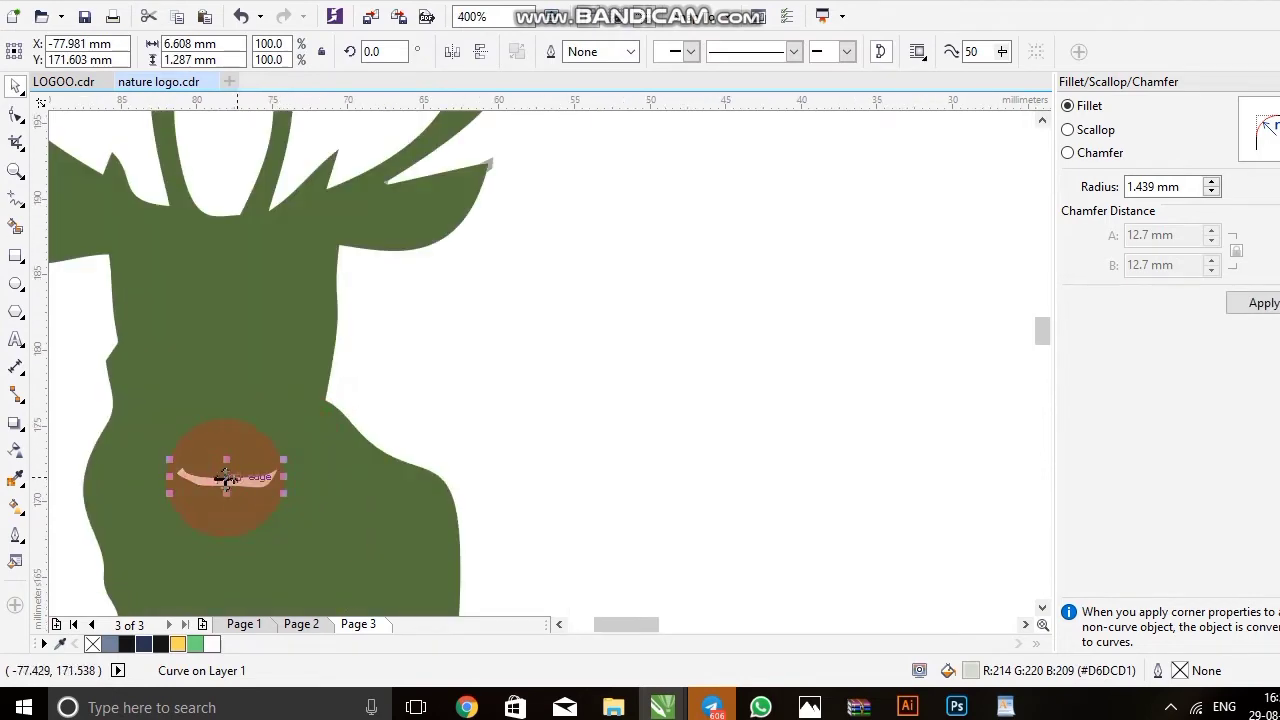
left_click(313, 487)
scroll(285, 388, "down", 2)
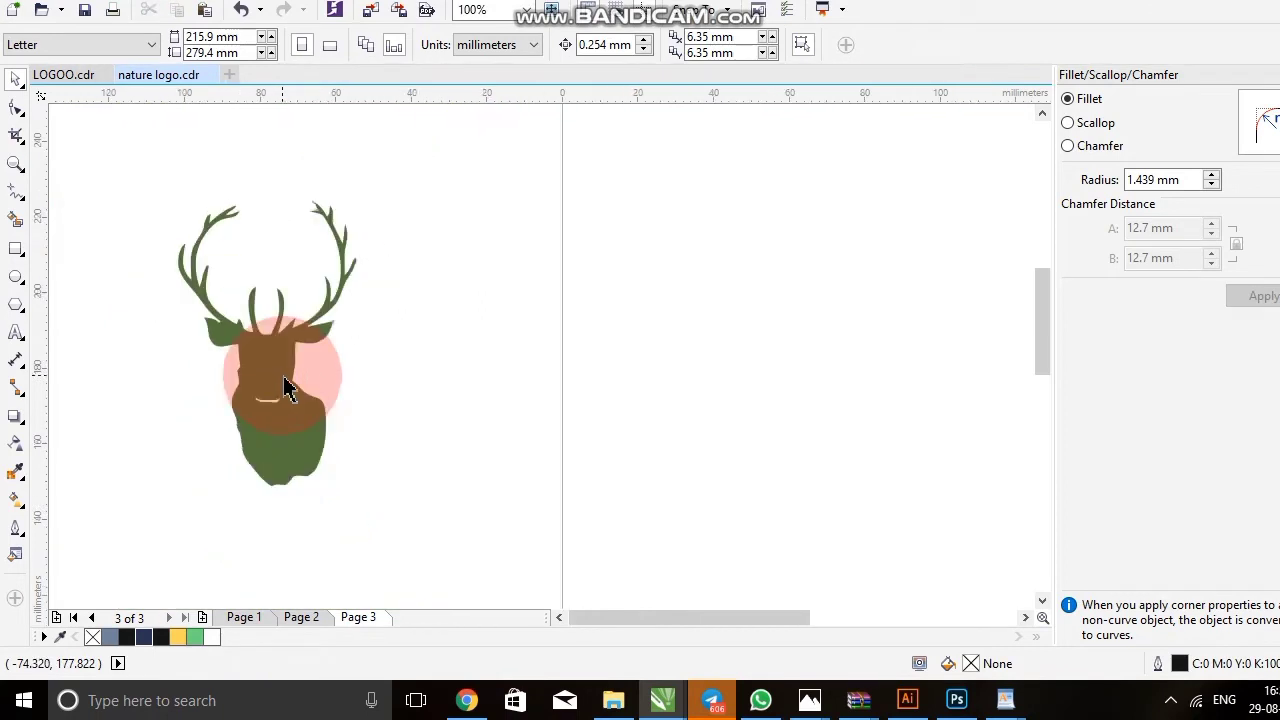
- Add the artistic text "nature room" on the page beside the deer
left_click(15, 305)
left_click(16, 332)
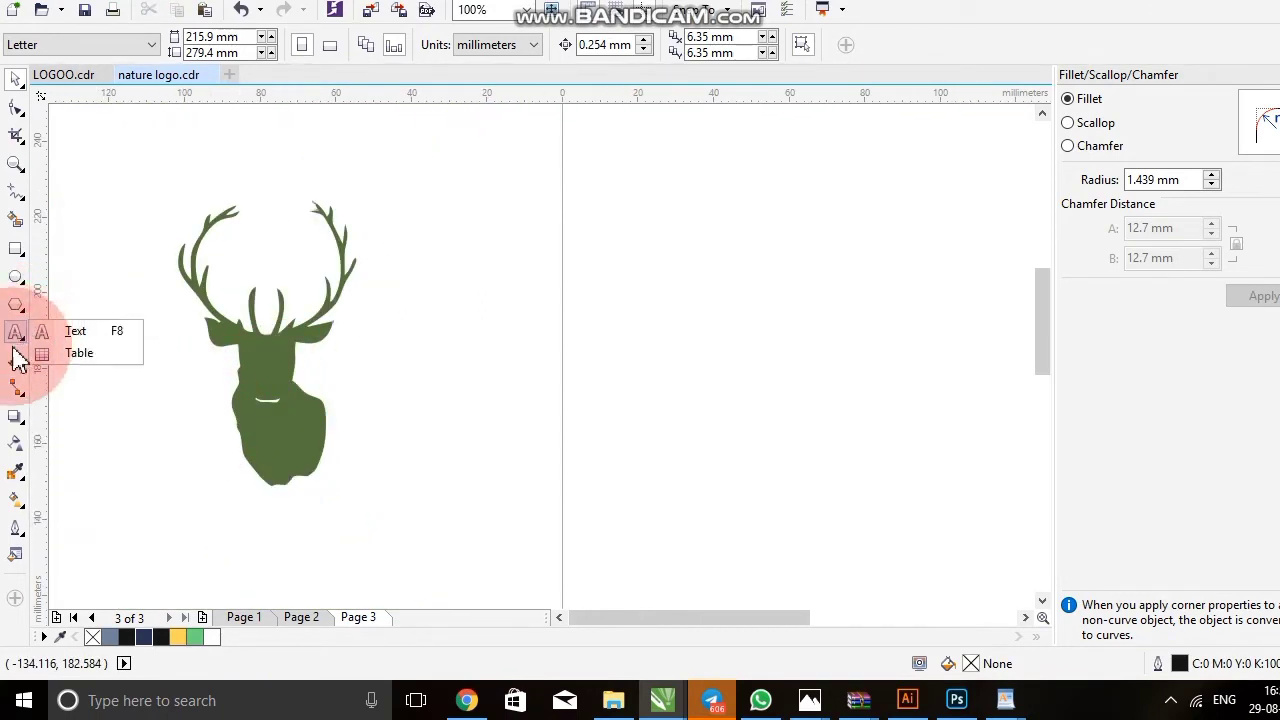
left_click(16, 360)
left_click(15, 498)
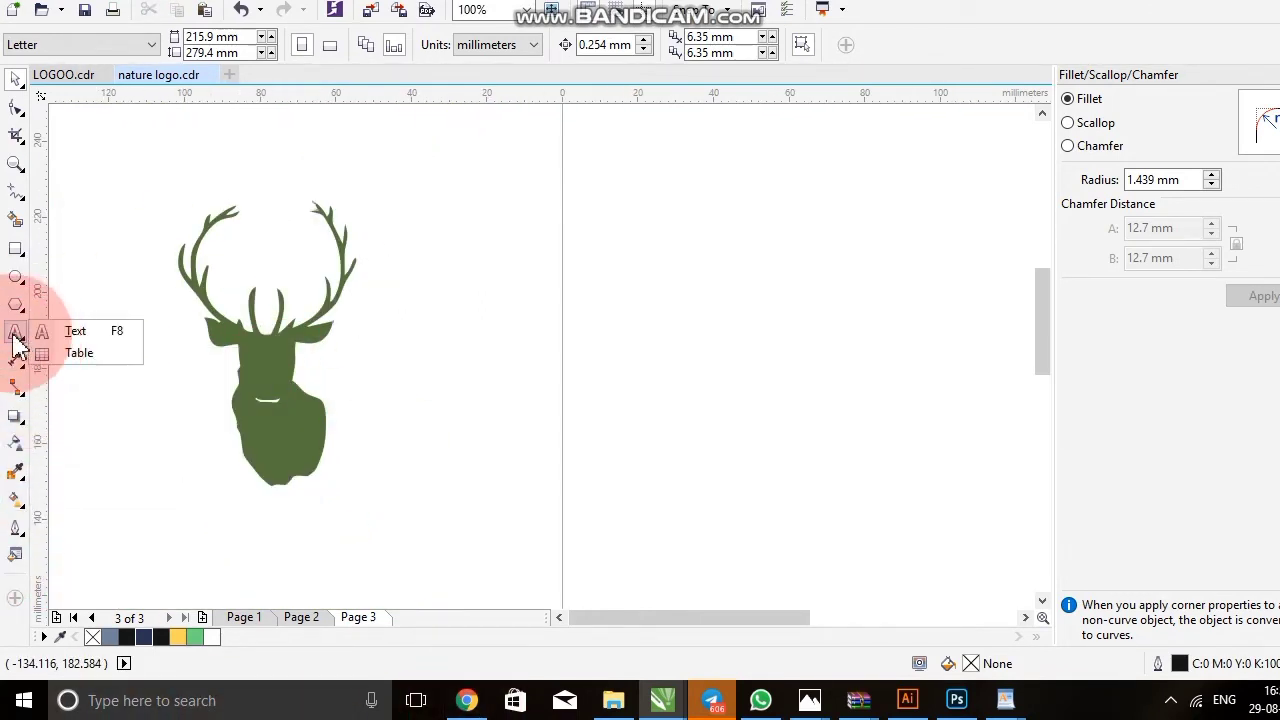
left_click_drag(16, 345, 57, 343)
left_click(672, 376)
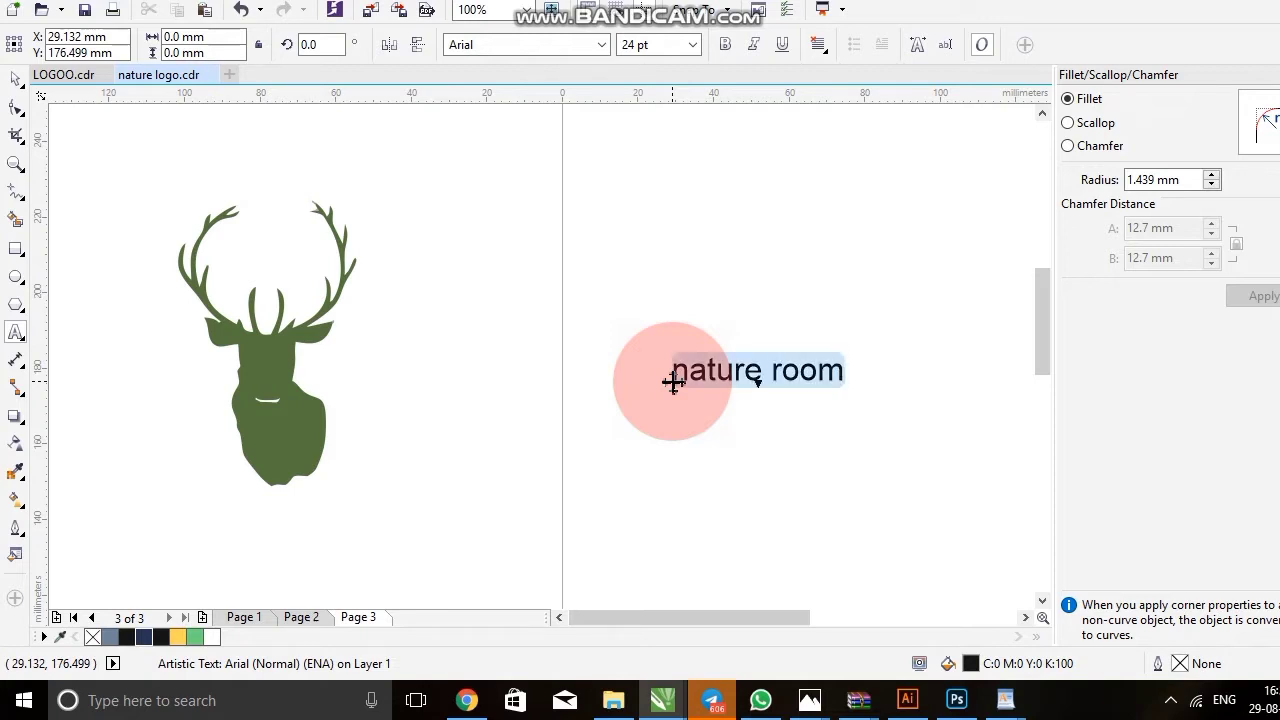
- Change the case of the "nature room" text to Title Case
key("shift+F3")
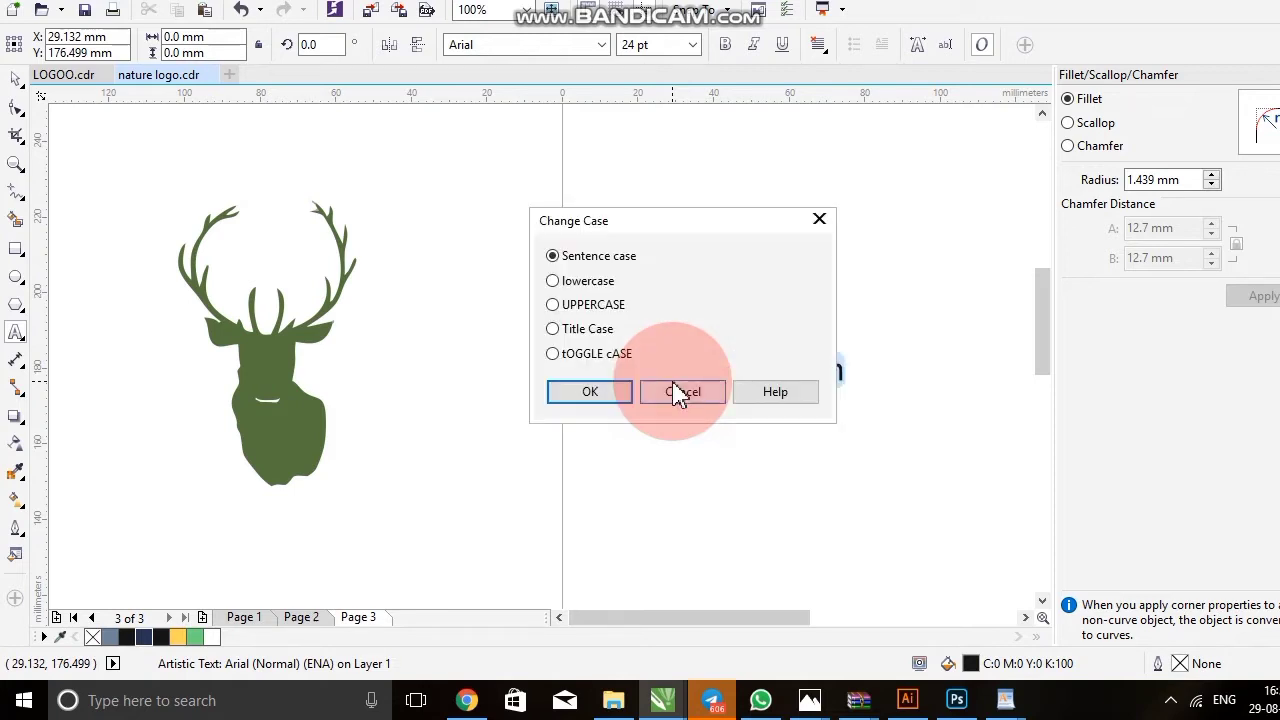
left_click(608, 340)
left_click(566, 392)
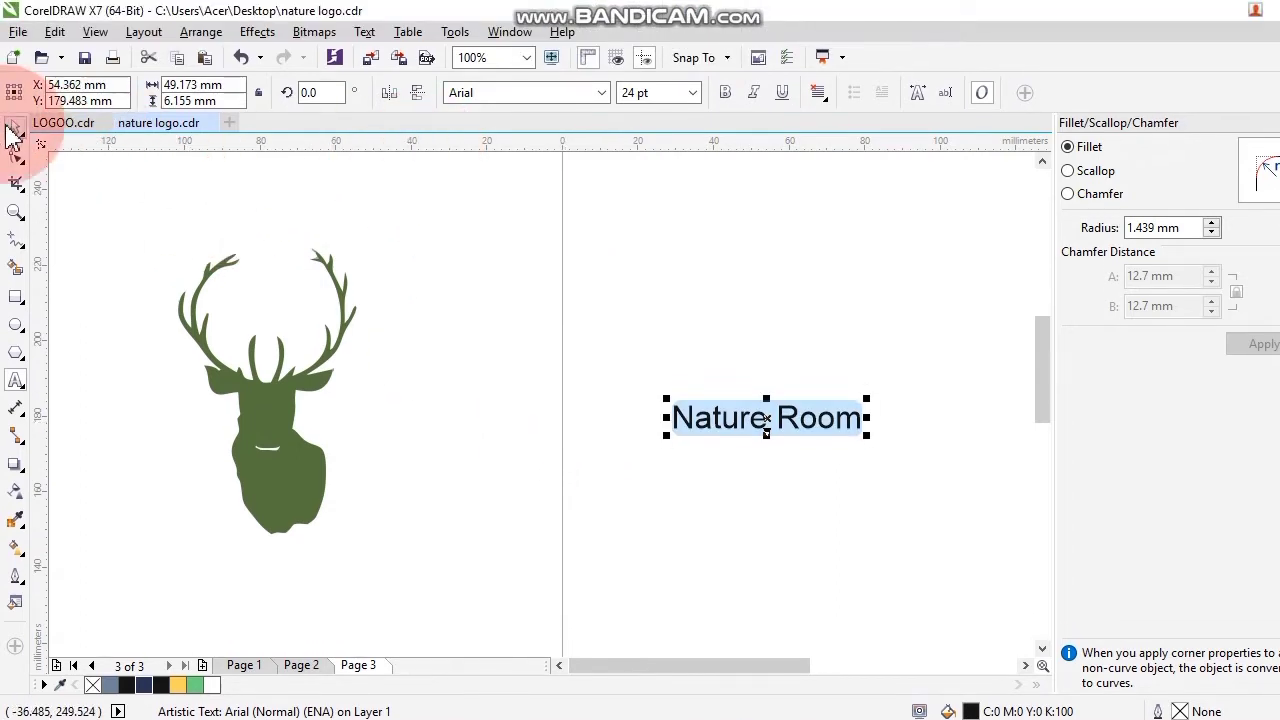
- Set the font of the "Nature Room" text to Spartan SemiBold
left_click(13, 84)
left_click(740, 410)
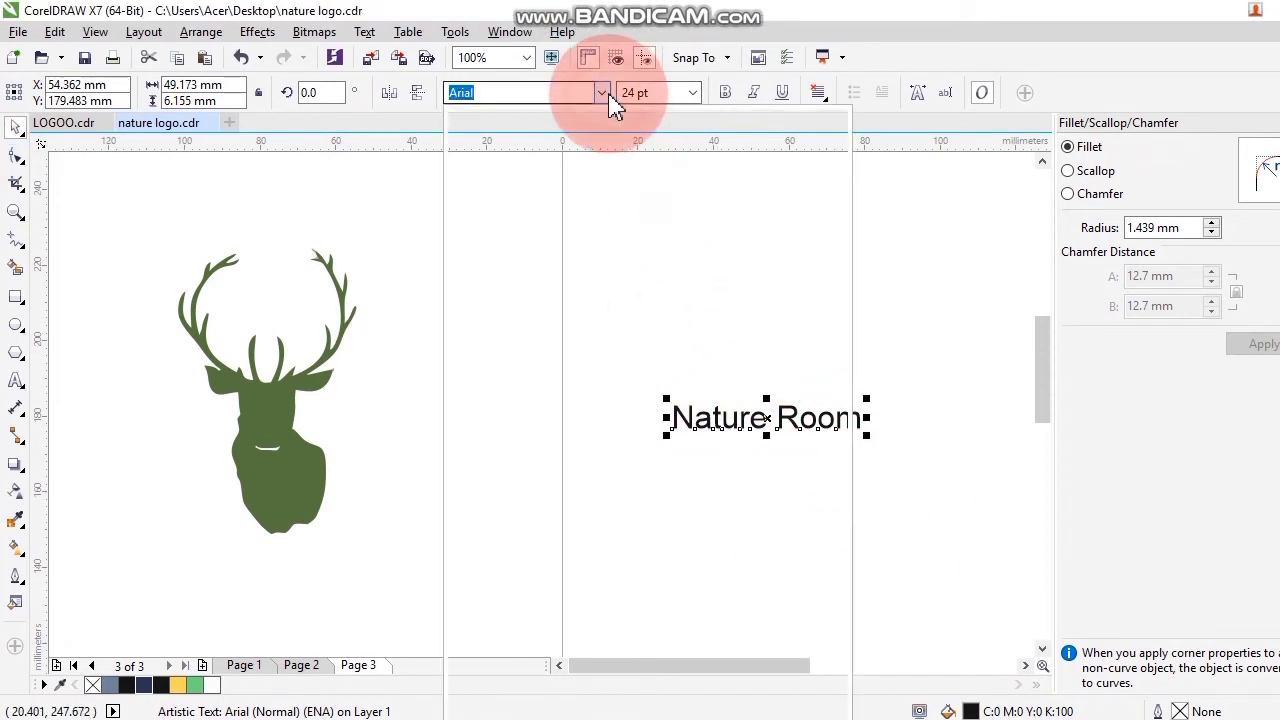
left_click(609, 97)
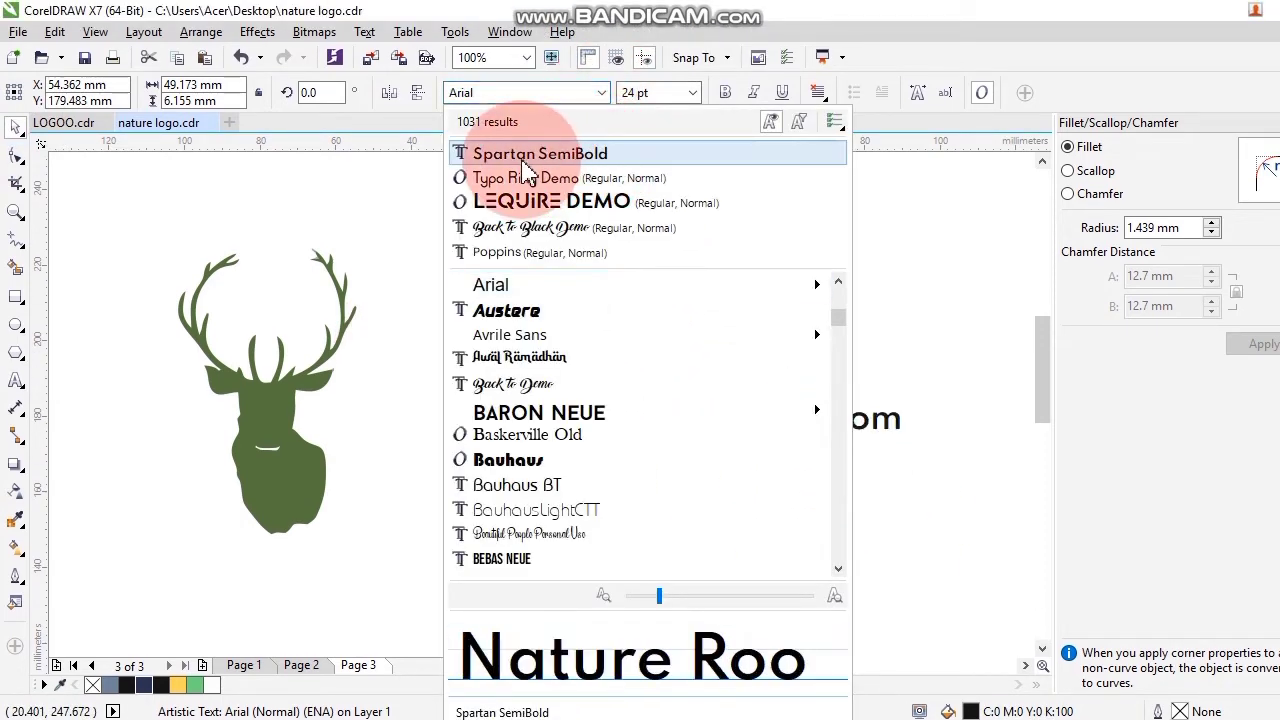
left_click(600, 160)
left_click(429, 434)
scroll(463, 431, "down", 2)
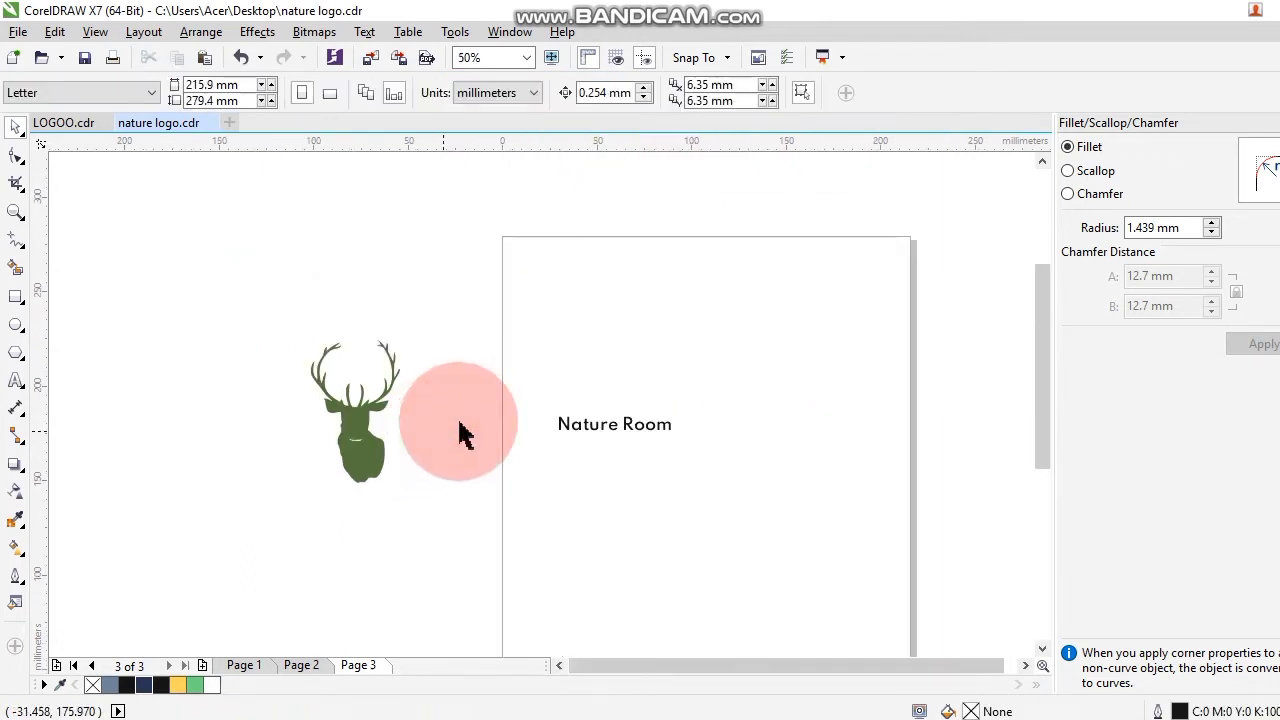
- Replace the lowercase "u" in "Nature" with a capital "U" and deselect the text
scroll(590, 430, "up", 2)
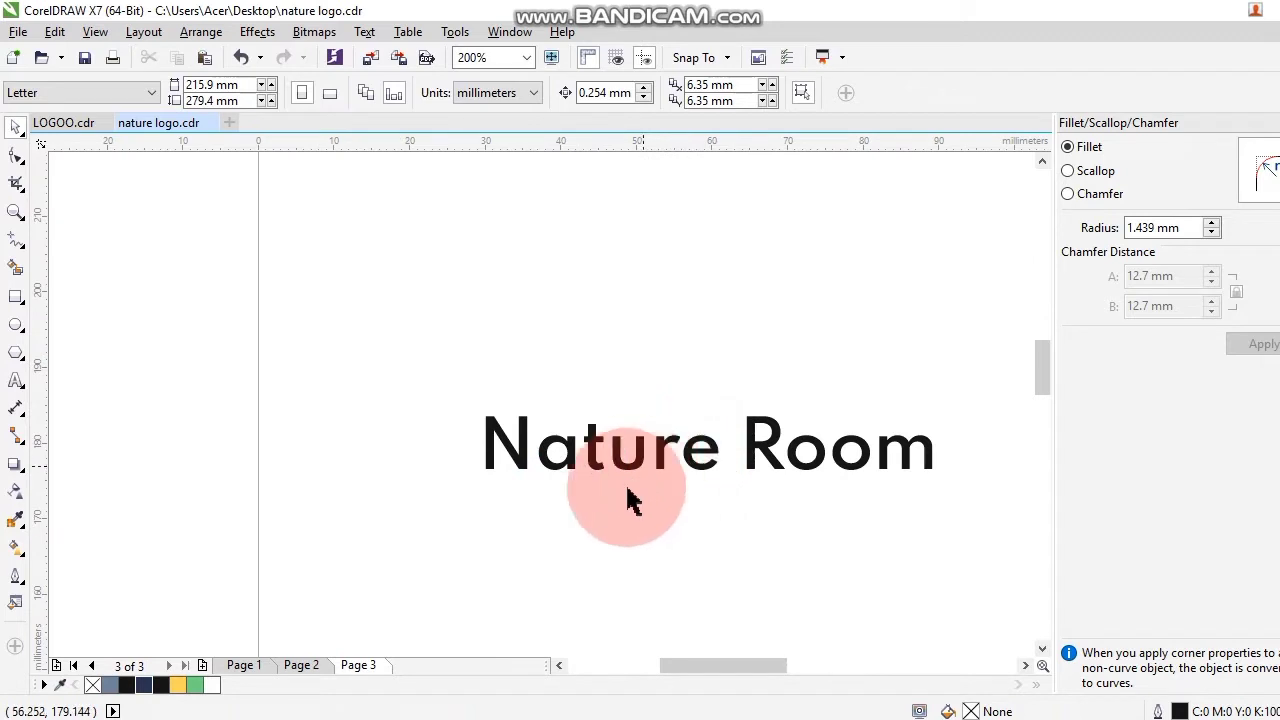
scroll(634, 503, "up", 1)
left_click(630, 450)
left_click(637, 442)
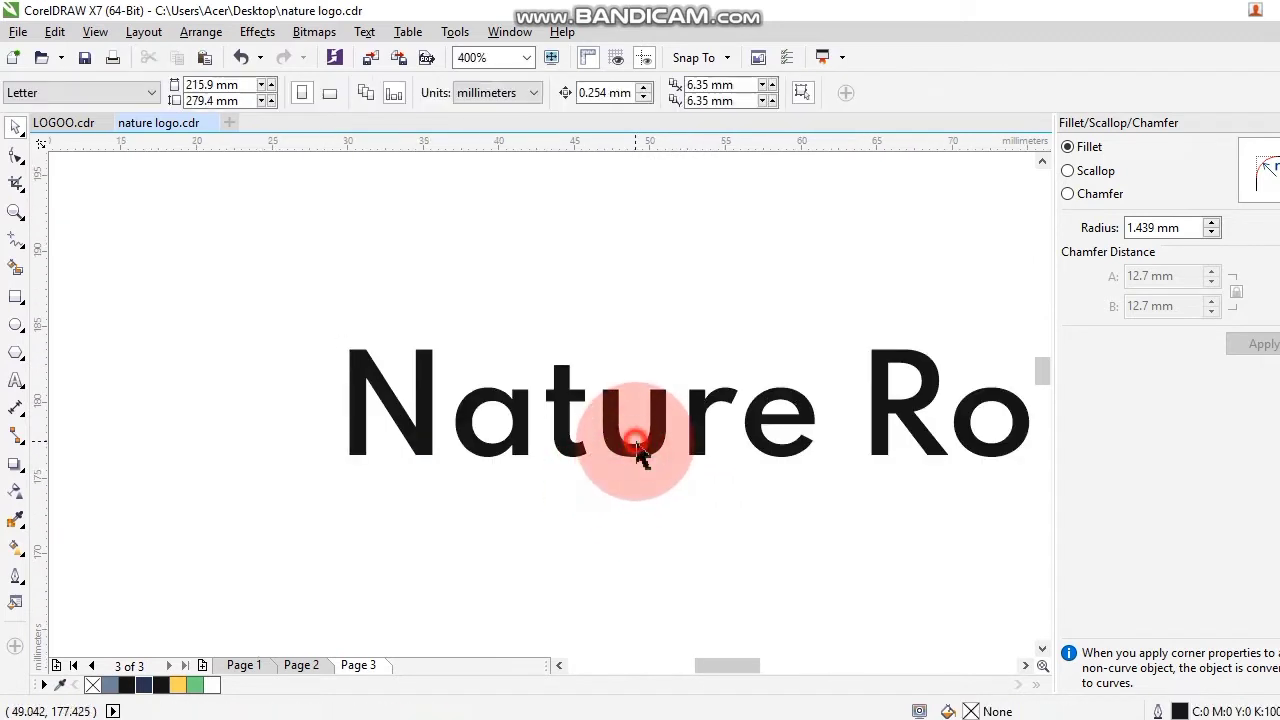
double_click(616, 435)
left_click_drag(616, 440, 641, 433)
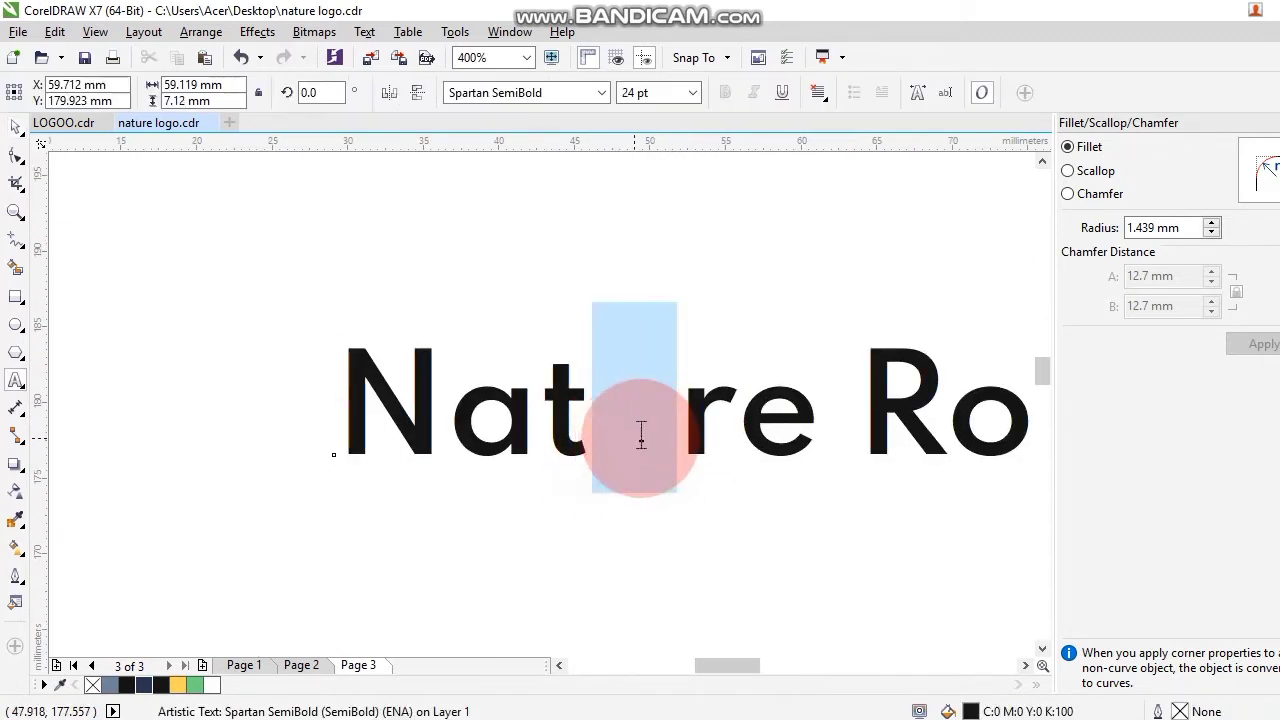
type("U")
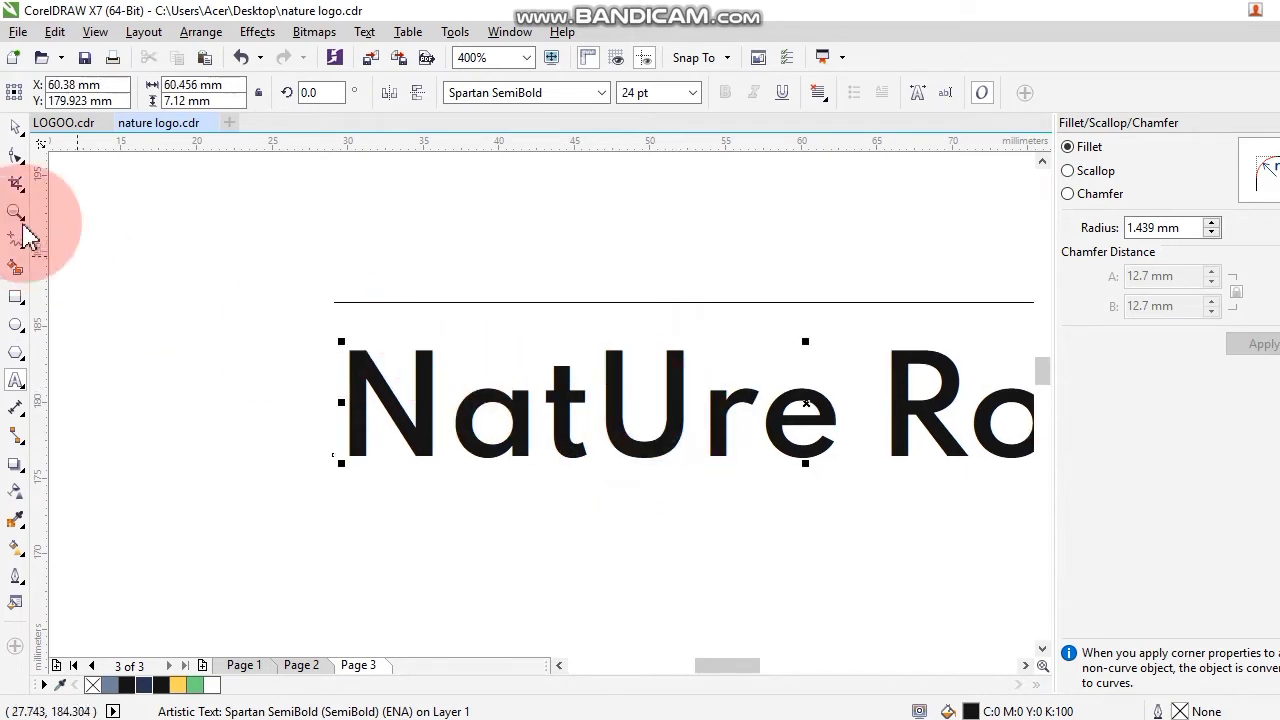
scroll(337, 434, "down", 2)
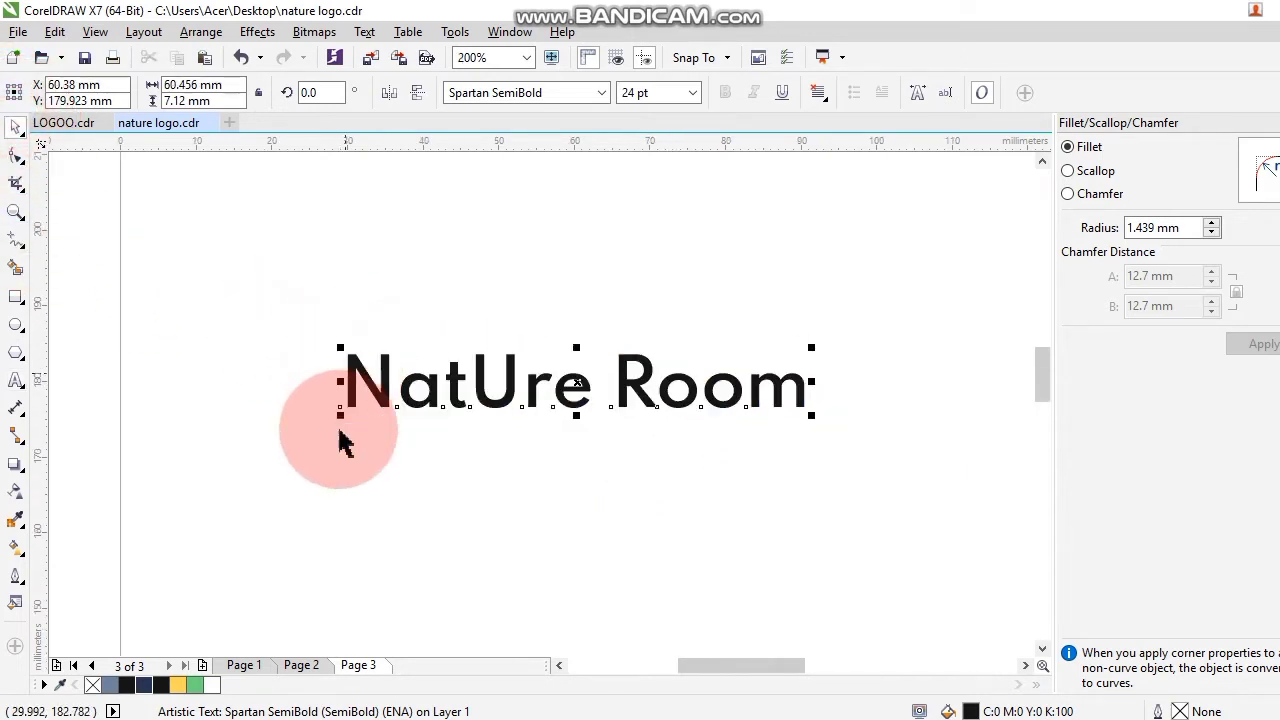
left_click(340, 445)
scroll(530, 380, "up", 2)
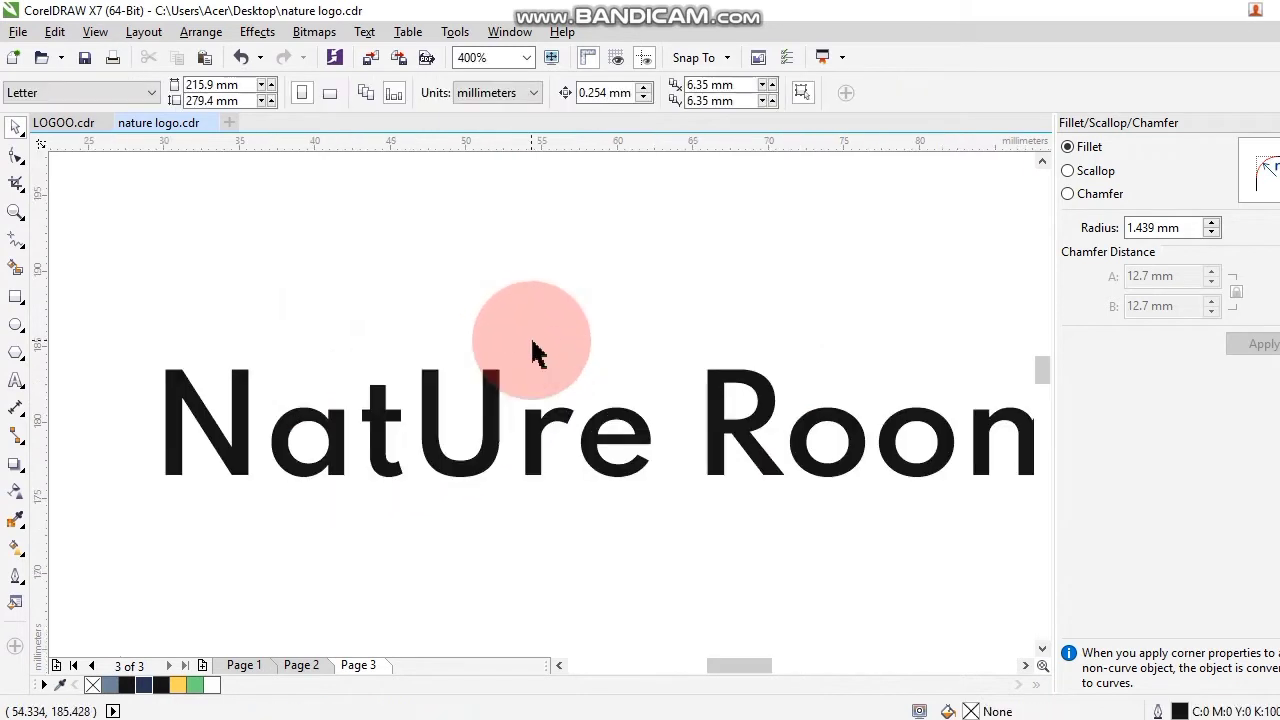
- Break the "NatUre Room" artistic text apart into separate words and deselect them
left_click(490, 400)
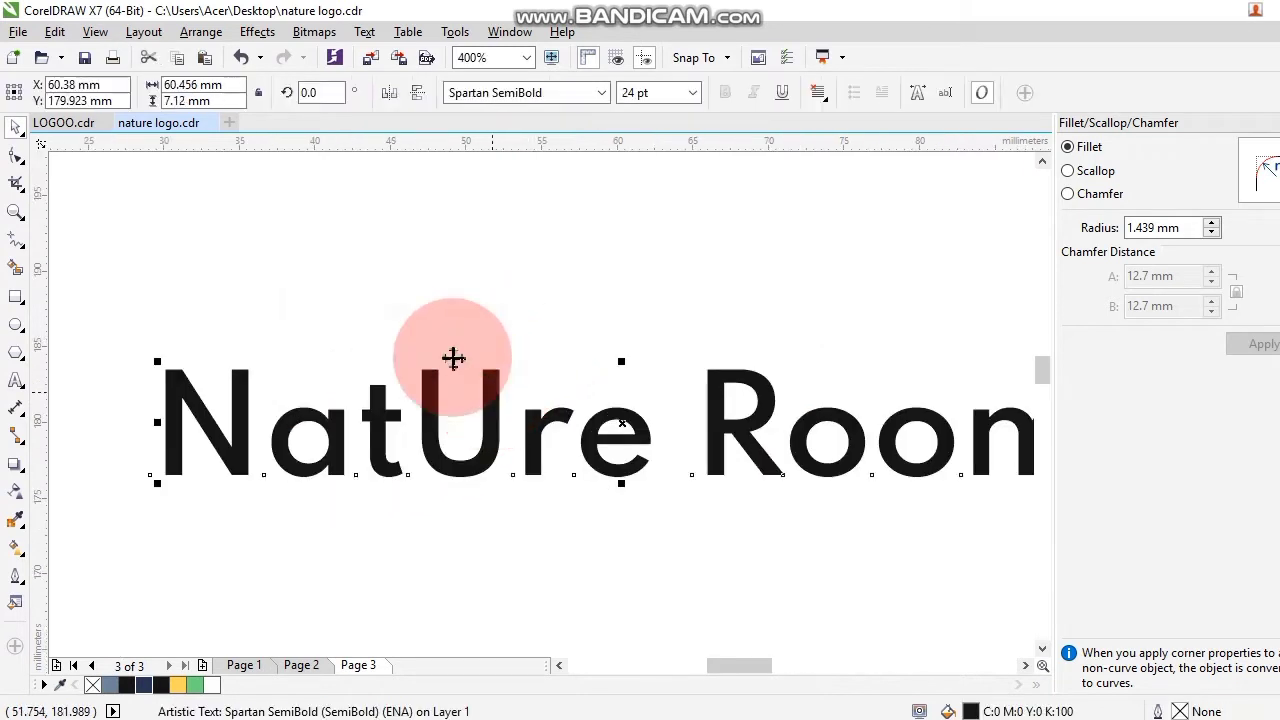
left_click(186, 33)
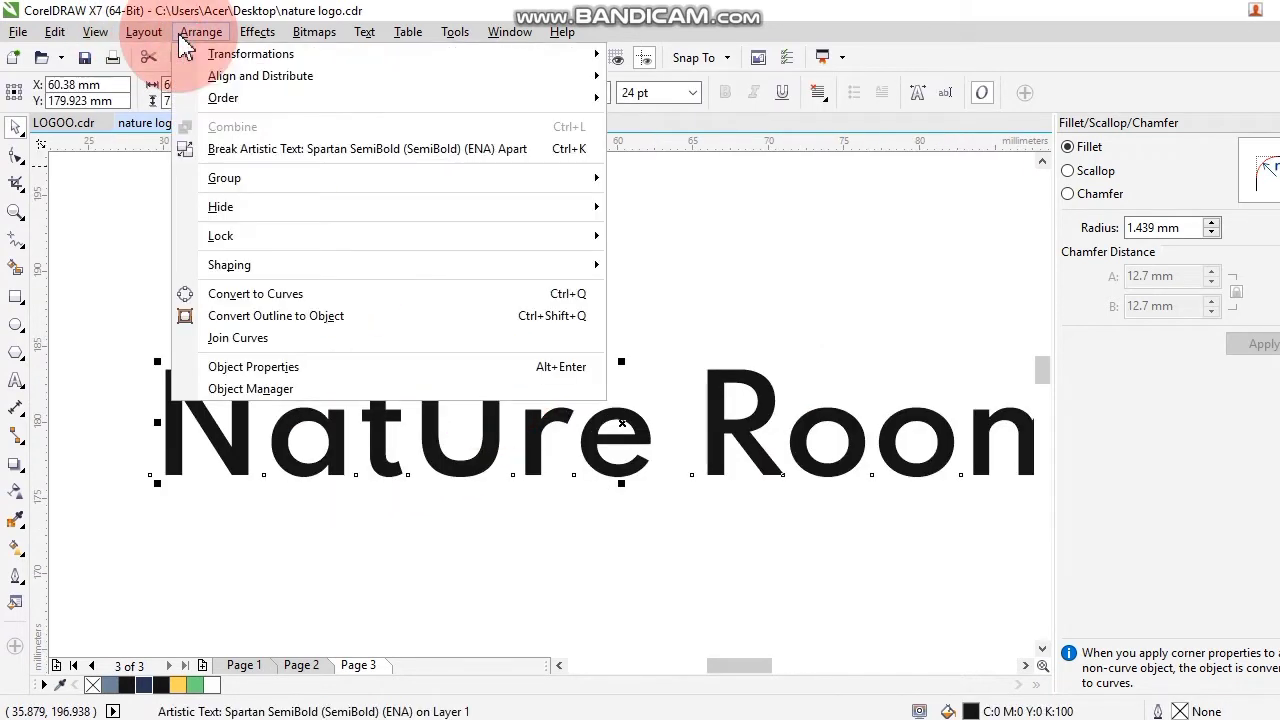
left_click(296, 155)
left_click(405, 290)
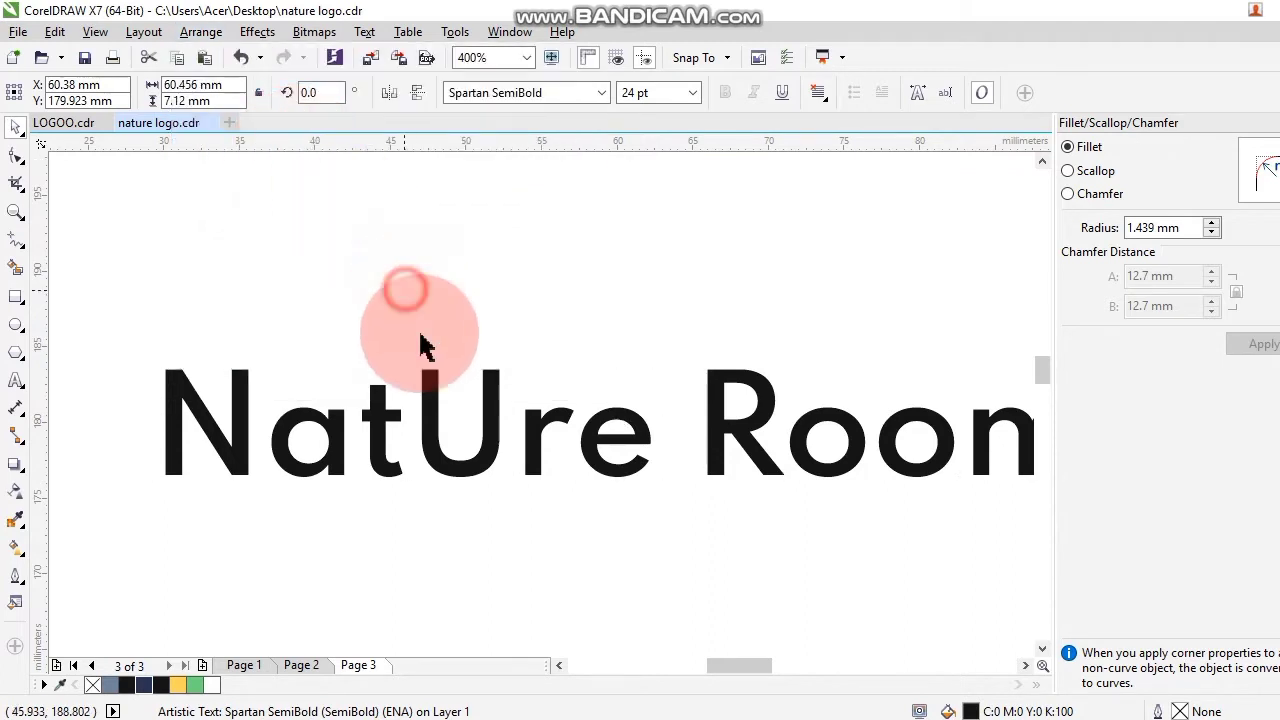
- Break the word "NatUre" apart into individual letters and deselect them
left_click(481, 472)
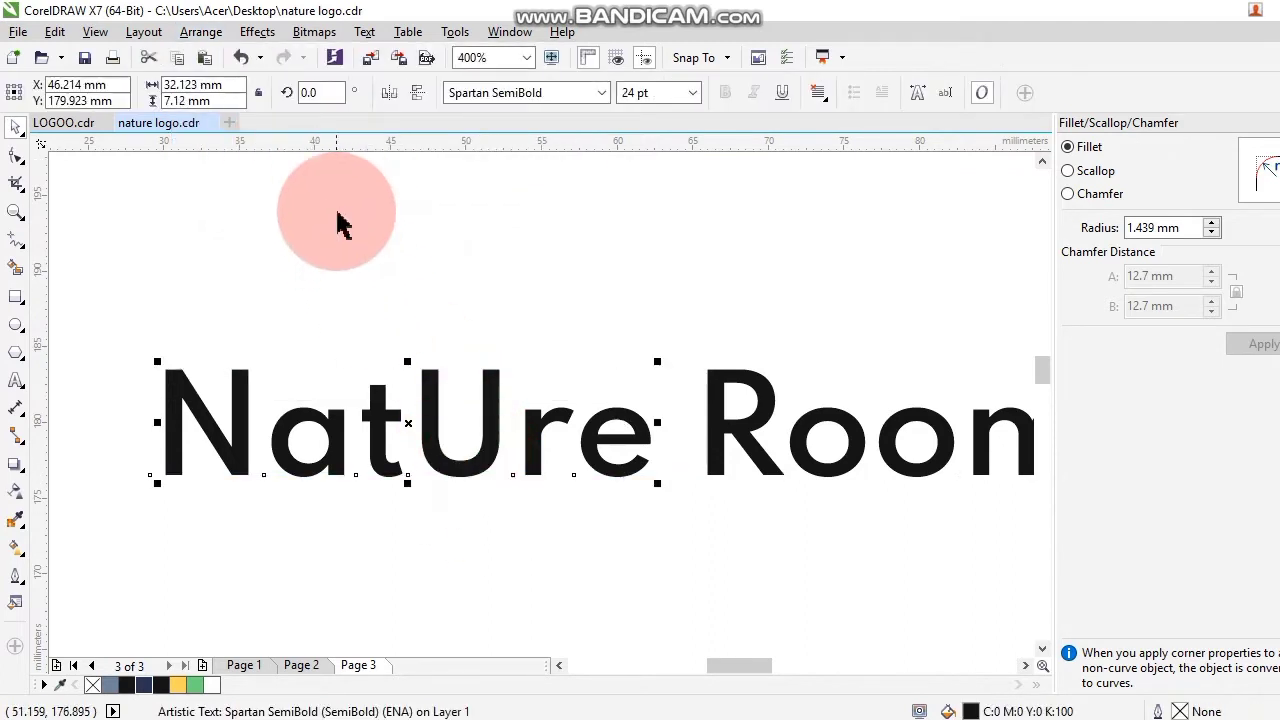
left_click(200, 32)
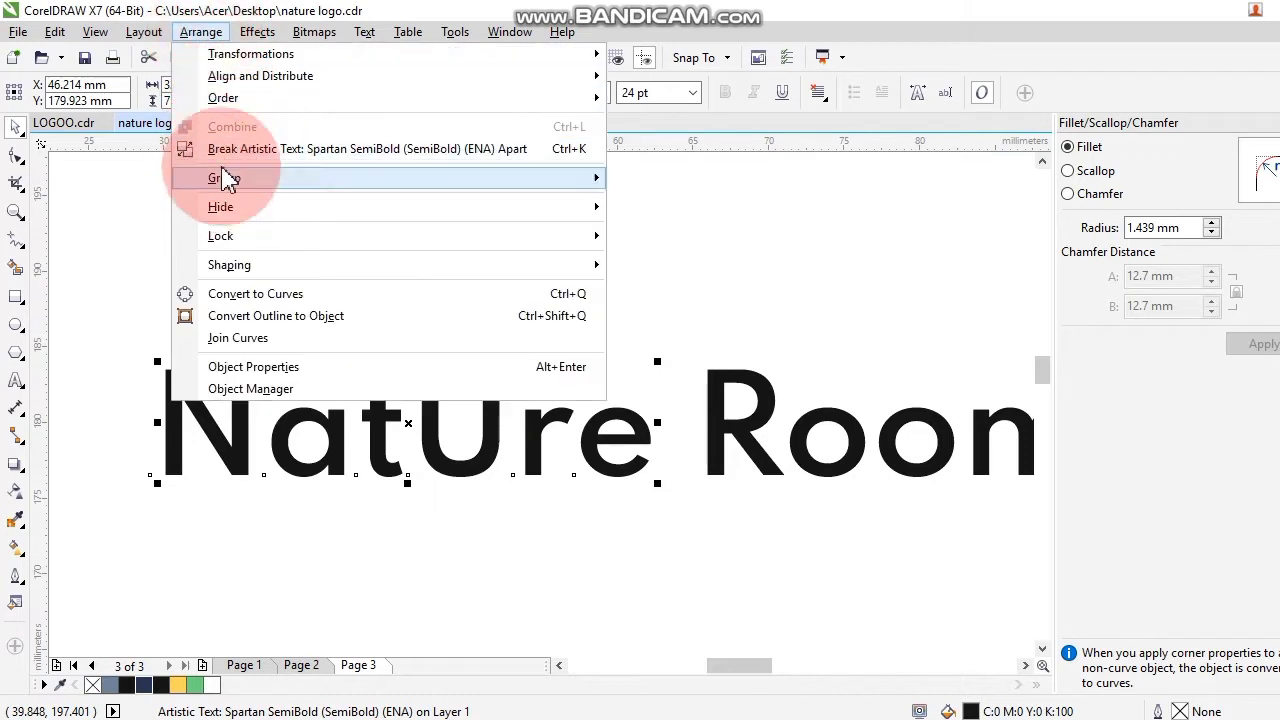
left_click(289, 168)
left_click(441, 245)
left_click(452, 452)
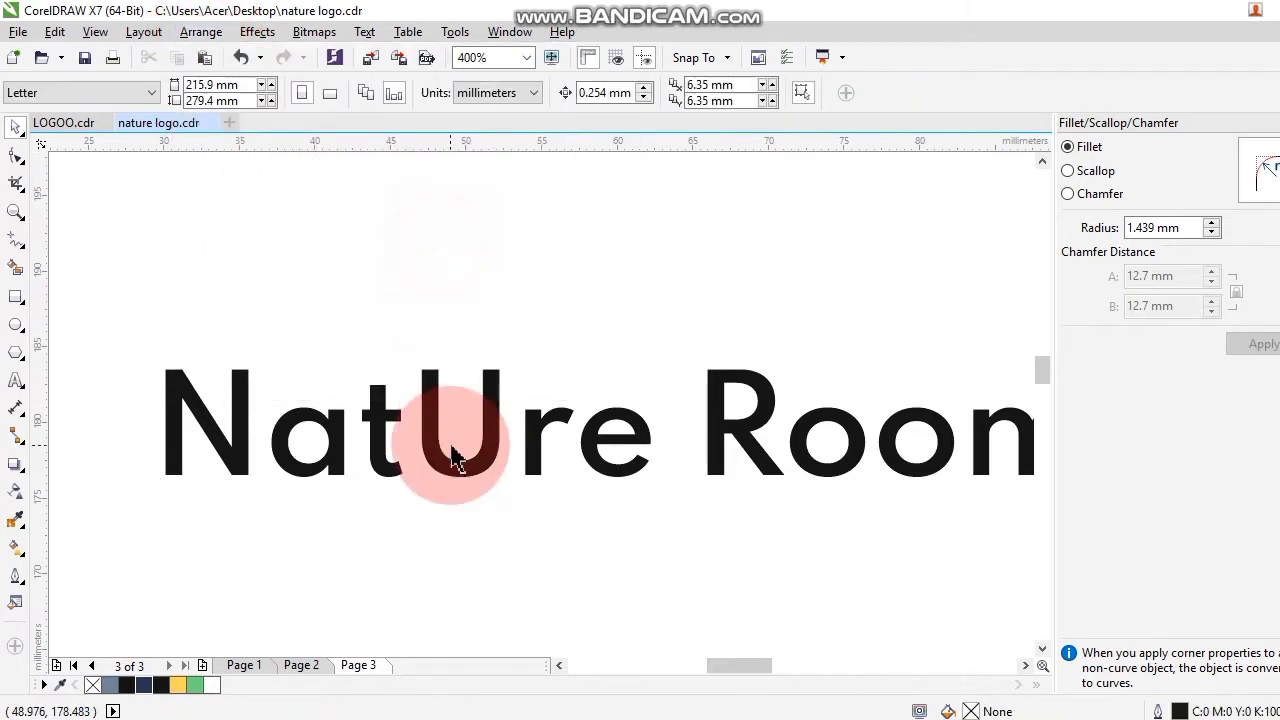
left_click(453, 470)
left_click(557, 371)
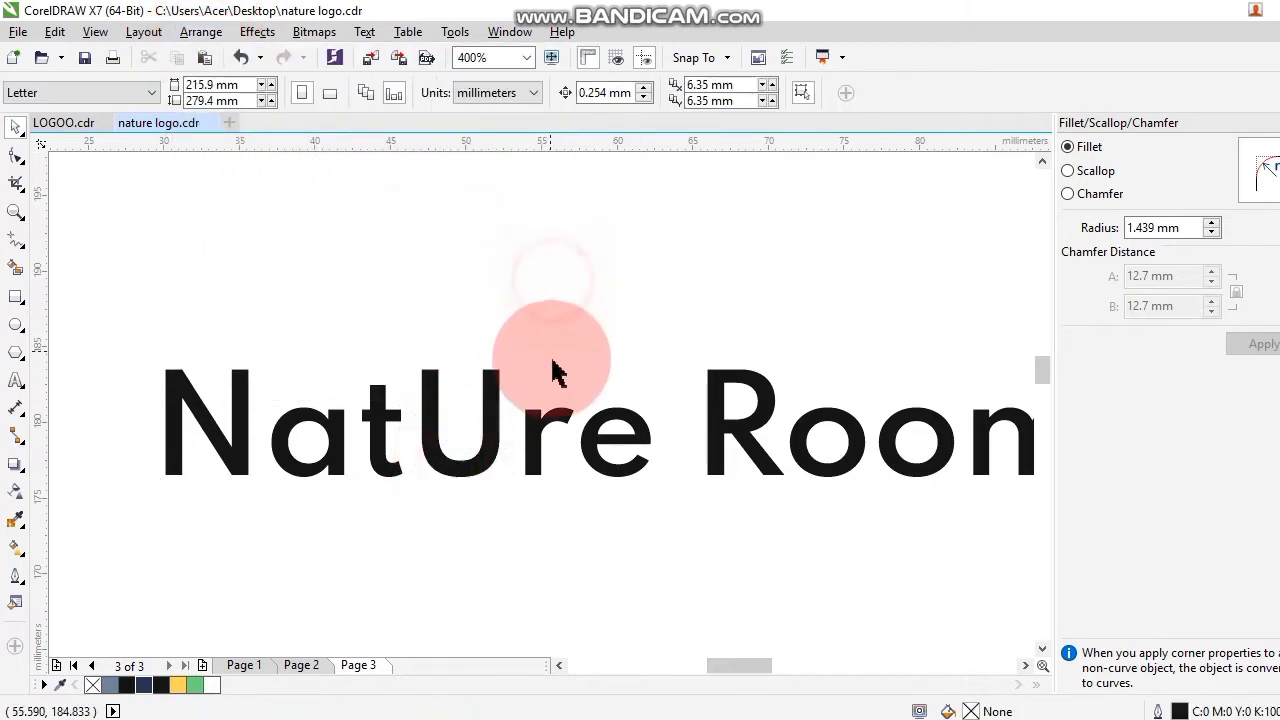
- Move the deer silhouette above the "NatUre Room" text and scale it down proportionally to about 4.3 × 6.8 mm
scroll(557, 368, "down", 2)
scroll(465, 400, "down", 1)
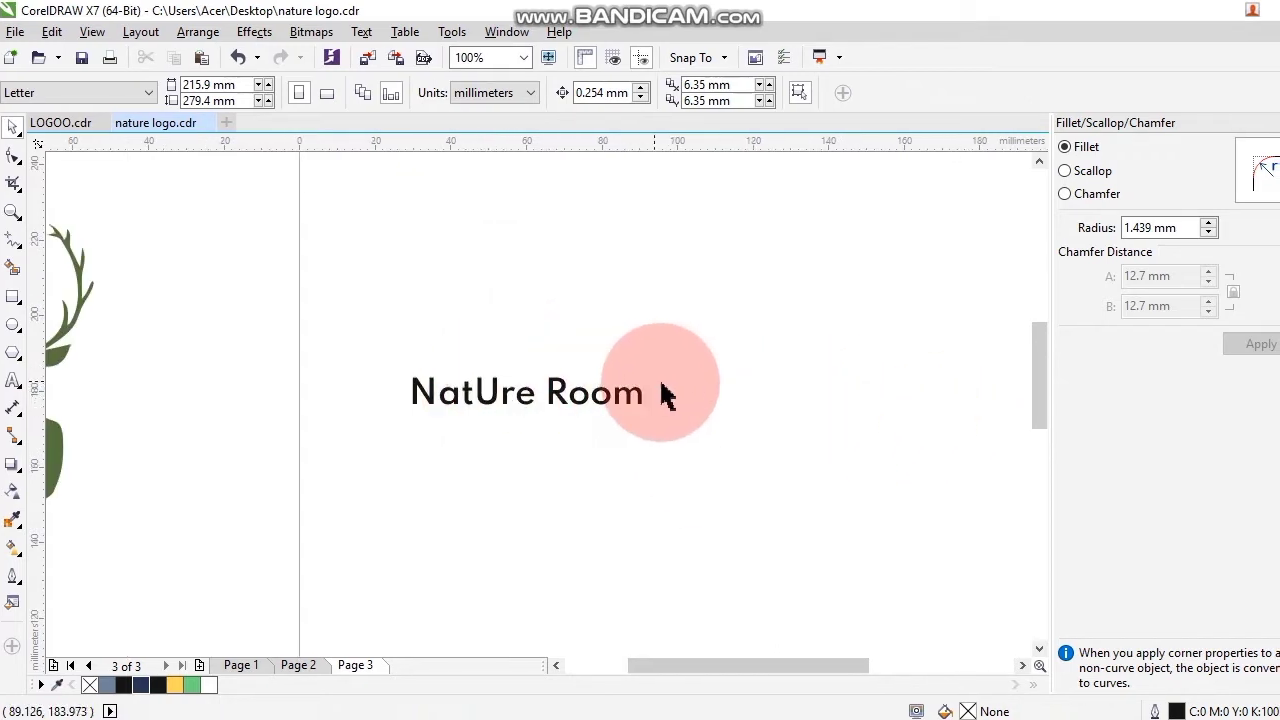
scroll(495, 415, "down", 1)
left_click_drag(345, 400, 591, 331)
scroll(634, 337, "up", 2)
scroll(641, 218, "down", 1)
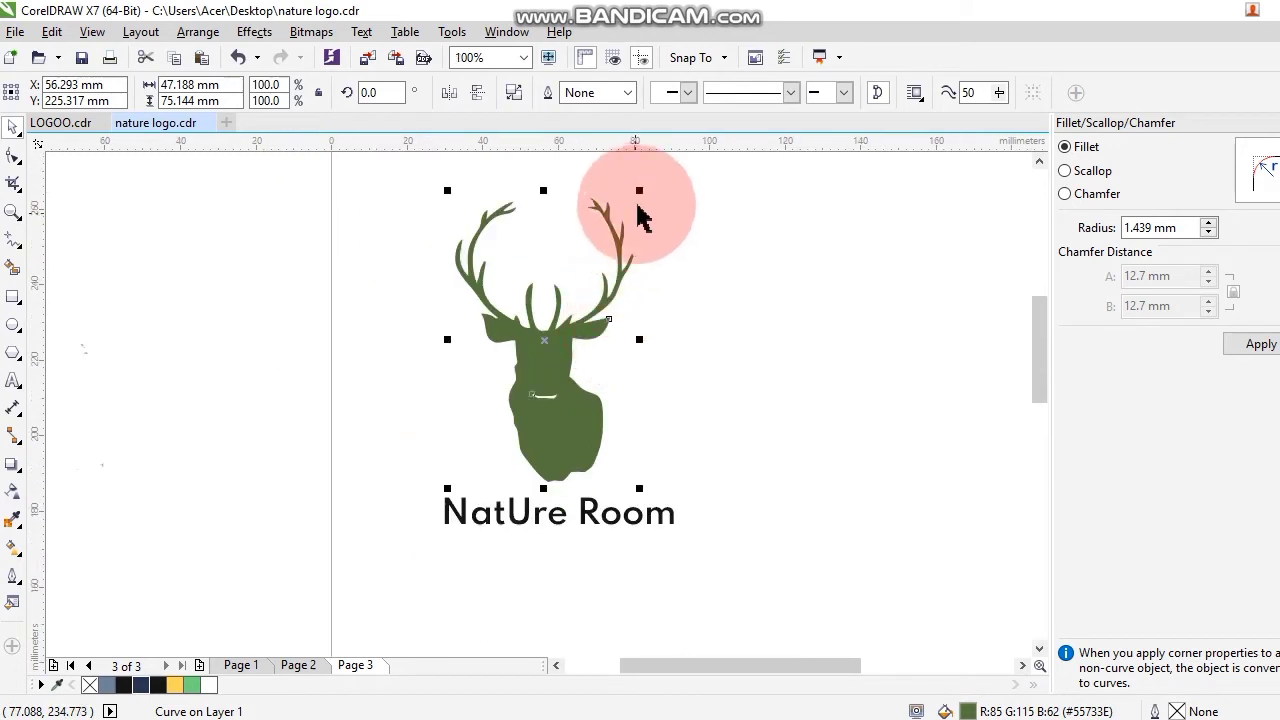
left_click_drag(641, 191, 545, 400)
left_click_drag(517, 452, 505, 455)
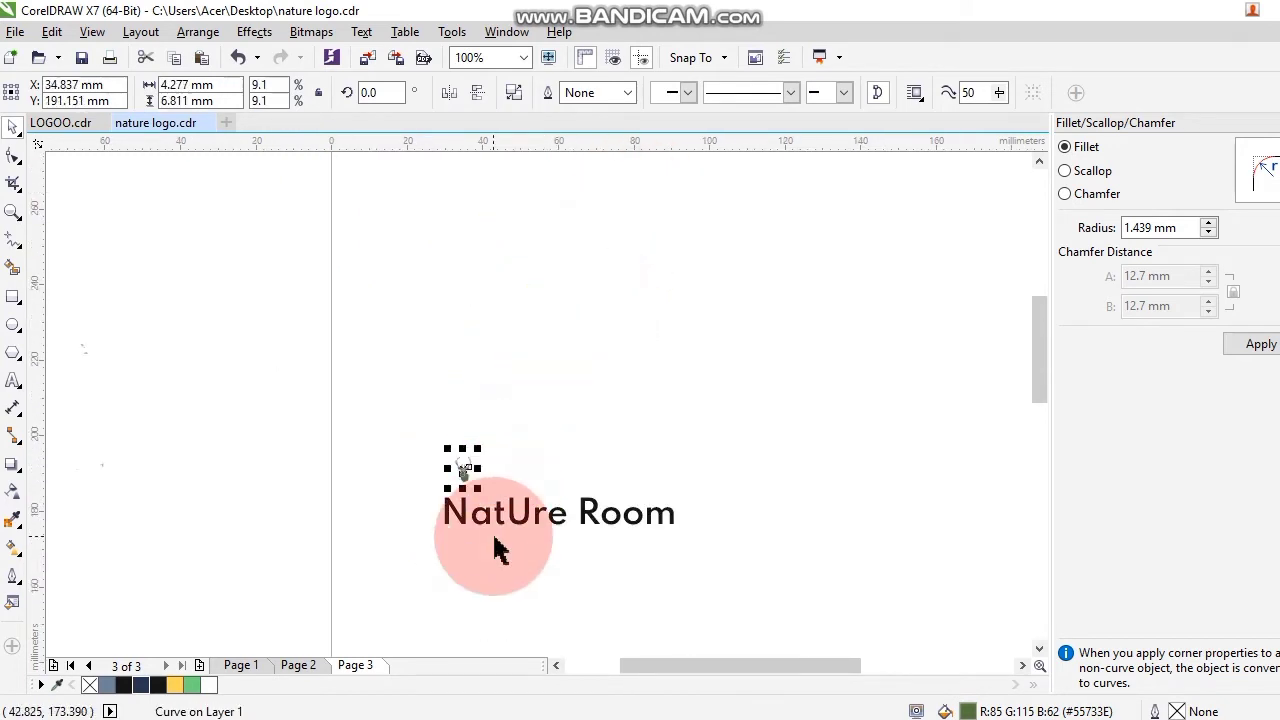
- Move the small deer silhouette over the letter "U" so its chest rests in the letter's curved base
scroll(500, 540, "up", 3)
left_click_drag(372, 290, 596, 370)
scroll(605, 400, "up", 2)
scroll(620, 360, "down", 2)
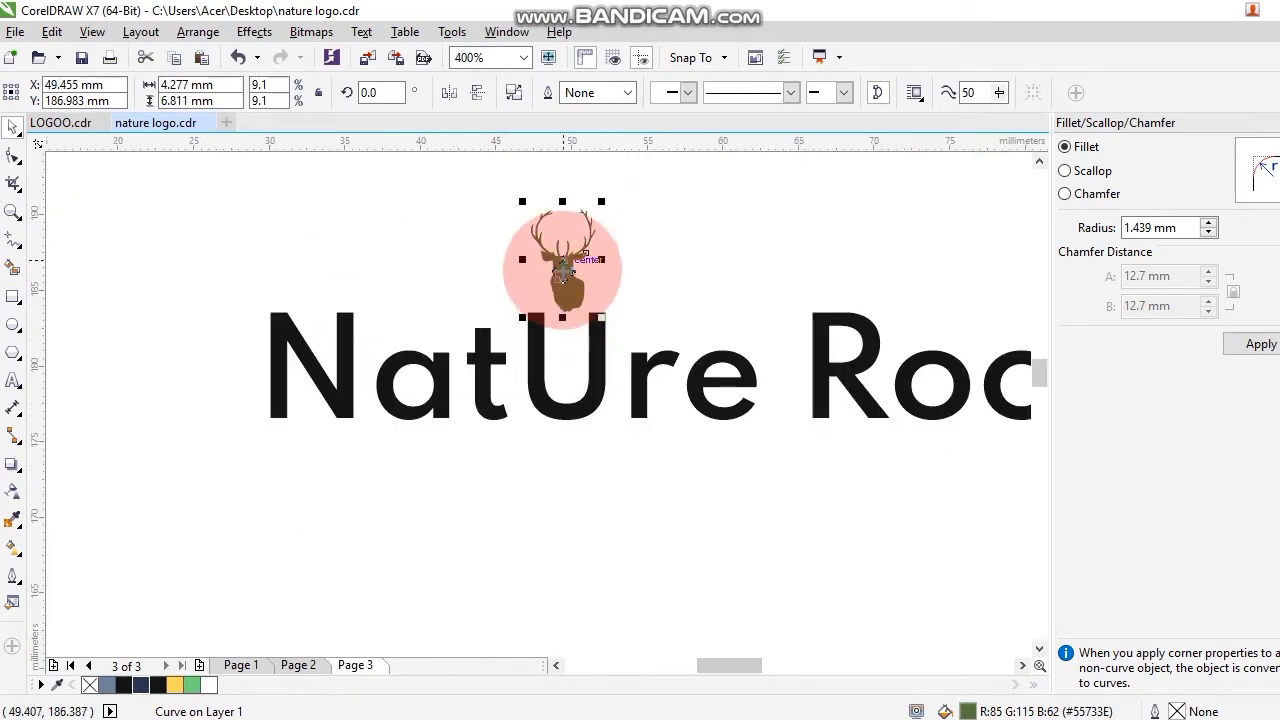
left_click(650, 295)
scroll(588, 290, "up", 2)
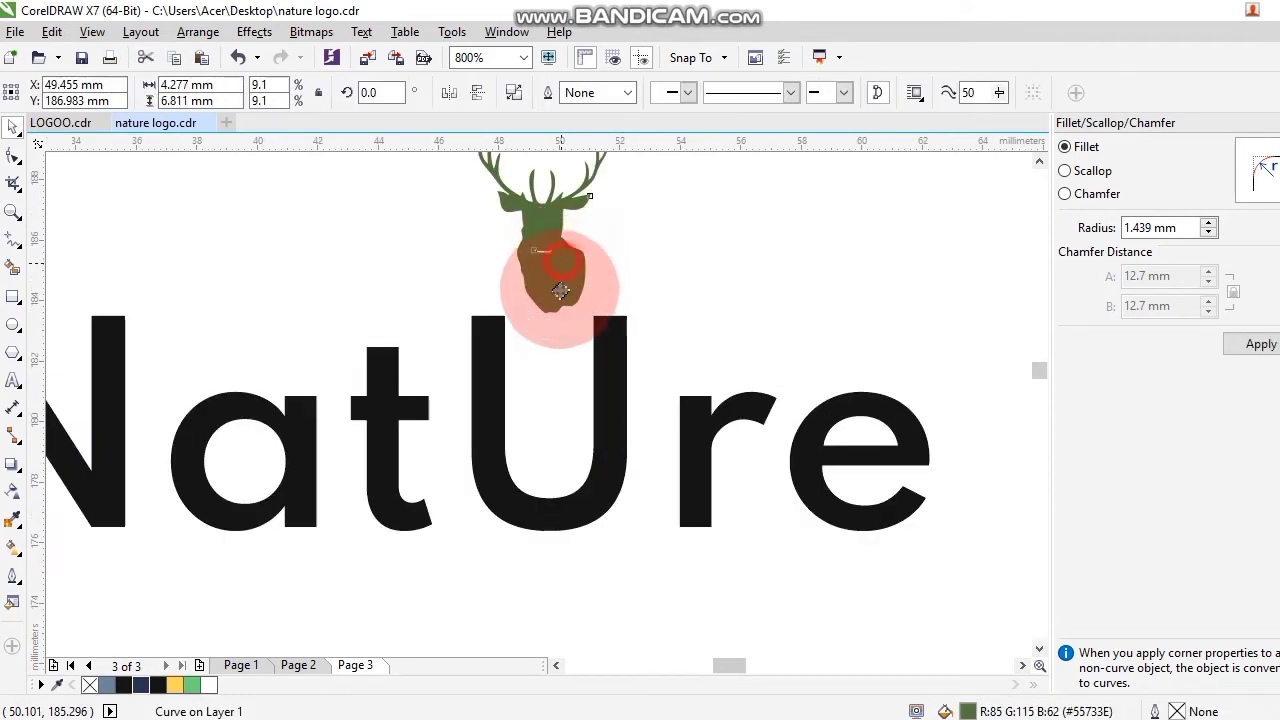
left_click_drag(561, 290, 552, 426)
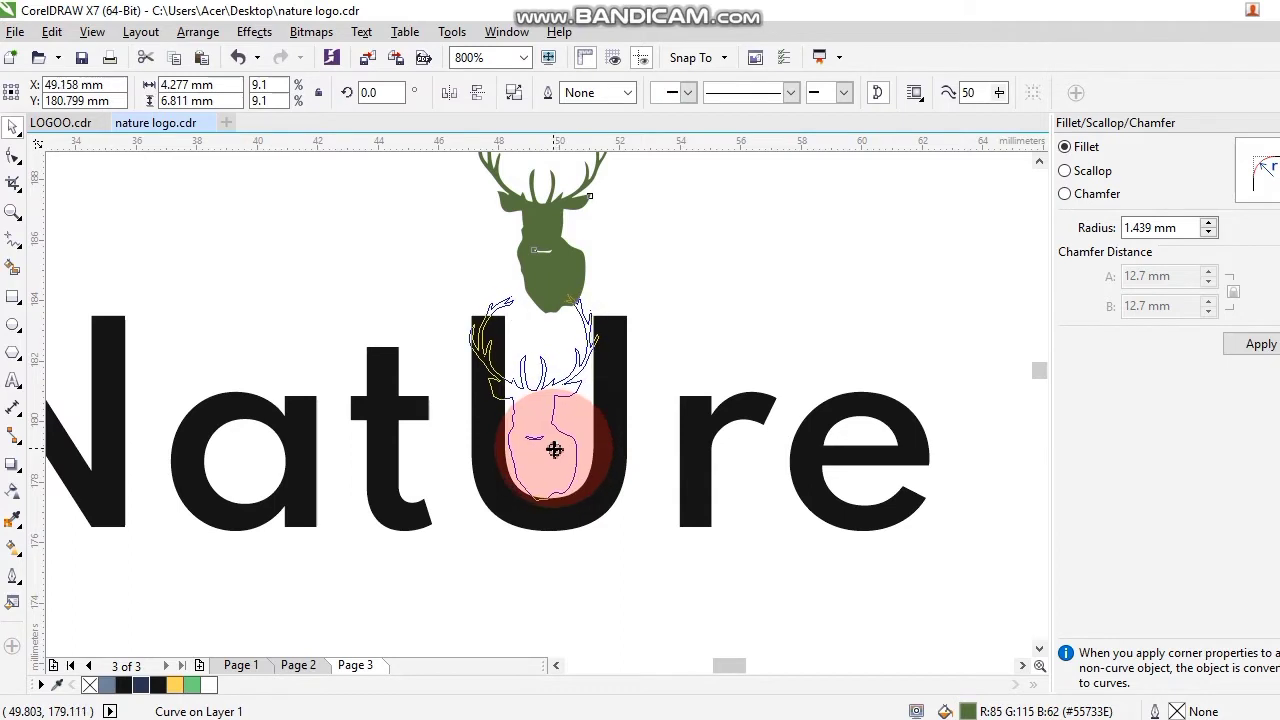
mouse_move(560, 452)
left_mouse_down()
mouse_move(571, 434)
mouse_move(577, 449)
mouse_move(560, 466)
left_mouse_up()
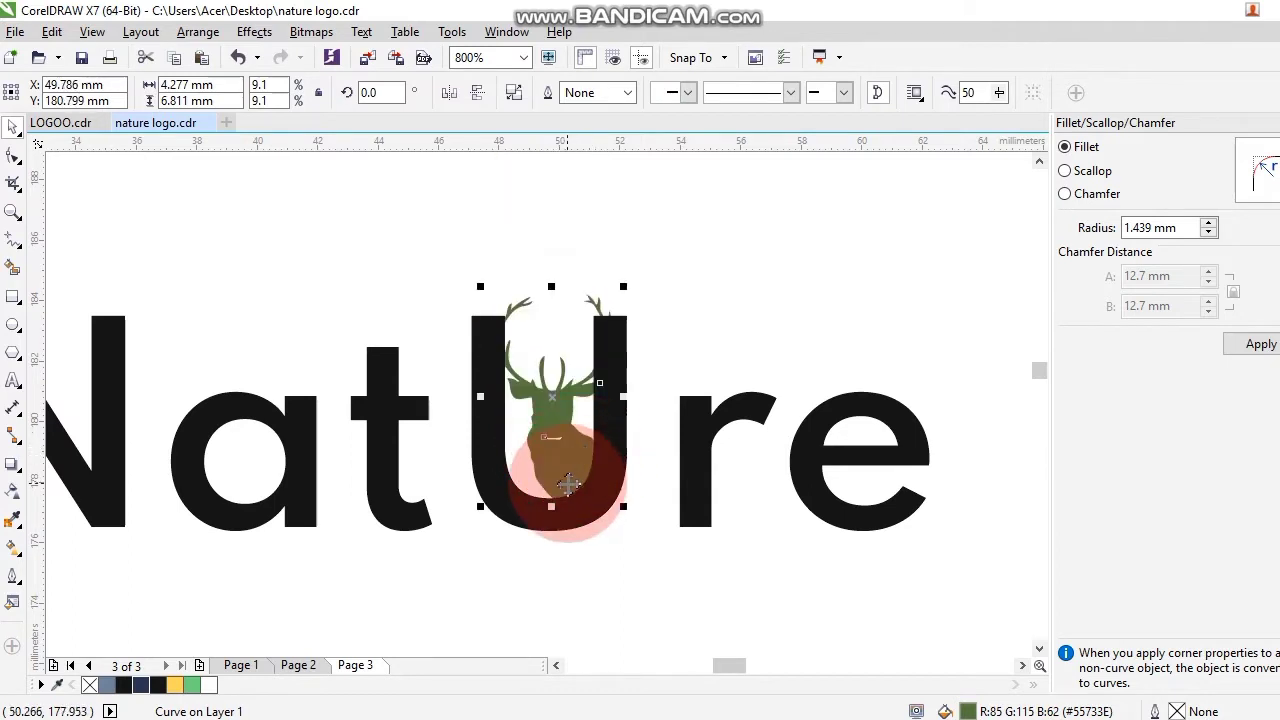
- Nudge the deer left and slightly down to centre it within the letter "U"
scroll(560, 468, "up", 2)
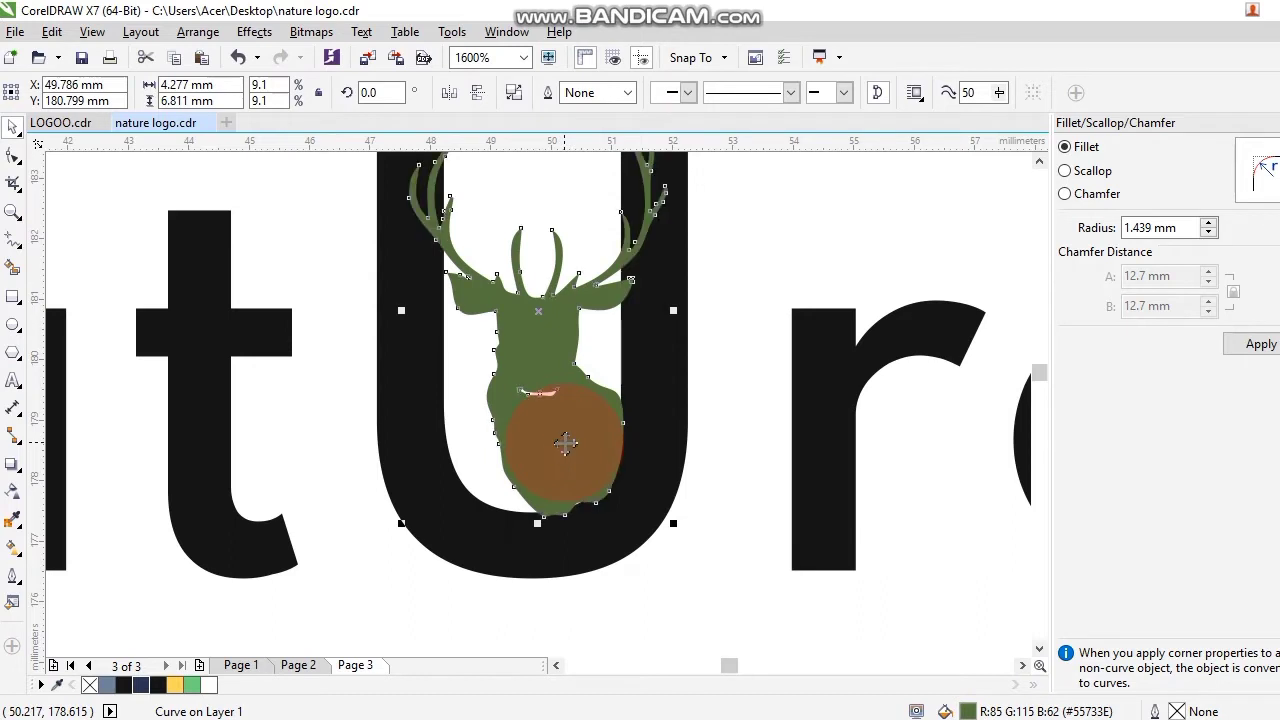
scroll(565, 443, "down", 2)
left_click(414, 277)
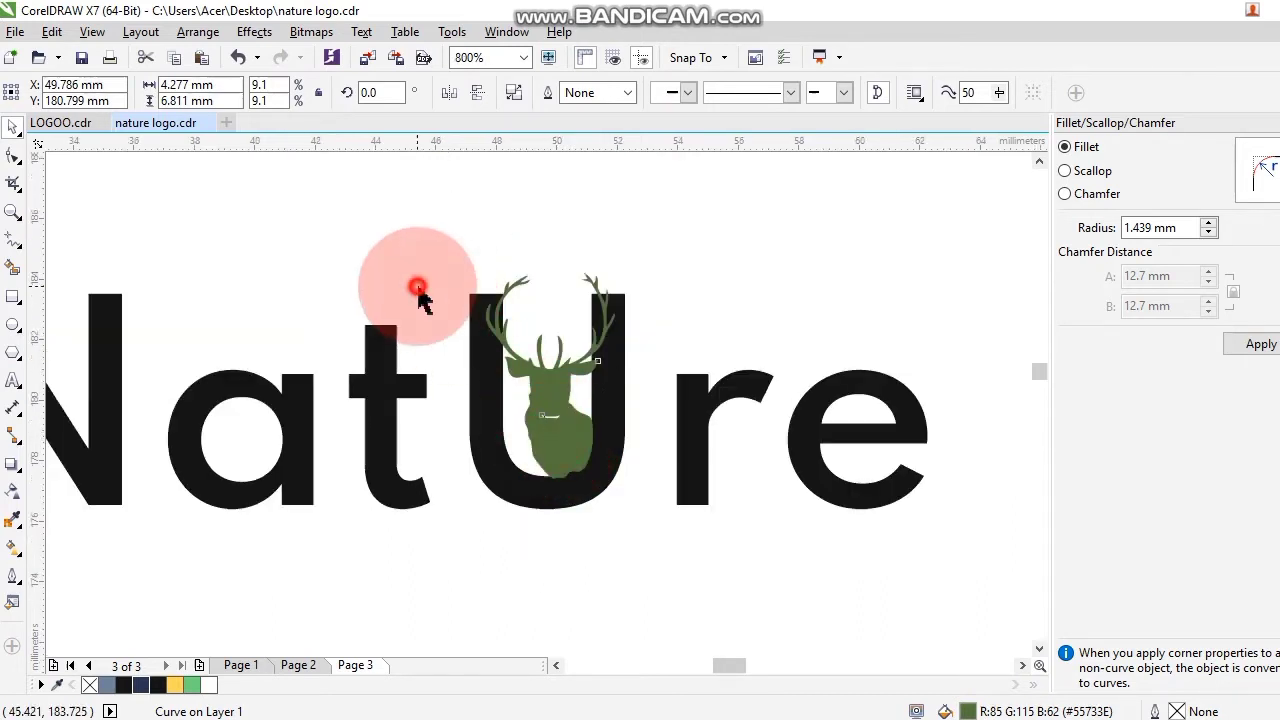
left_click(580, 468)
key("Left")
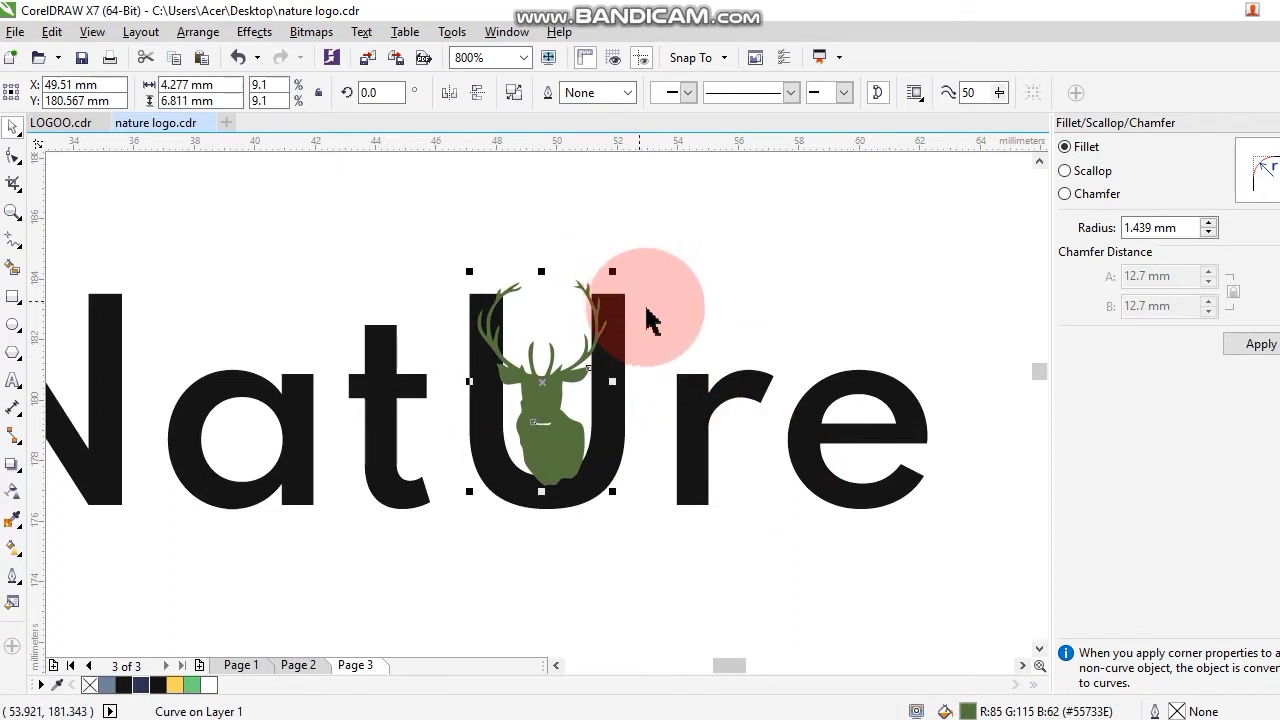
- Enlarge the deer from its centre to about 5.3 × 8.4 mm, nudge it up within the "U", and deselect it
left_click_drag(615, 271, 651, 254)
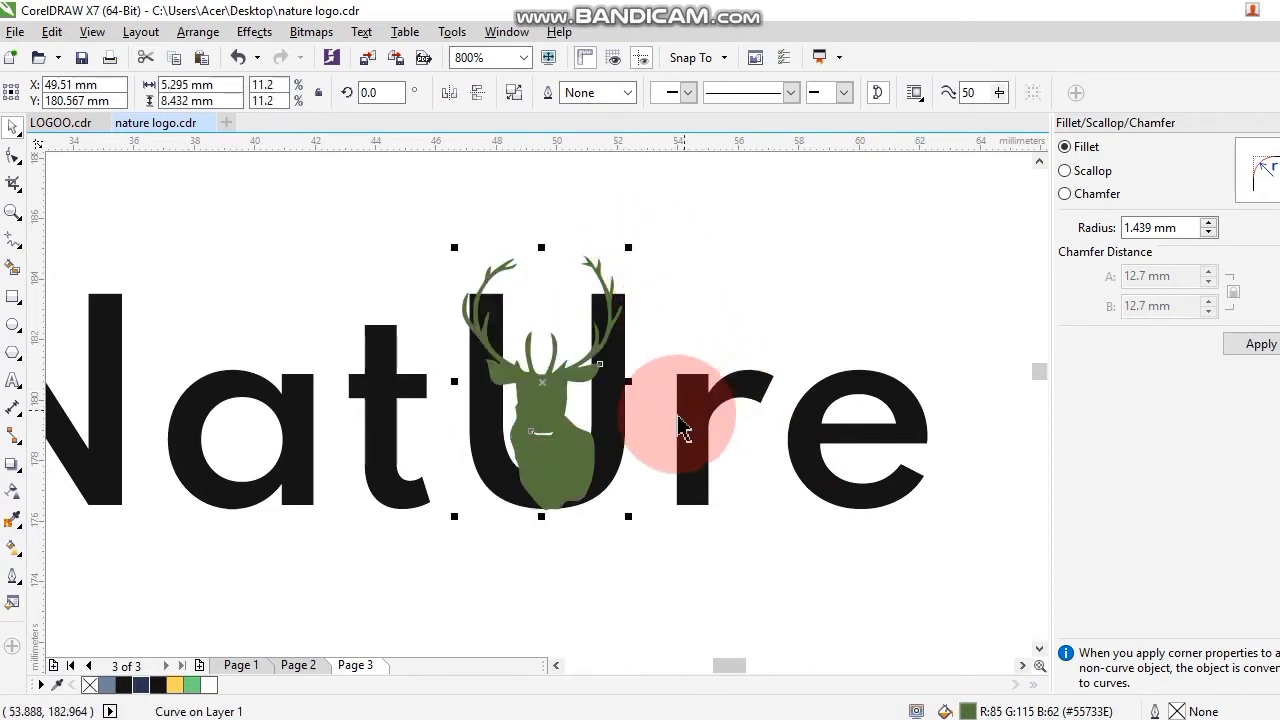
key("Up")
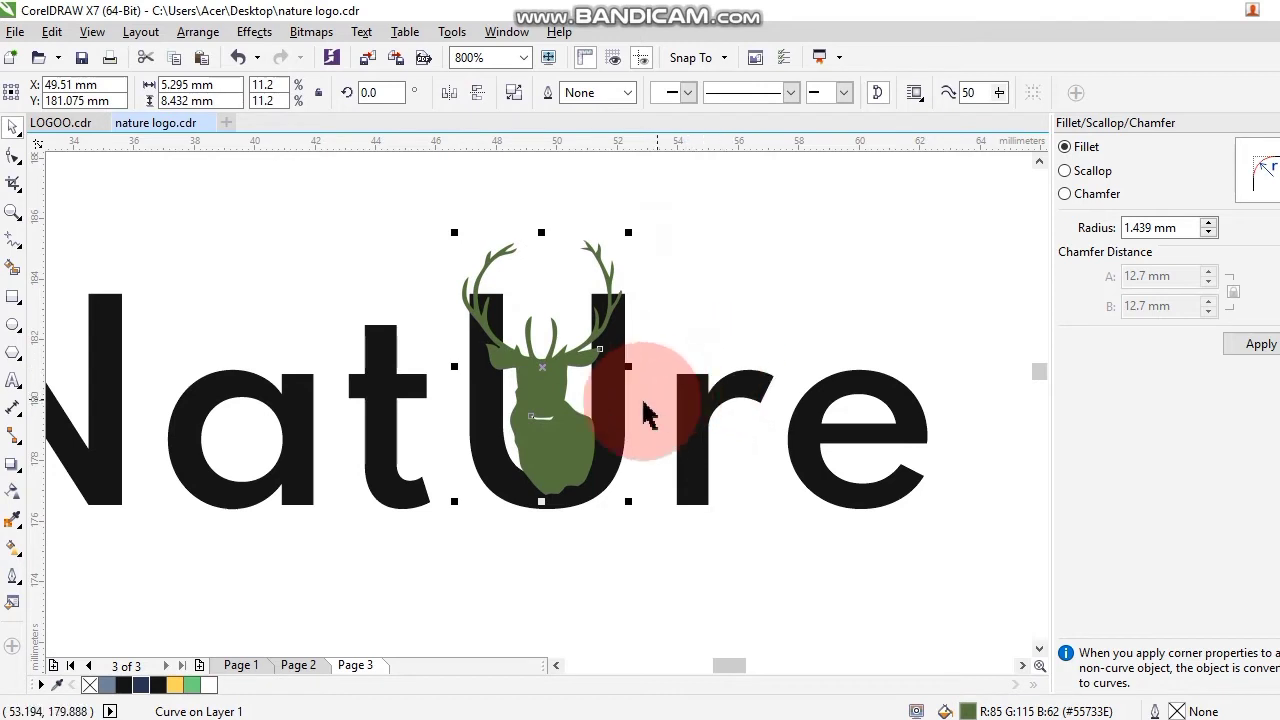
left_click(680, 272)
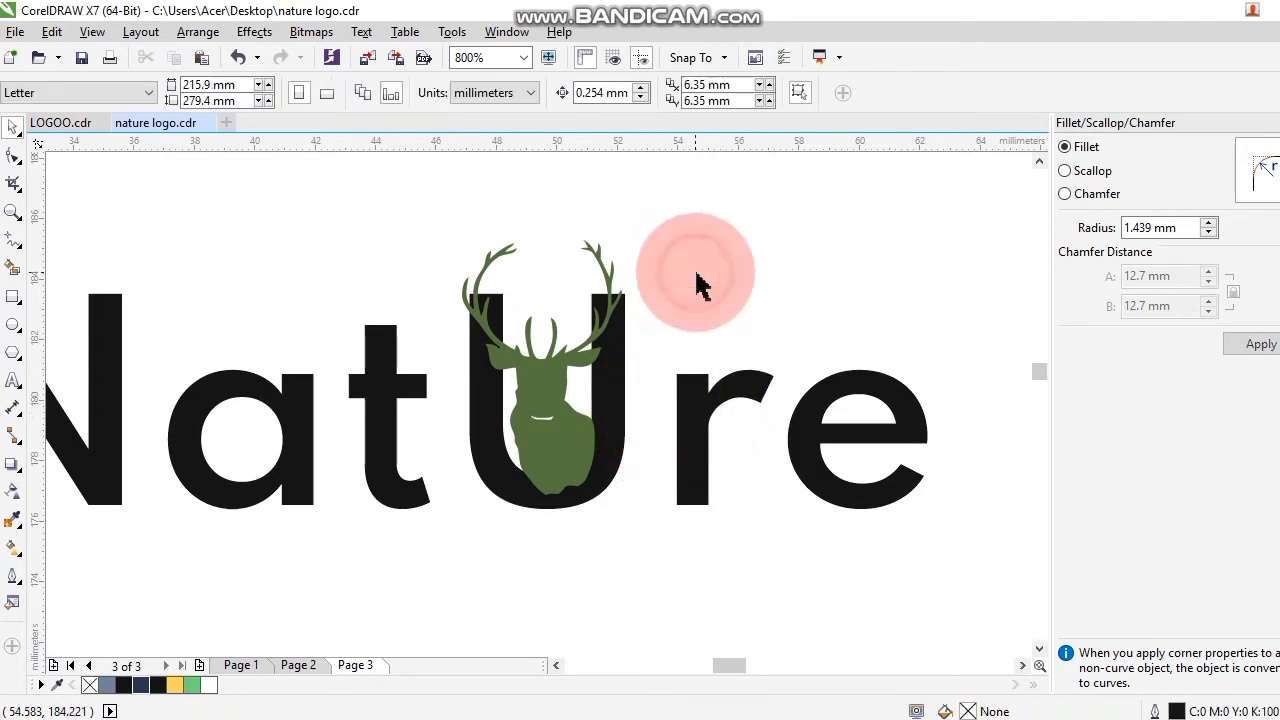
- Draw a circle about 7.5 mm in diameter over the deer's antlers and the upper part of the "U"
left_click(16, 325)
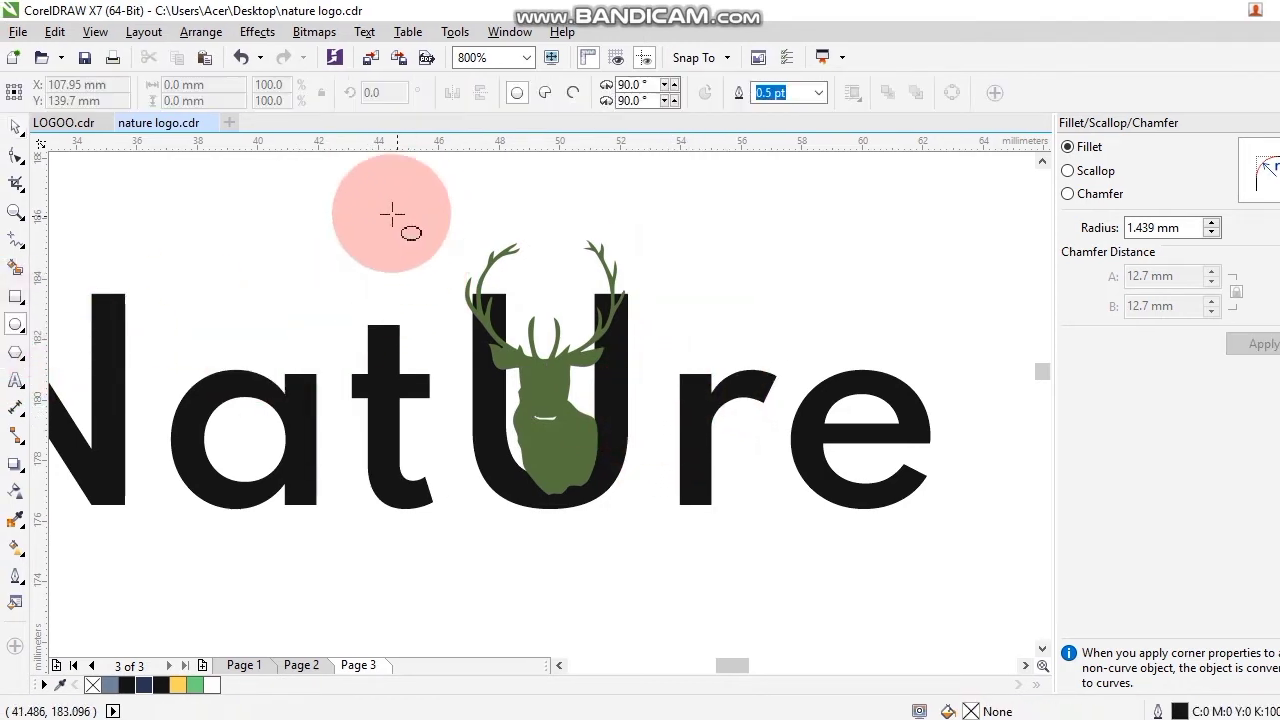
left_click_drag(425, 176, 624, 402)
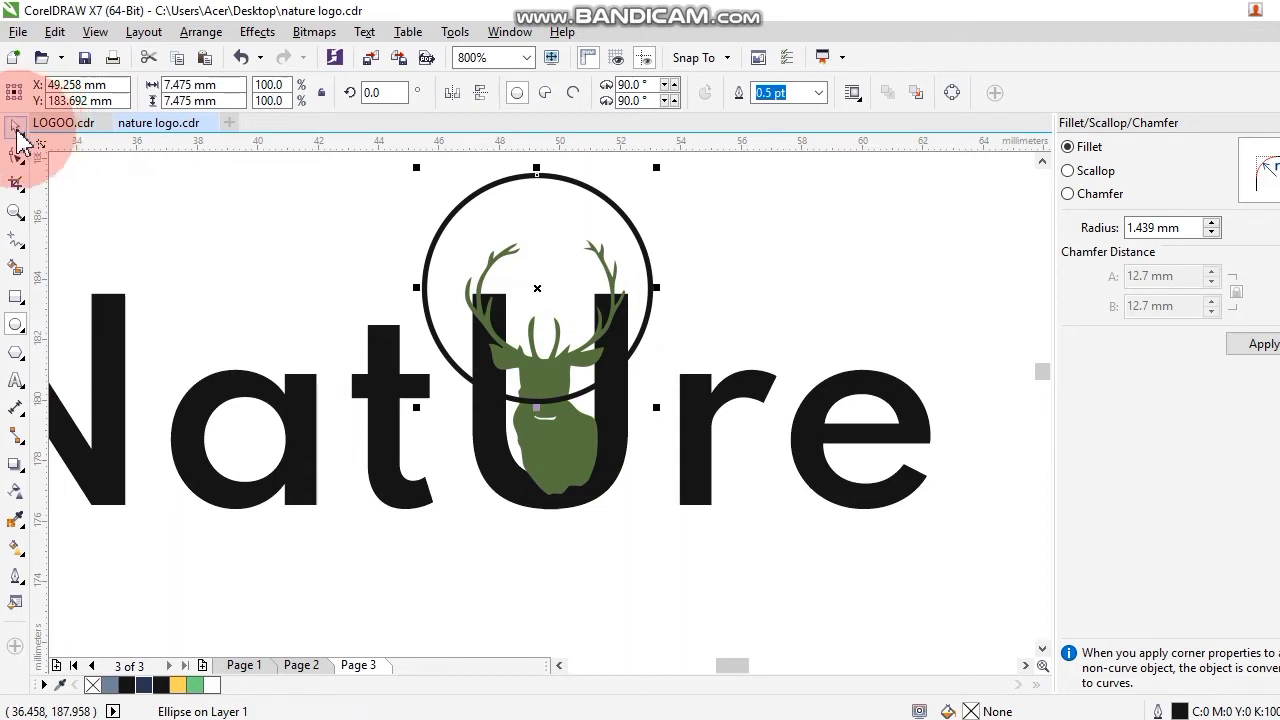
left_click(17, 129)
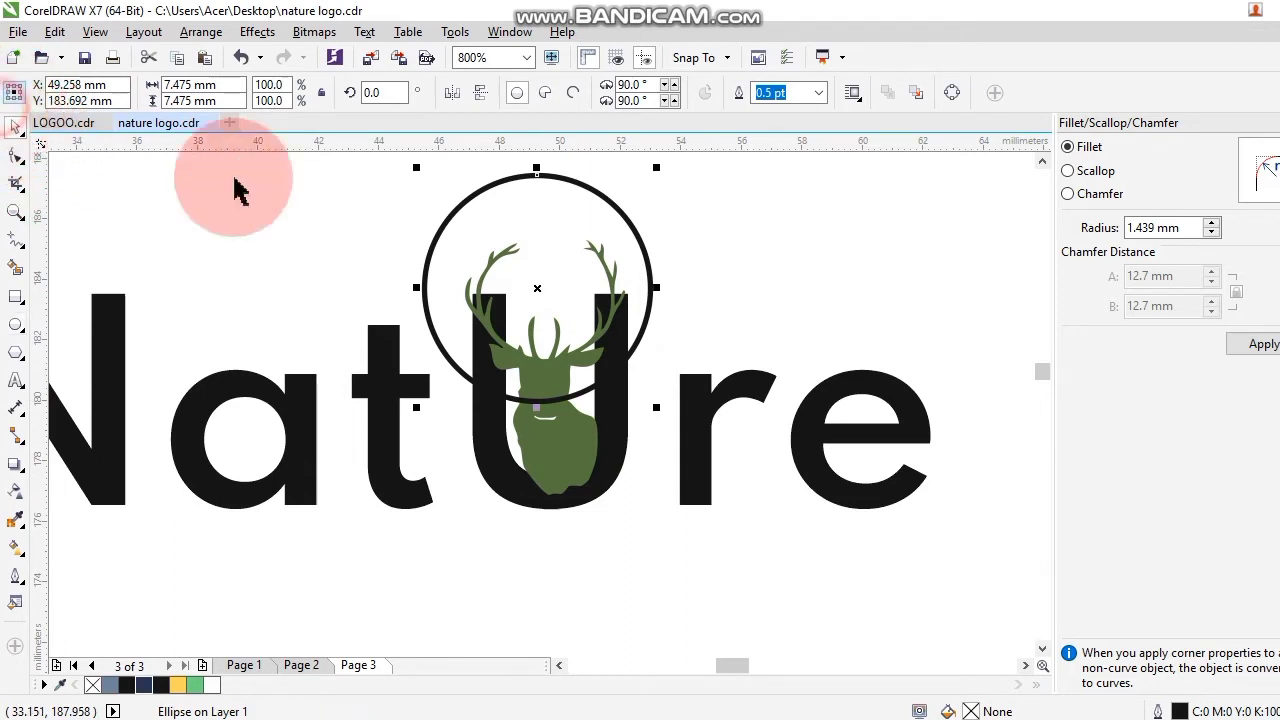
left_click(540, 286)
left_click_drag(643, 414, 661, 360)
left_click(693, 334)
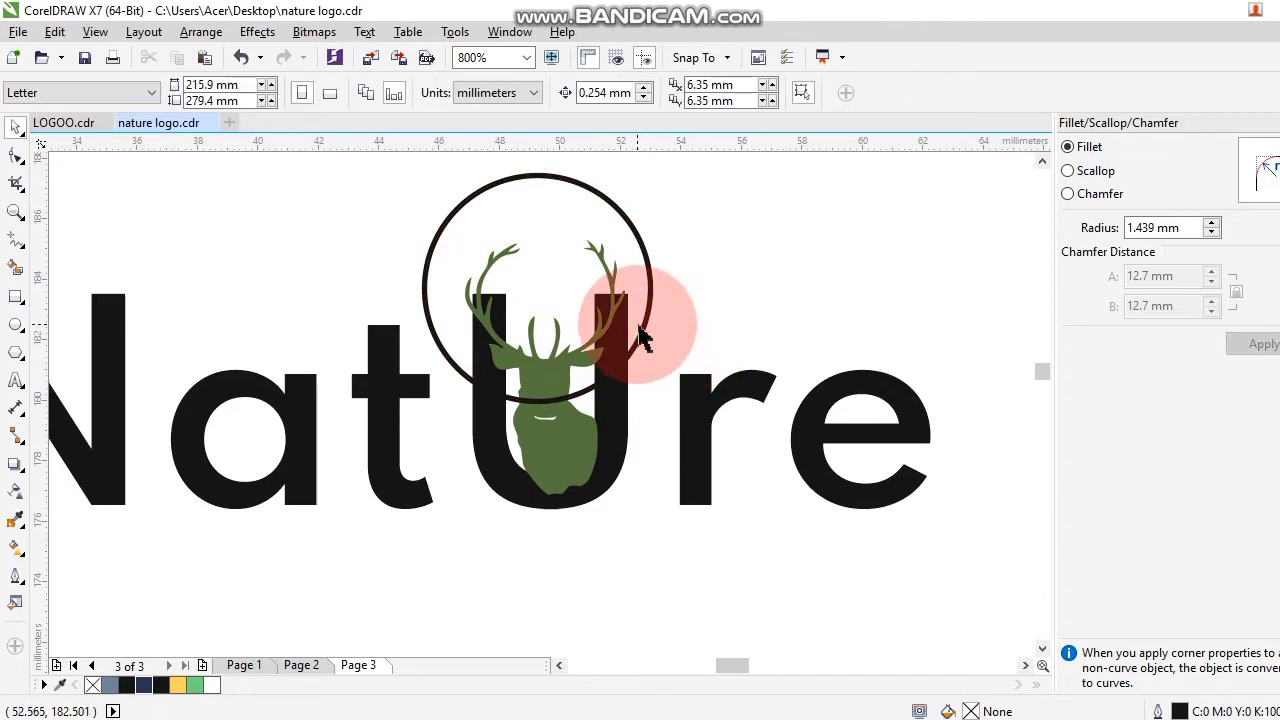
- Trim the upper part of the letter "U" with the circle and delete the circle
left_click(640, 333)
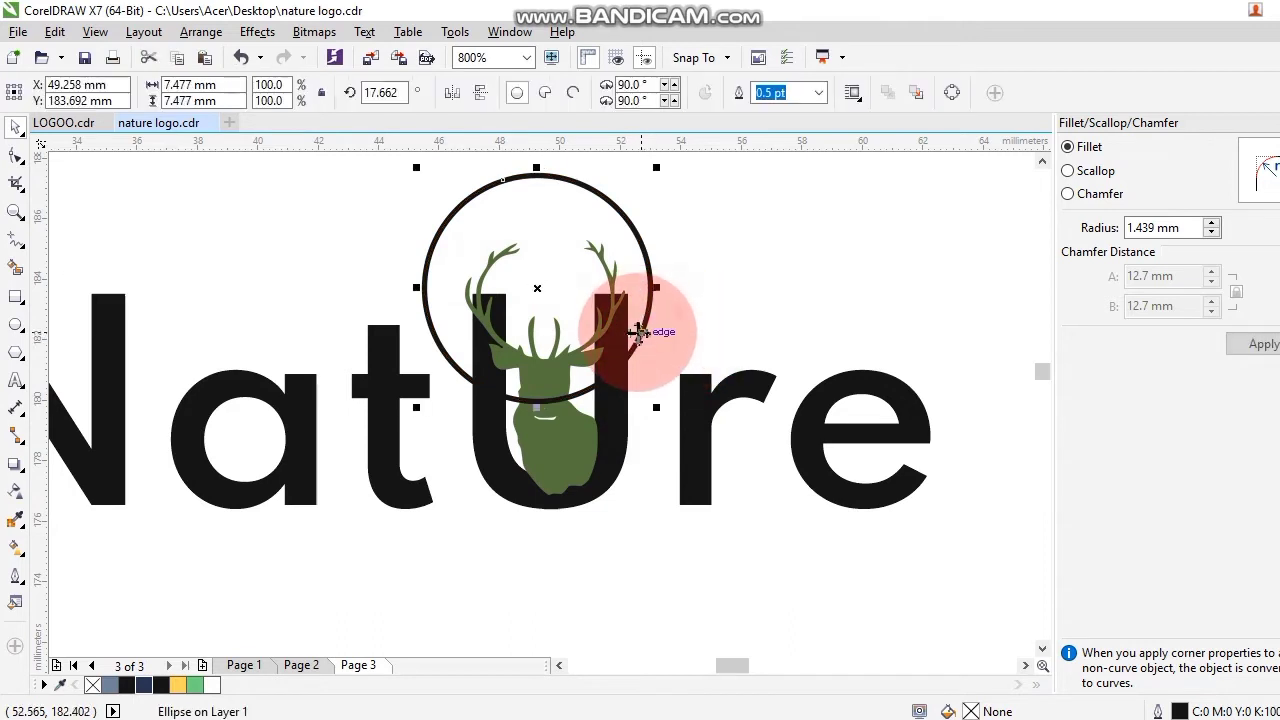
left_click(620, 422, "shift")
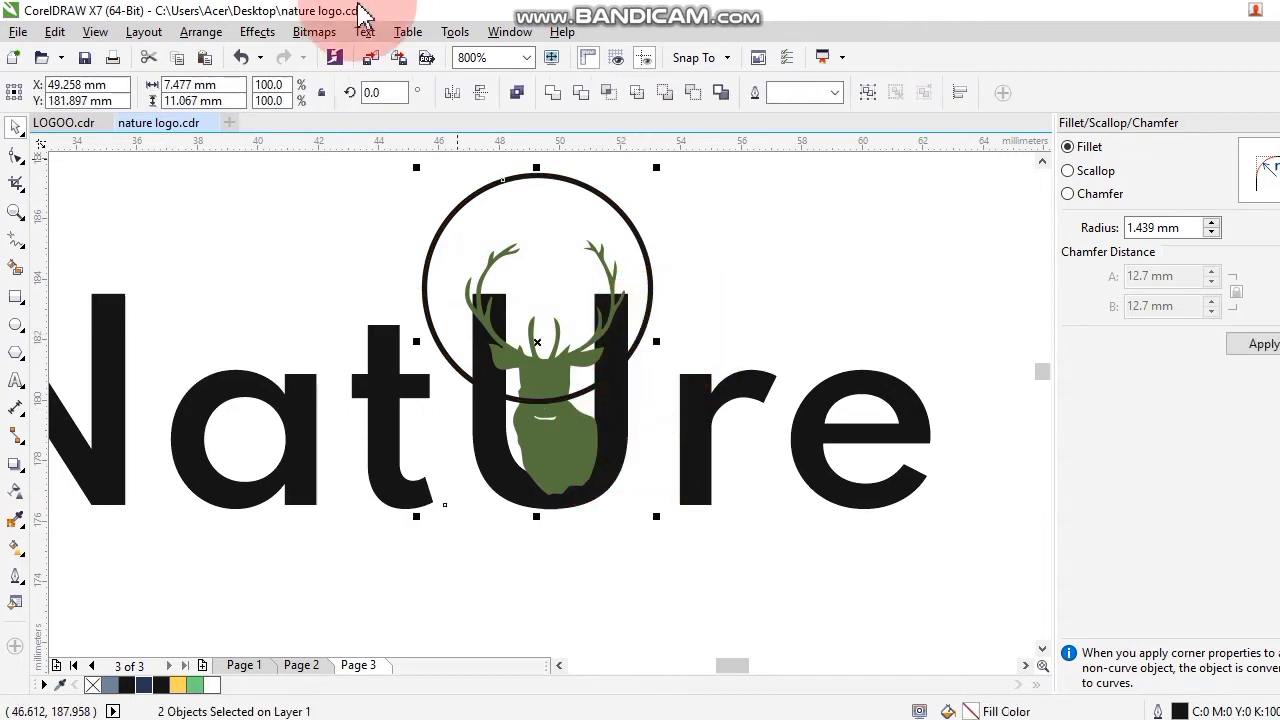
left_click(580, 100)
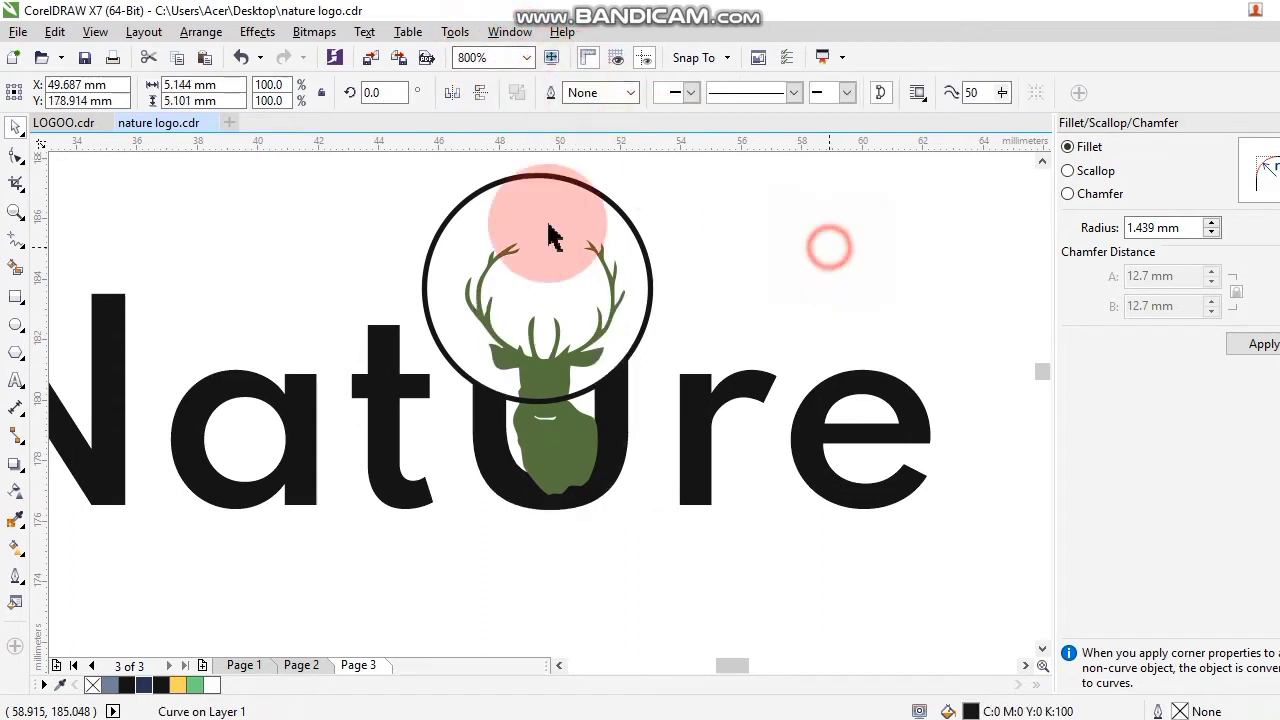
left_click(482, 190)
key("Delete")
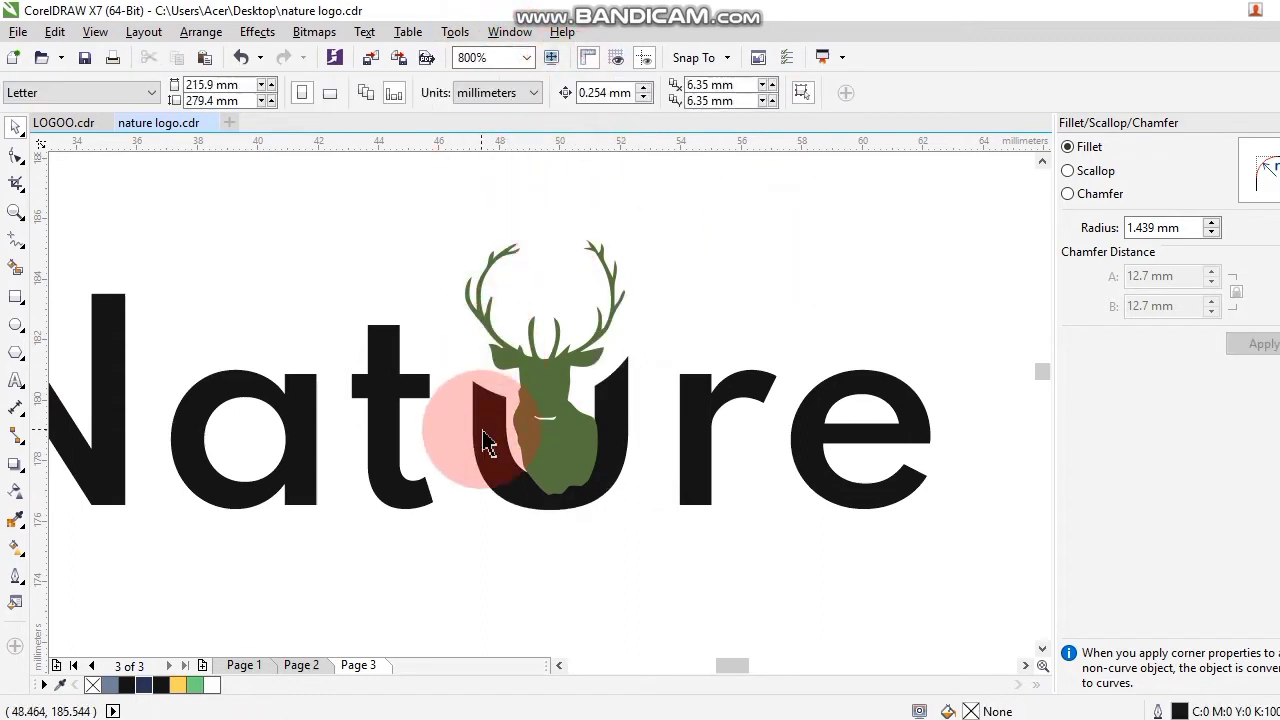
- Weld the deer silhouette to the trimmed "U" as one black shape and deselect it
left_click(545, 385)
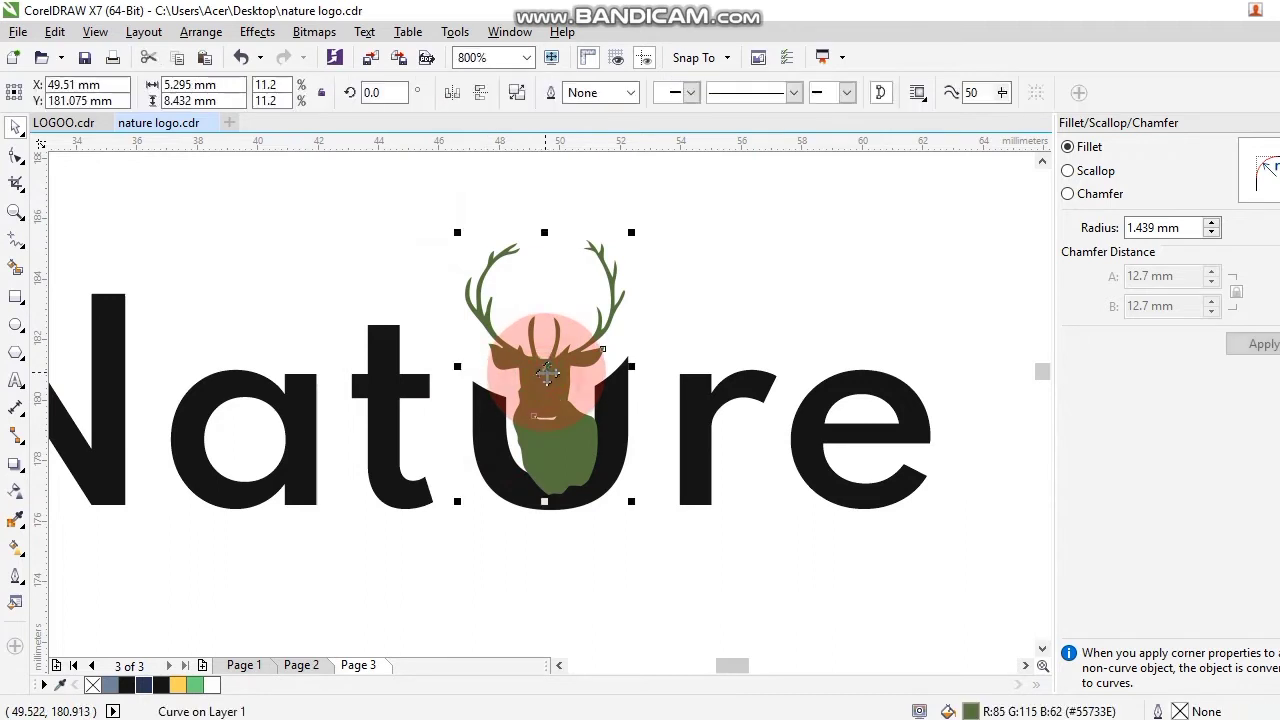
left_click(492, 425, "shift")
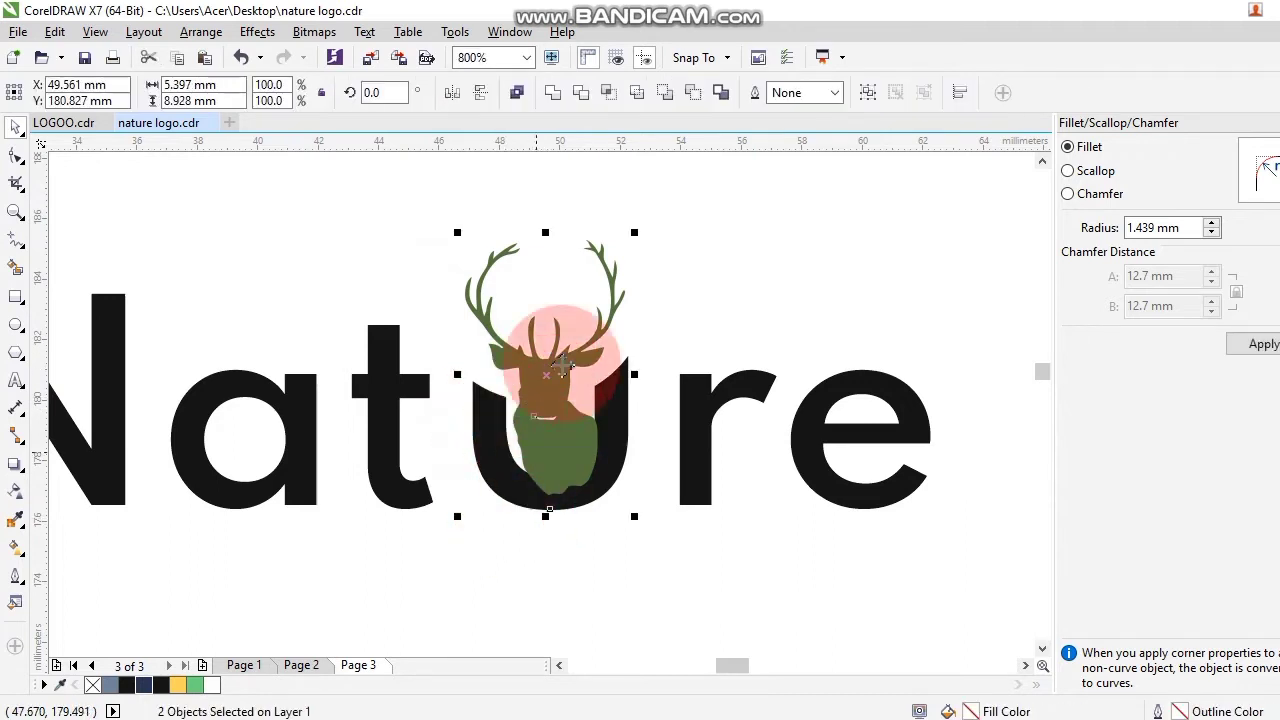
left_click(547, 94)
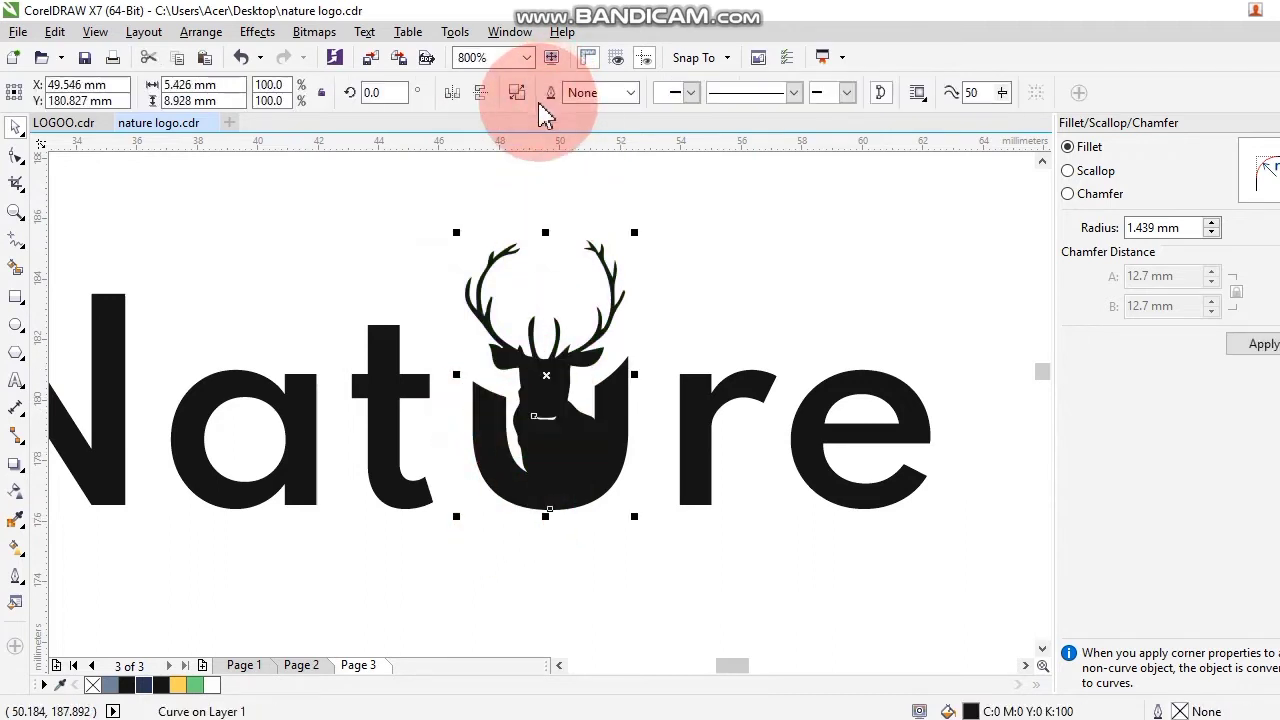
left_click(755, 271)
- Move the letter "a" about 1 mm closer to the "N", keeping it on the same baseline
scroll(498, 315, "down", 2)
scroll(577, 325, "up", 3)
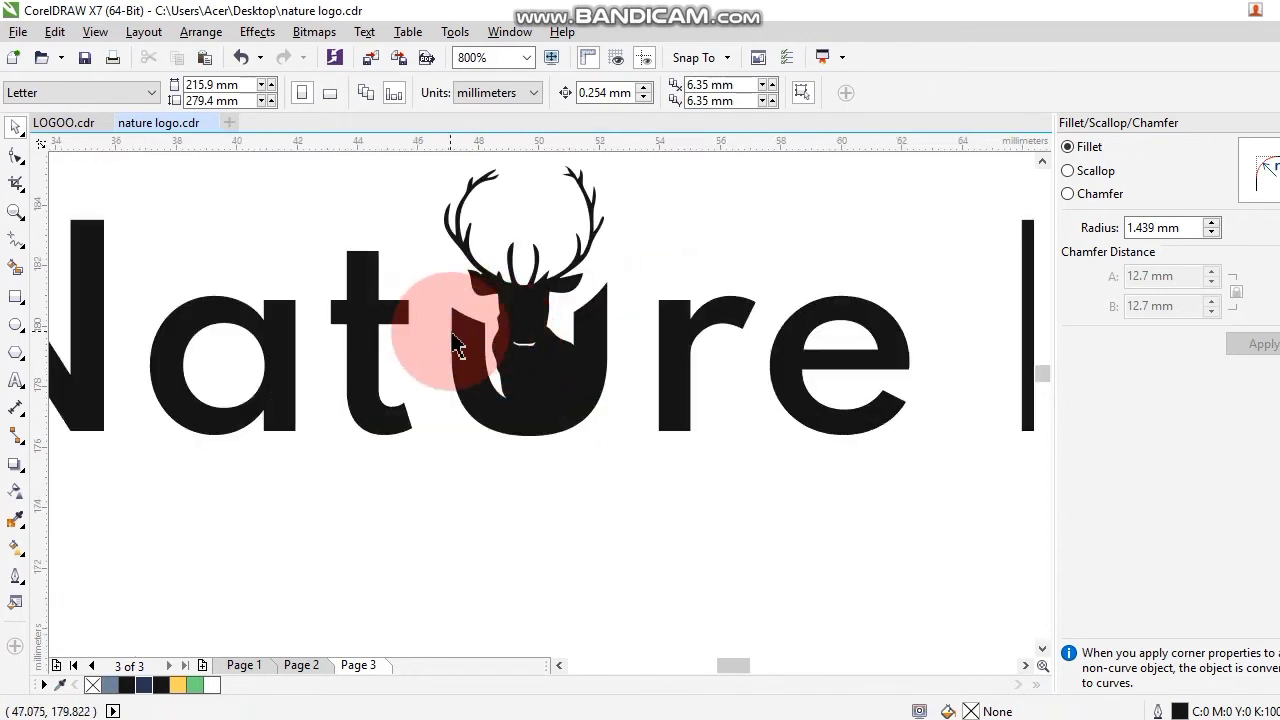
scroll(428, 343, "down", 1)
scroll(350, 353, "up", 1)
left_click(345, 369)
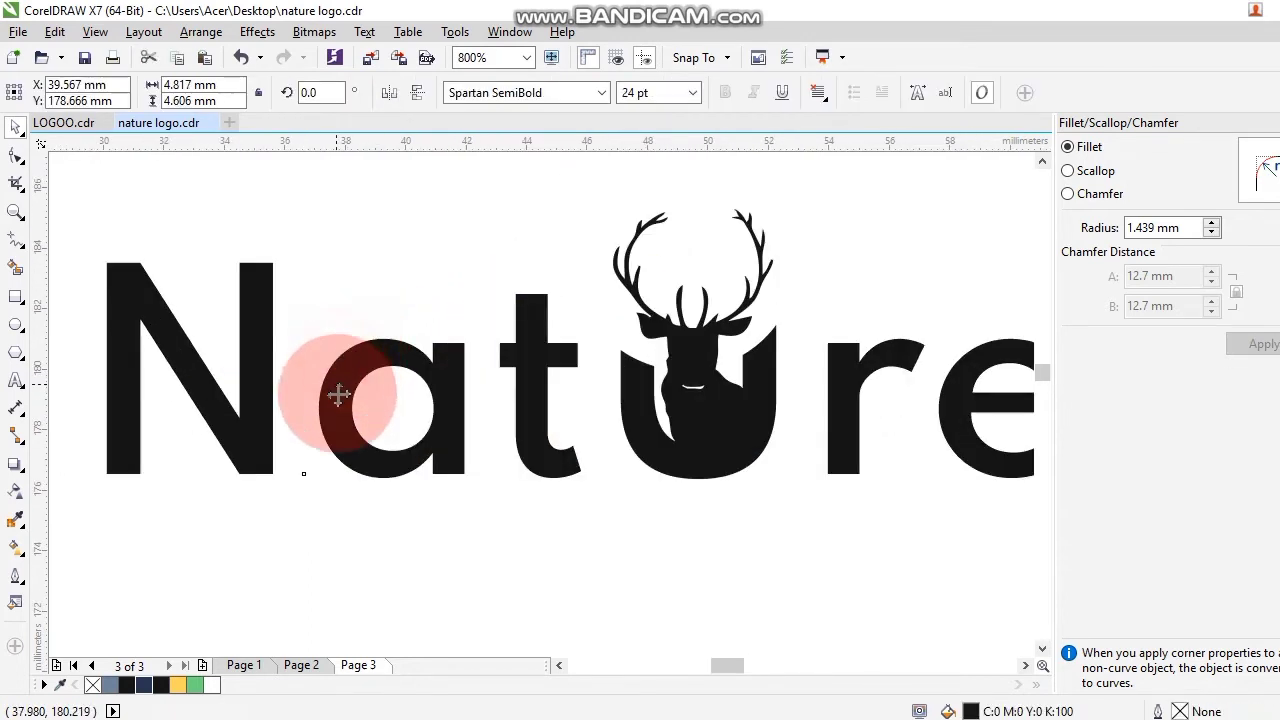
left_click(309, 437)
left_click(338, 450)
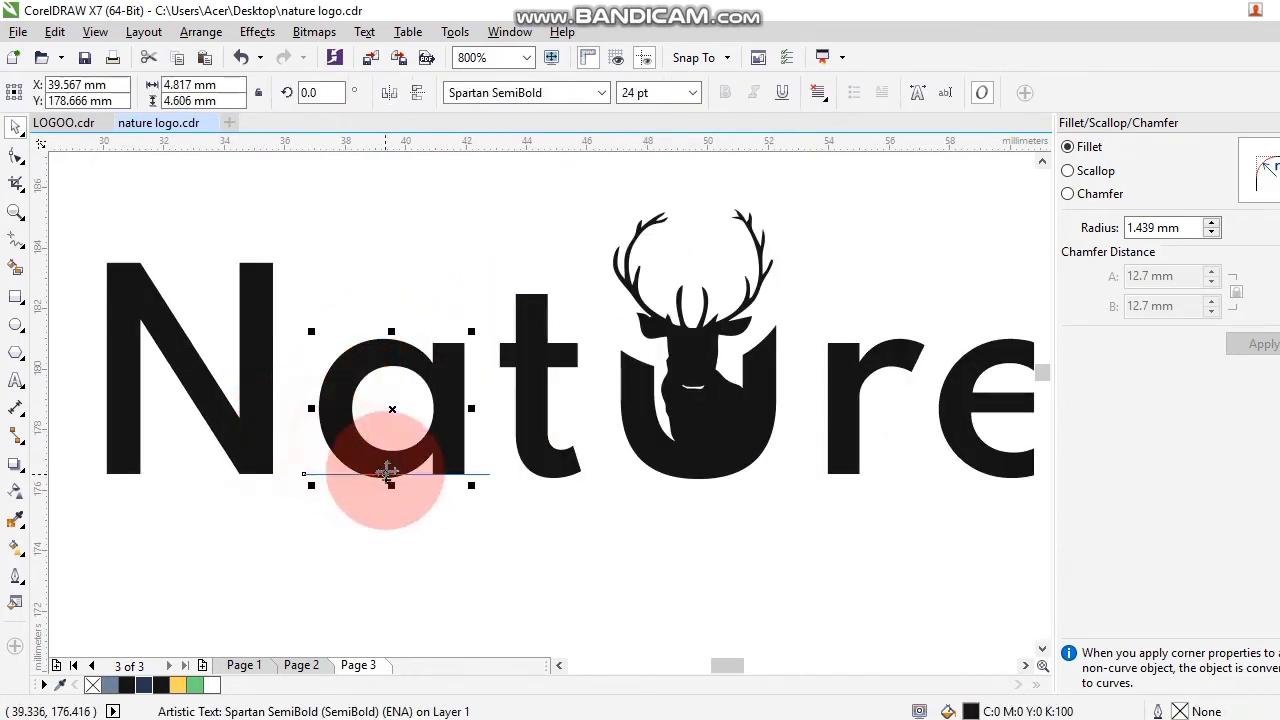
scroll(390, 462, "up", 1)
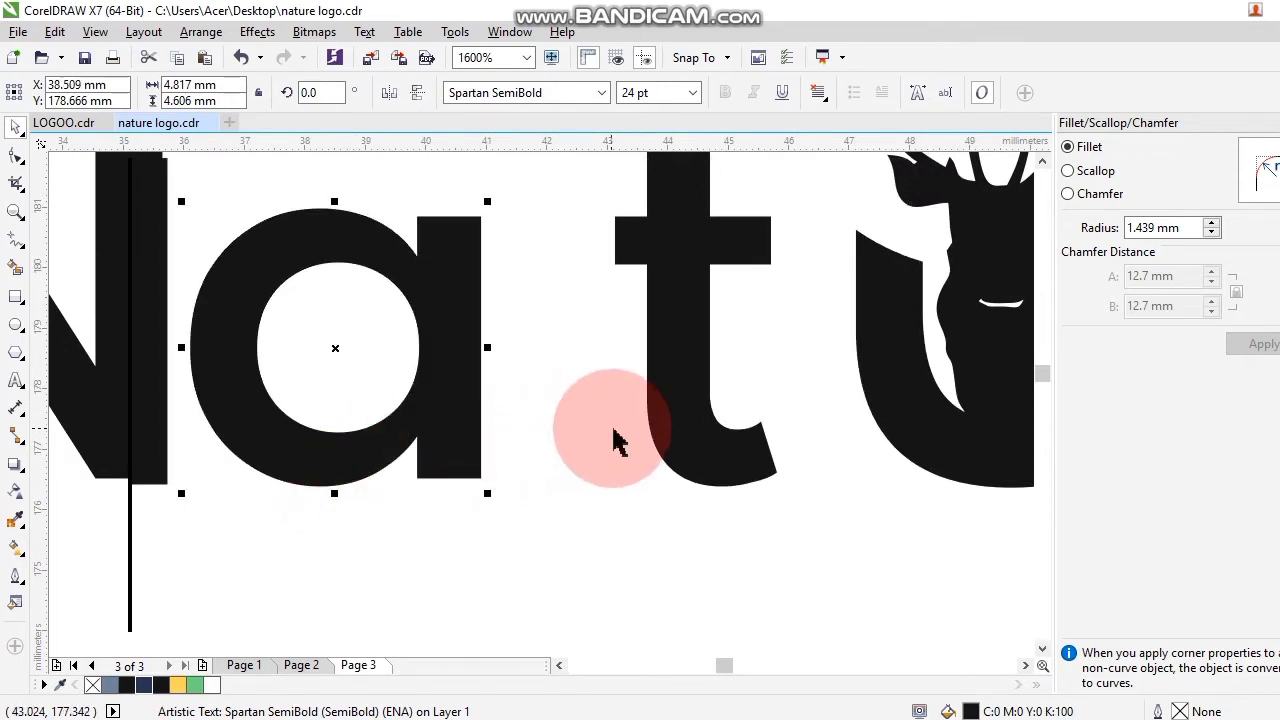
- Move the letter "t" about 1.5 mm closer to the "a", keeping it on the same baseline
left_click(706, 437)
left_click_drag(723, 457, 634, 449)
scroll(480, 465, "down", 2)
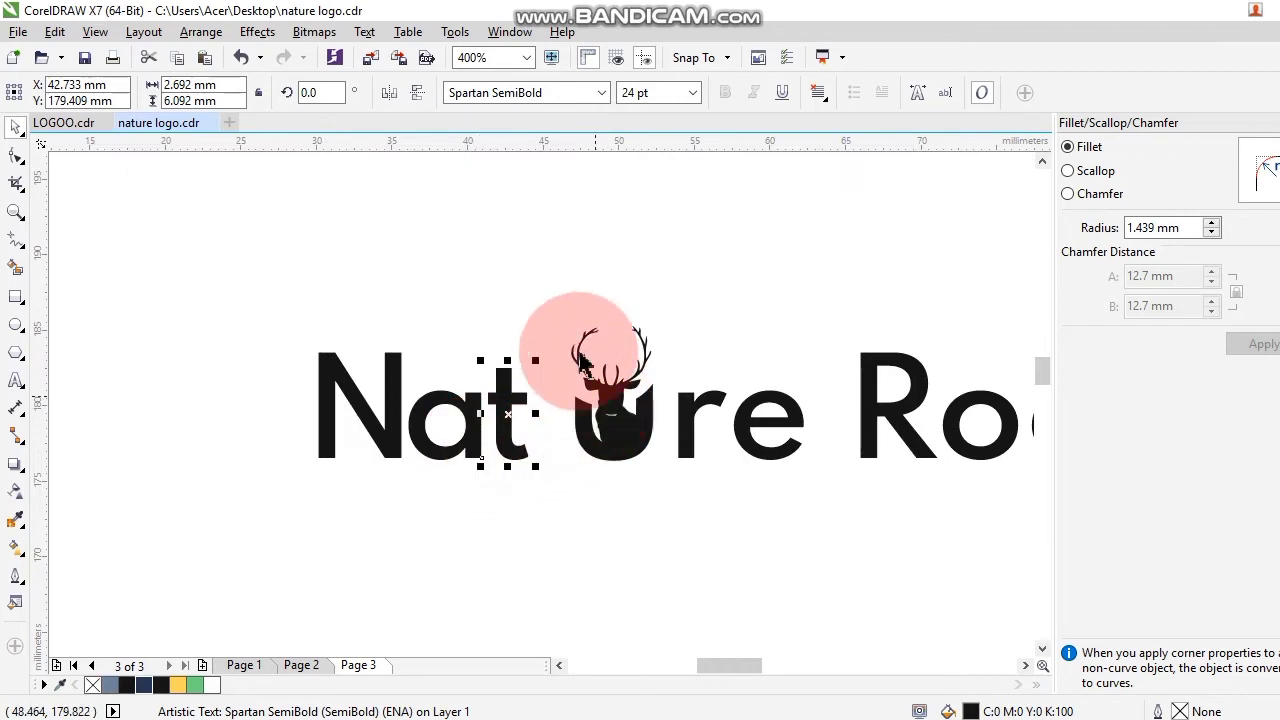
- Move the deer-shaped "U" about 2.5 mm closer to the "t", keeping it on the same baseline
left_click_drag(528, 243, 632, 475)
scroll(632, 475, "up", 1)
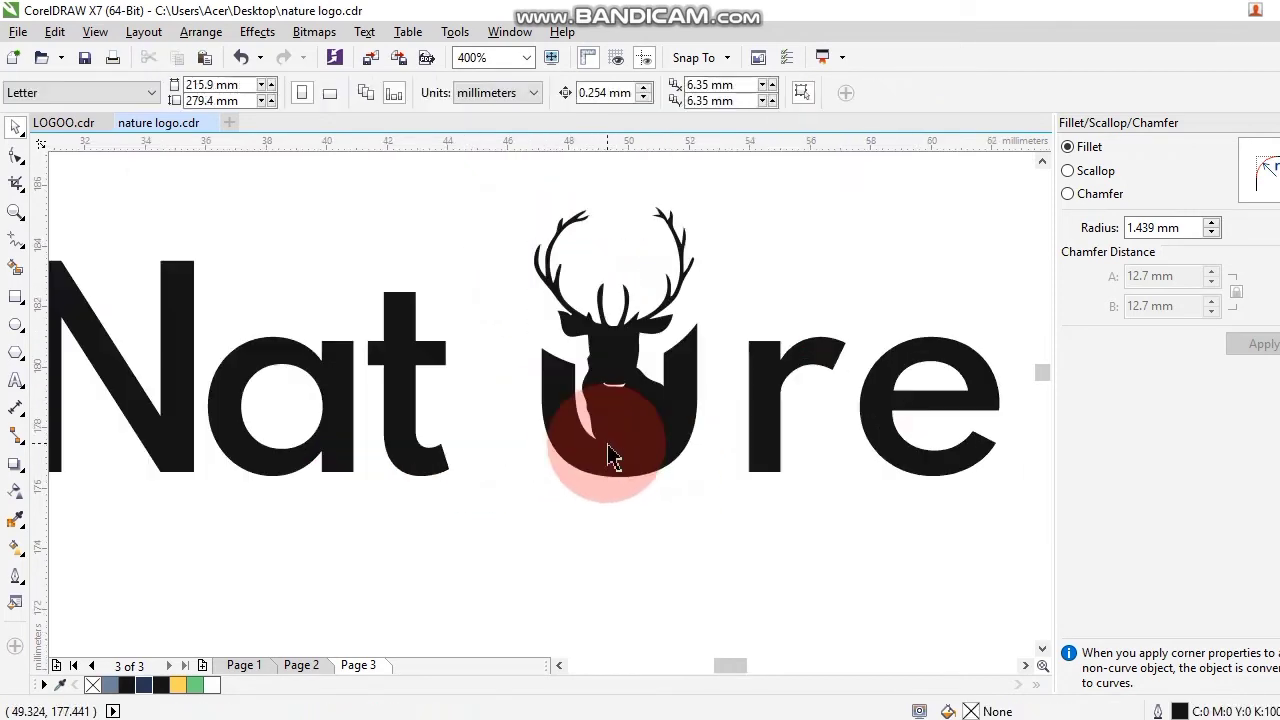
left_click(571, 423)
scroll(564, 440, "up", 1)
left_click_drag(564, 440, 412, 443)
scroll(419, 440, "down", 2)
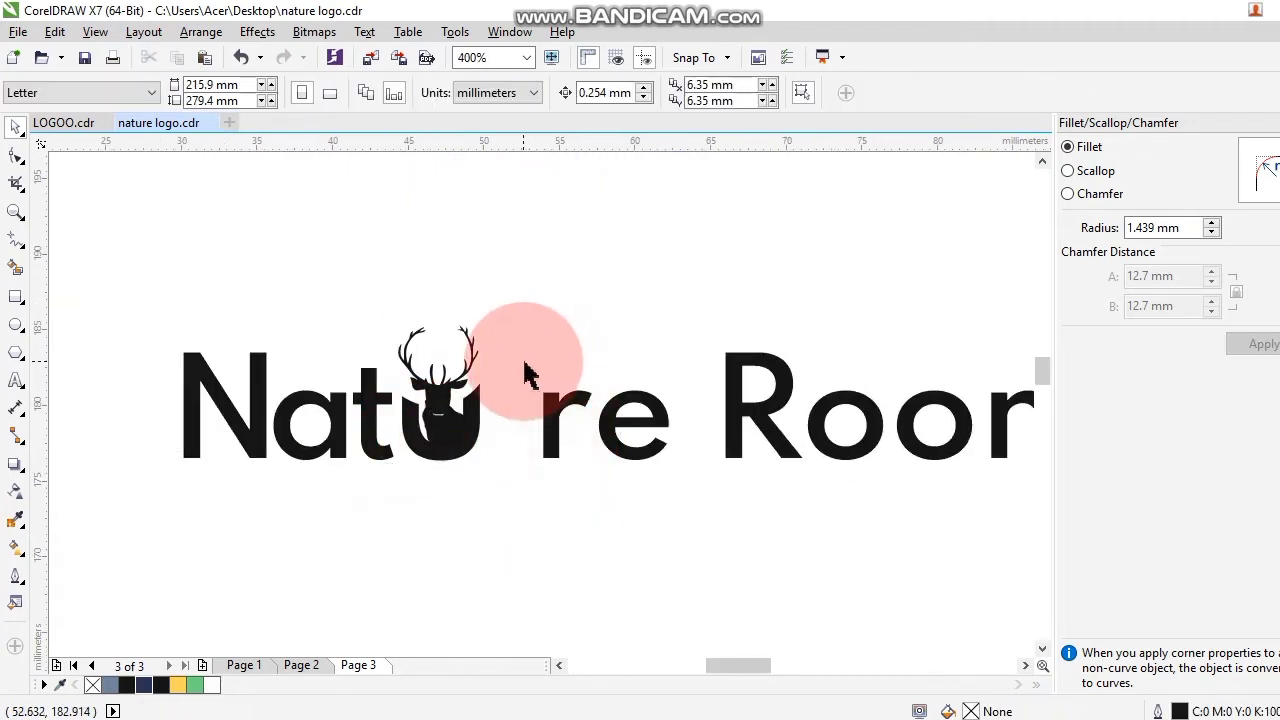
- Move the letter "r" about 3.5 mm closer to the deer-shaped "U" on the same baseline
scroll(416, 420, "up", 2)
left_click(419, 420)
scroll(419, 420, "up", 2)
left_click_drag(419, 420, 354, 409)
scroll(354, 409, "down", 3)
left_click_drag(582, 265, 766, 540)
left_click(675, 470)
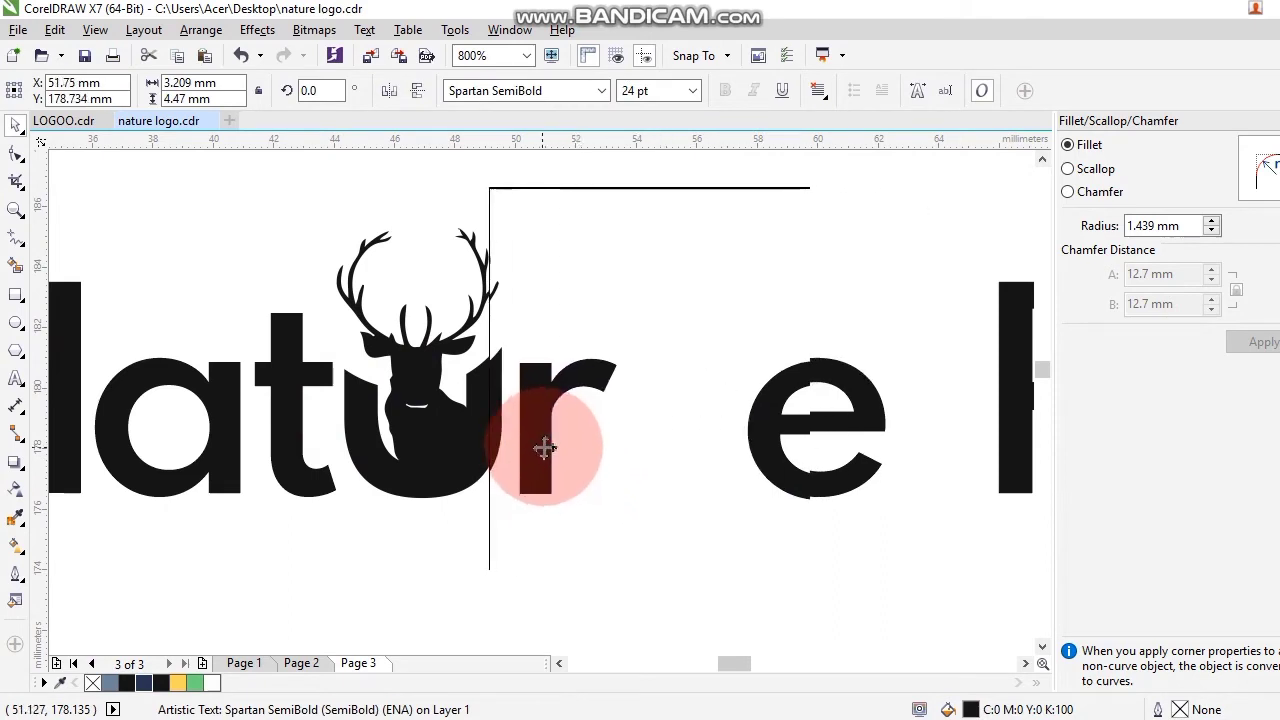
left_click(651, 349)
- Move the letter "e" about 4 mm closer to the "r" on the same baseline and deselect it
scroll(780, 440, "up", 1)
left_click(760, 466)
left_click_drag(785, 500, 539, 500)
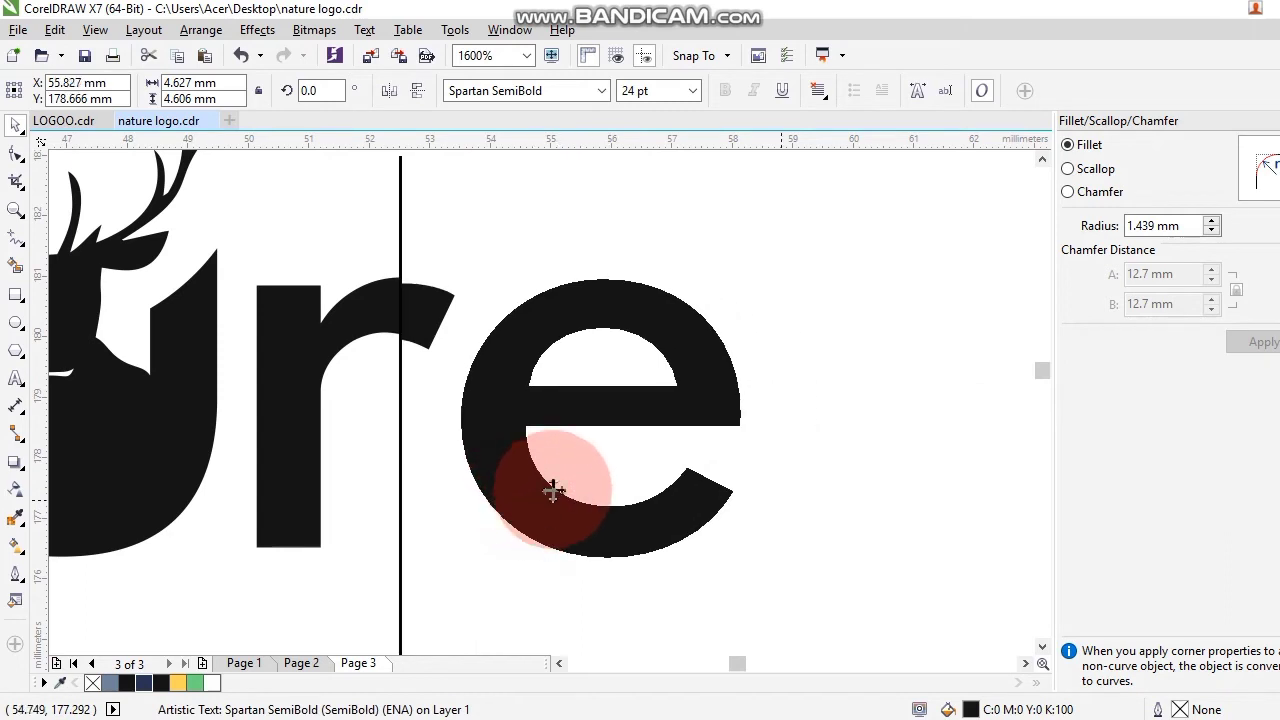
scroll(553, 490, "down", 3)
left_click(617, 515)
scroll(675, 495, "up", 1)
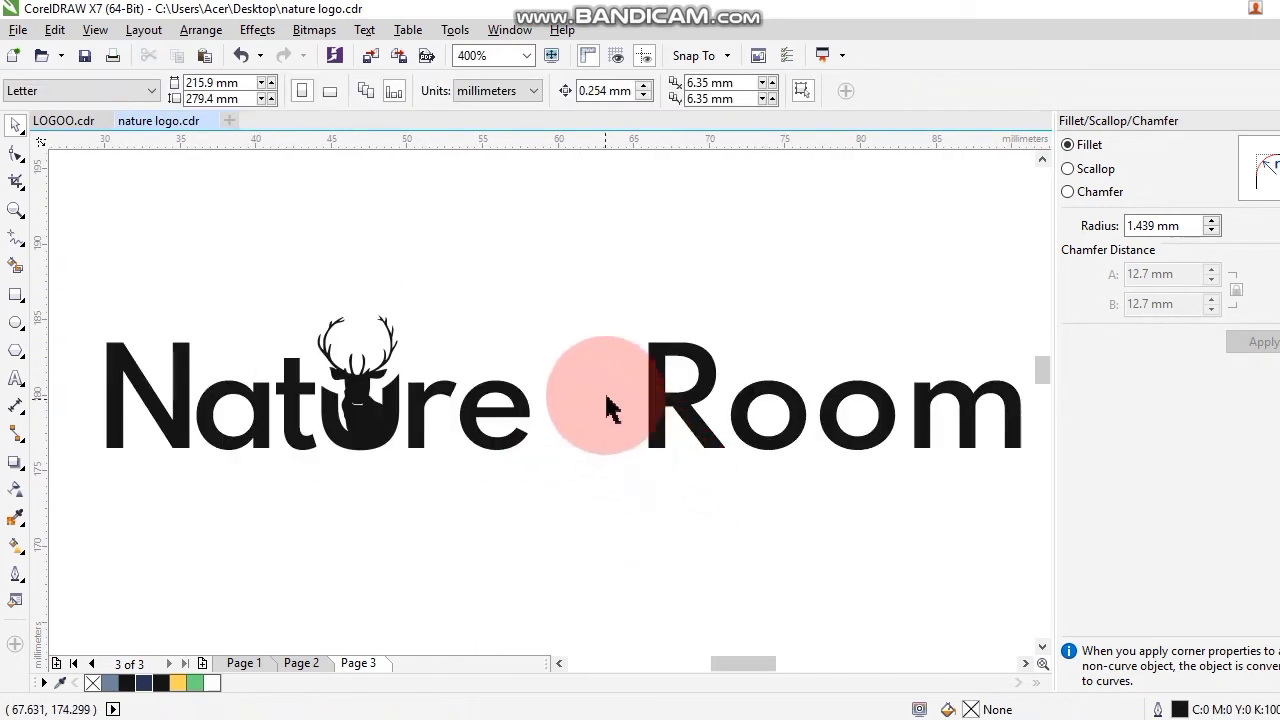
- Move the word "Room" about 7 mm so it stands directly beside "Nature" on the same baseline
left_click_drag(571, 240, 975, 515)
left_click_drag(474, 431, 380, 471)
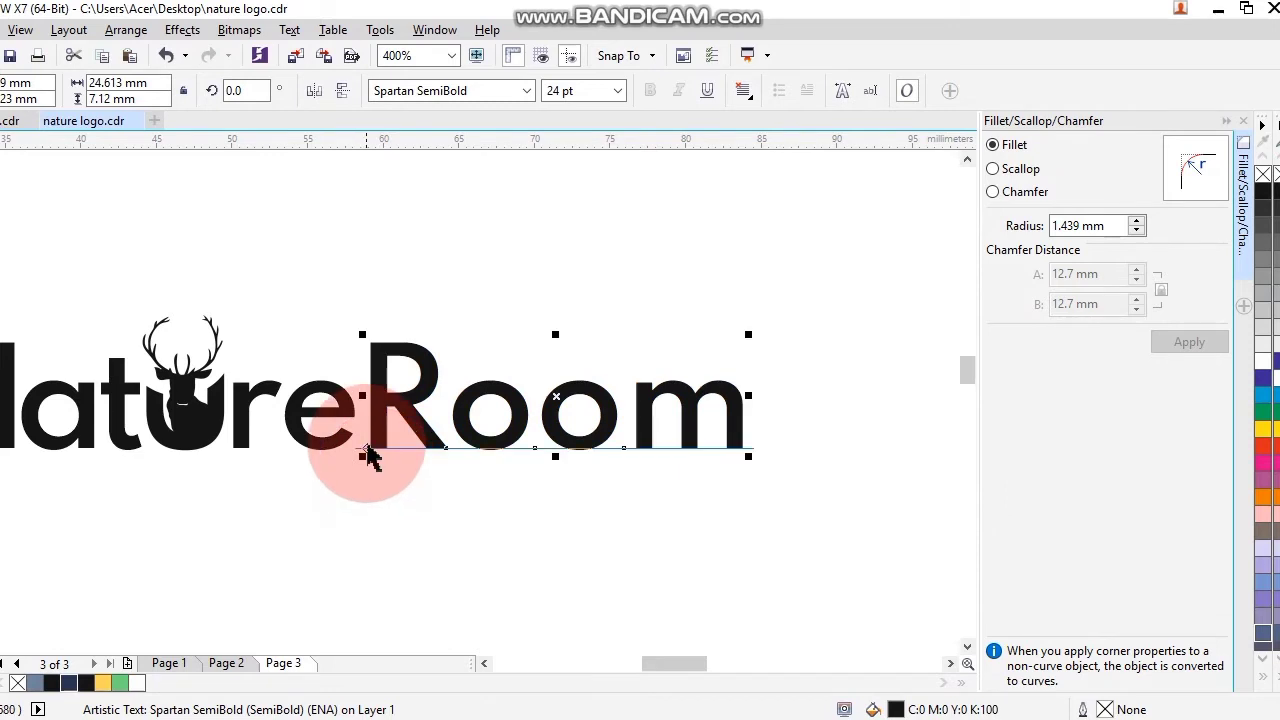
scroll(368, 455, "up", 3)
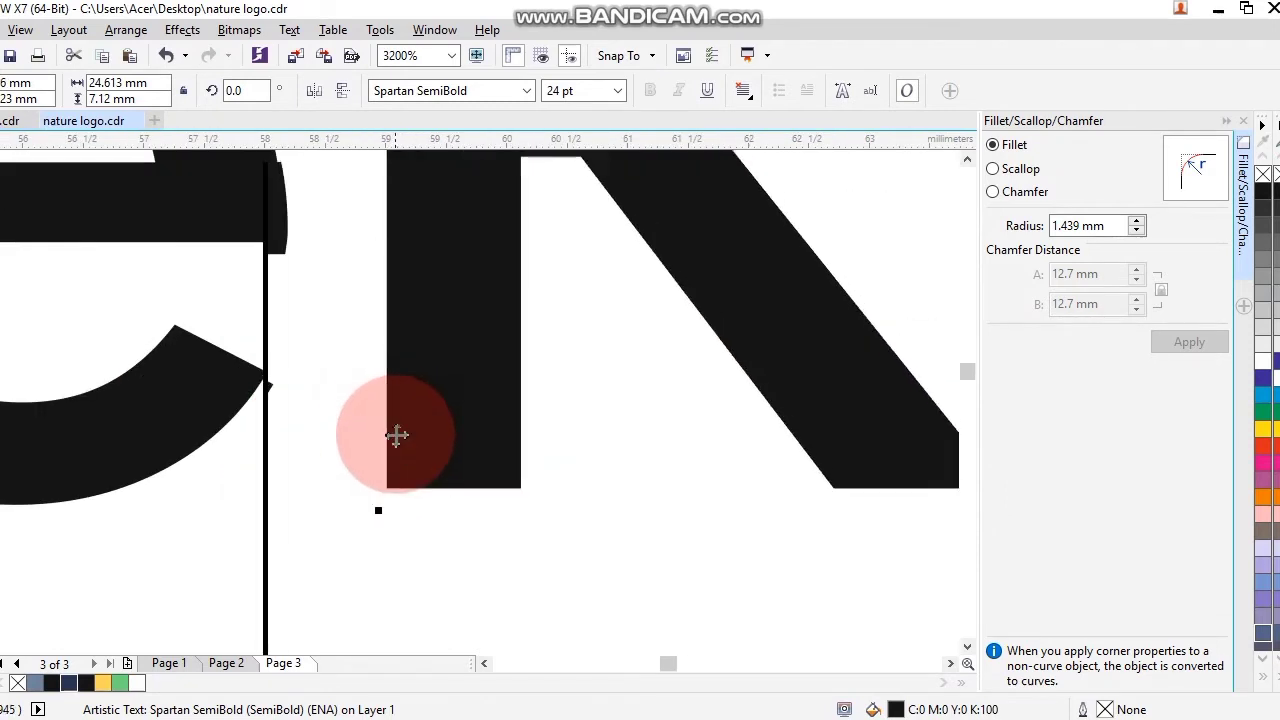
scroll(418, 432, "down", 3)
left_click(425, 485)
scroll(480, 415, "down", 2)
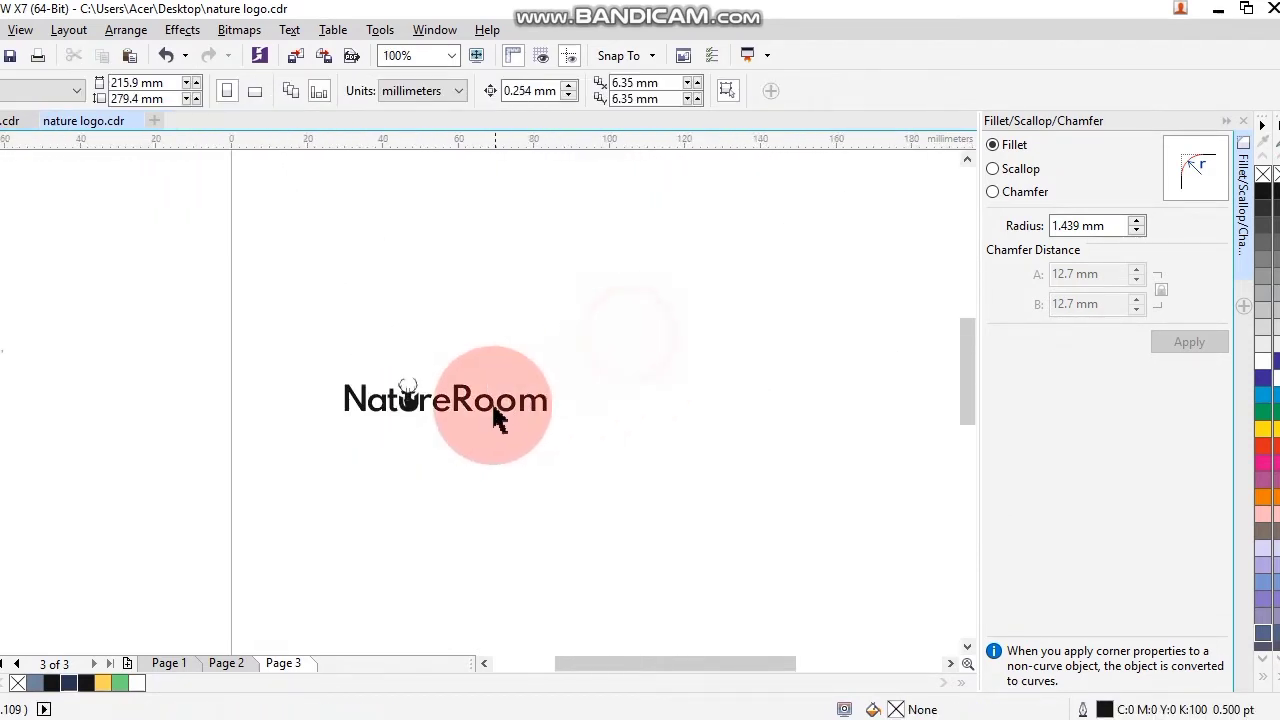
- Break the artistic text "Room" apart into individual letters and deselect them
scroll(483, 418, "up", 3)
scroll(507, 420, "down", 1)
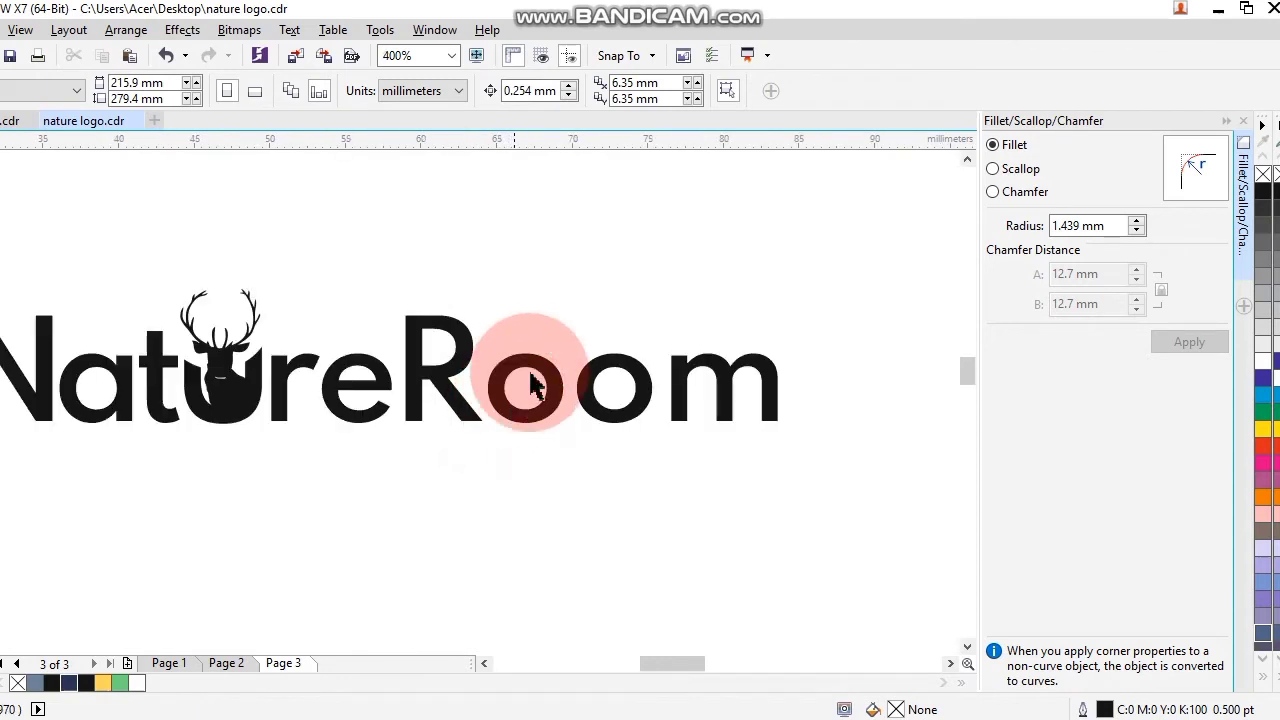
scroll(533, 385, "up", 1)
left_click(533, 370)
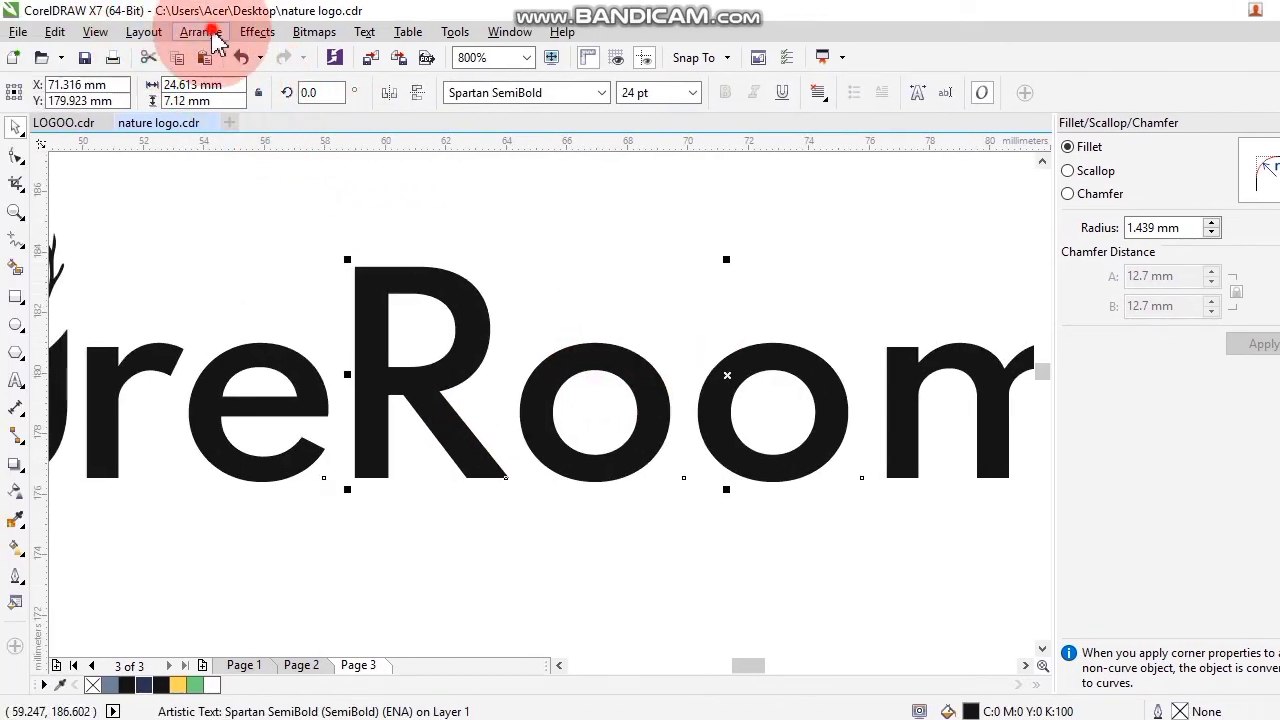
left_click(210, 33)
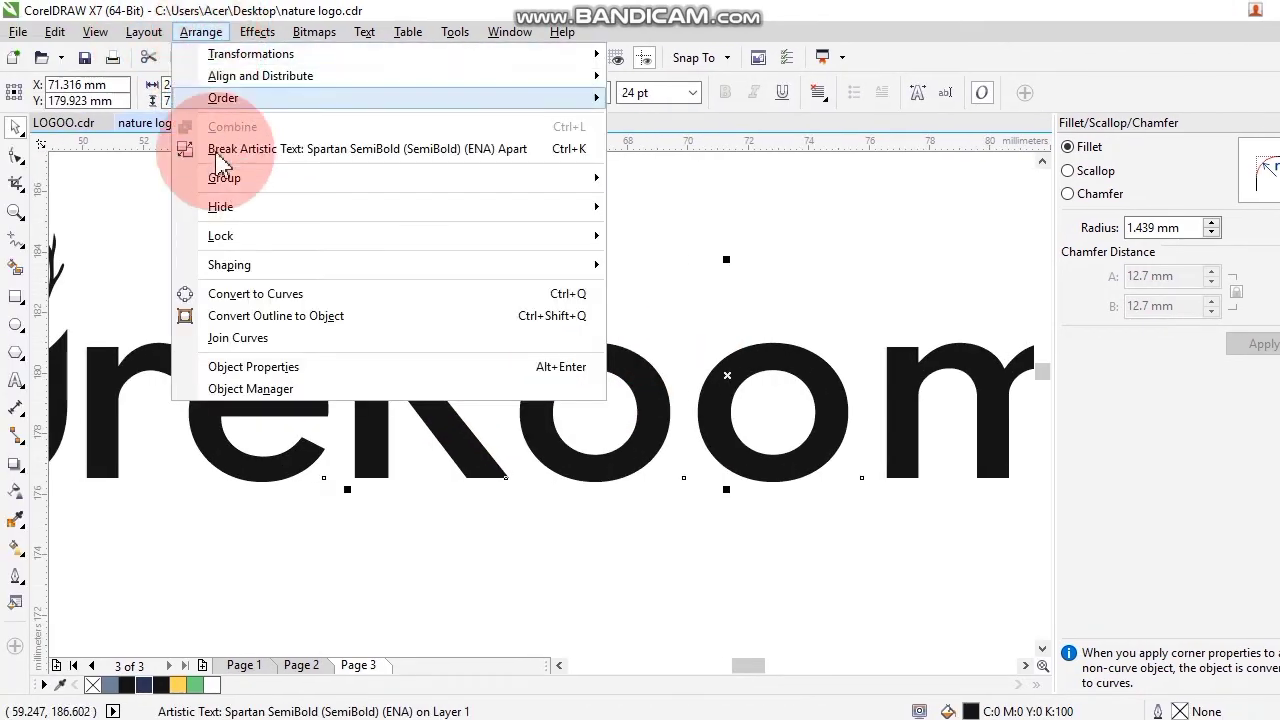
left_click(240, 150)
left_click(722, 275)
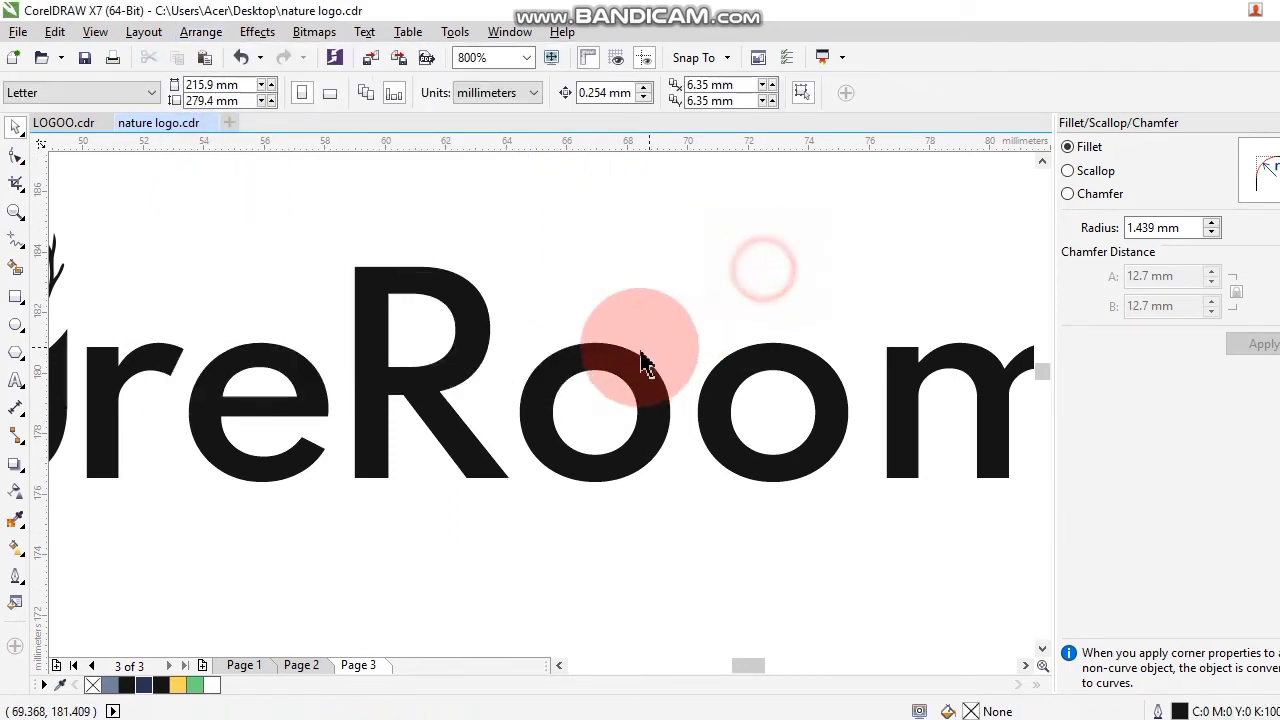
- Resize the first "o" of "Room" to 5 mm by 5 mm and delete the second "o"
left_click(645, 383)
left_click(235, 92)
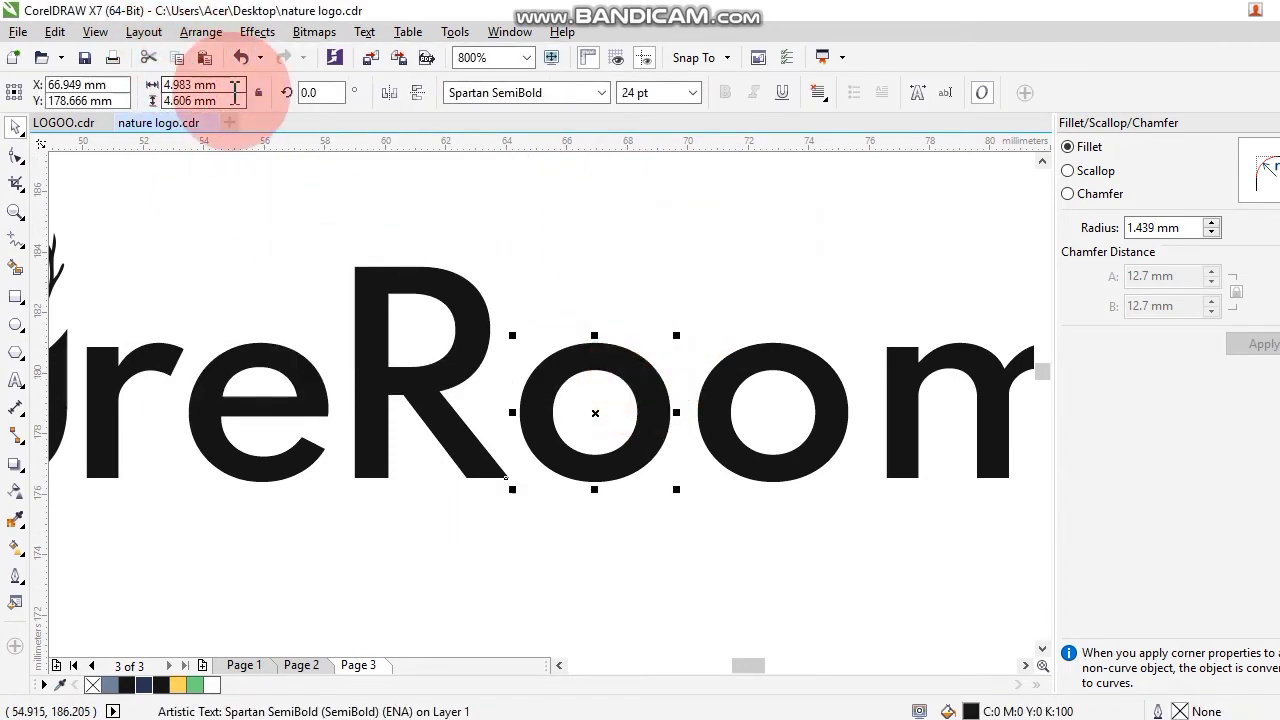
left_click_drag(237, 92, 127, 107)
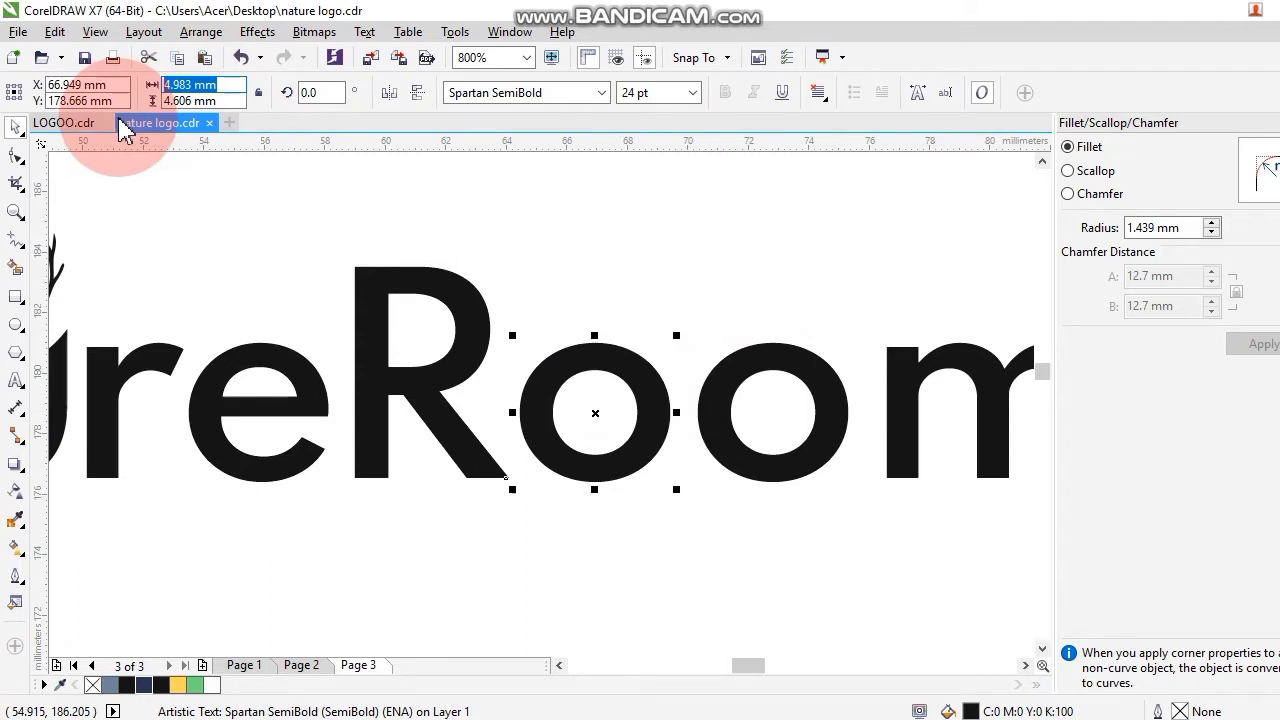
type("5")
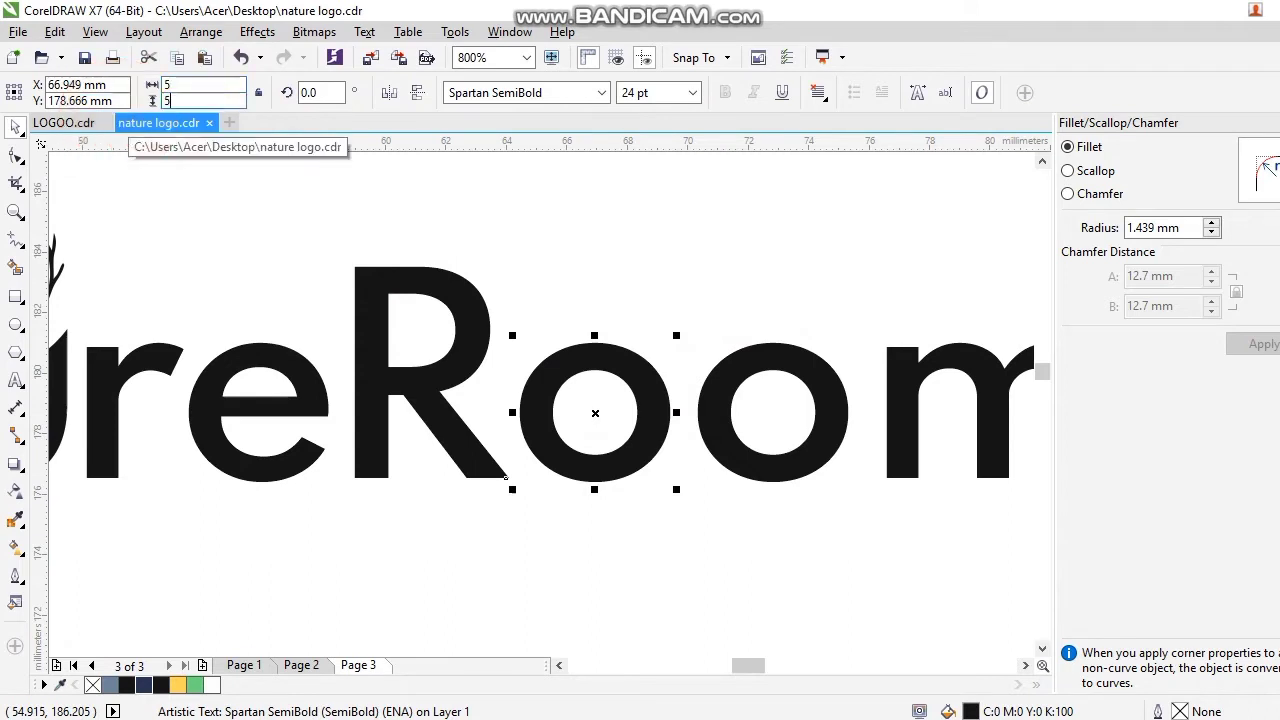
left_click(140, 122)
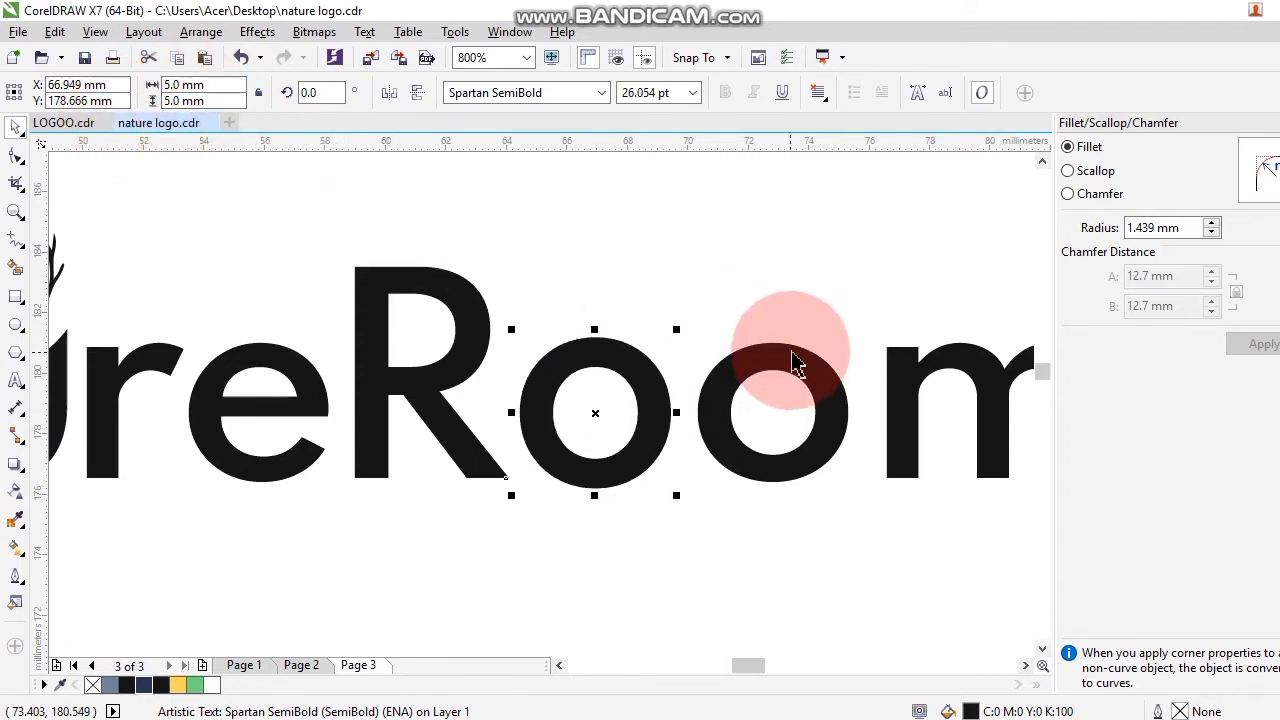
left_click_drag(791, 350, 596, 345)
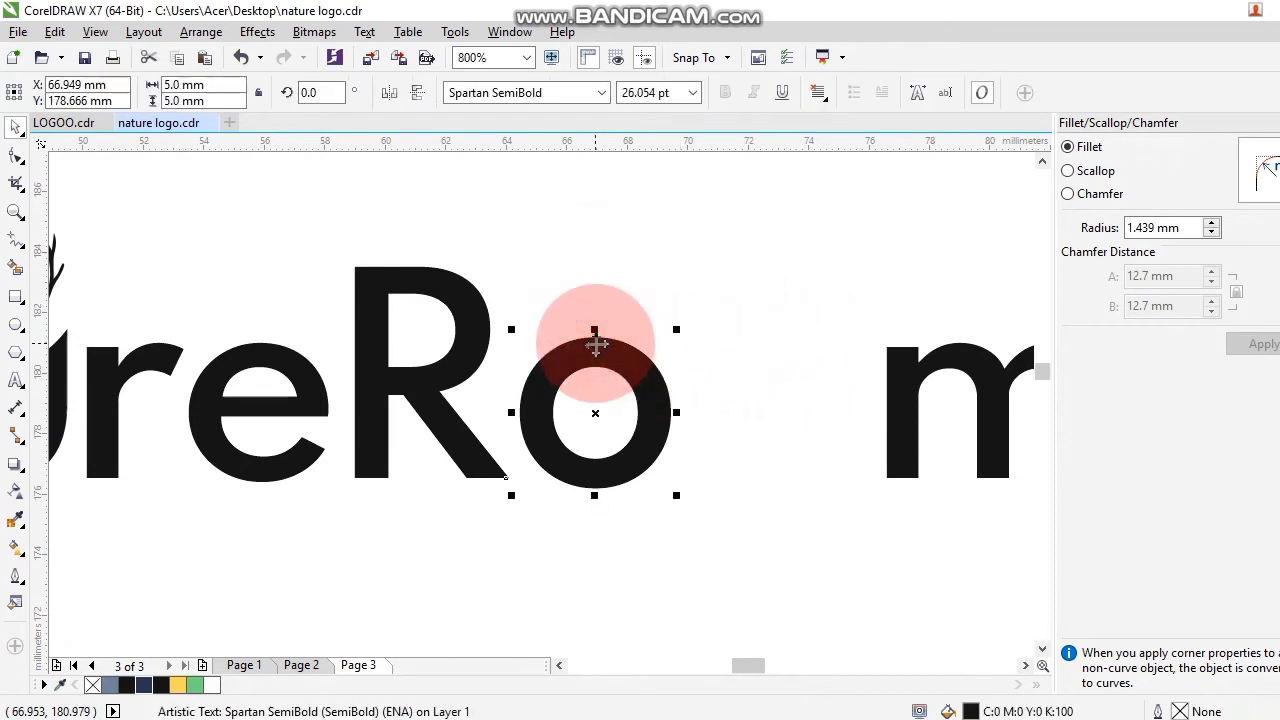
right_click(595, 345)
left_click(693, 333)
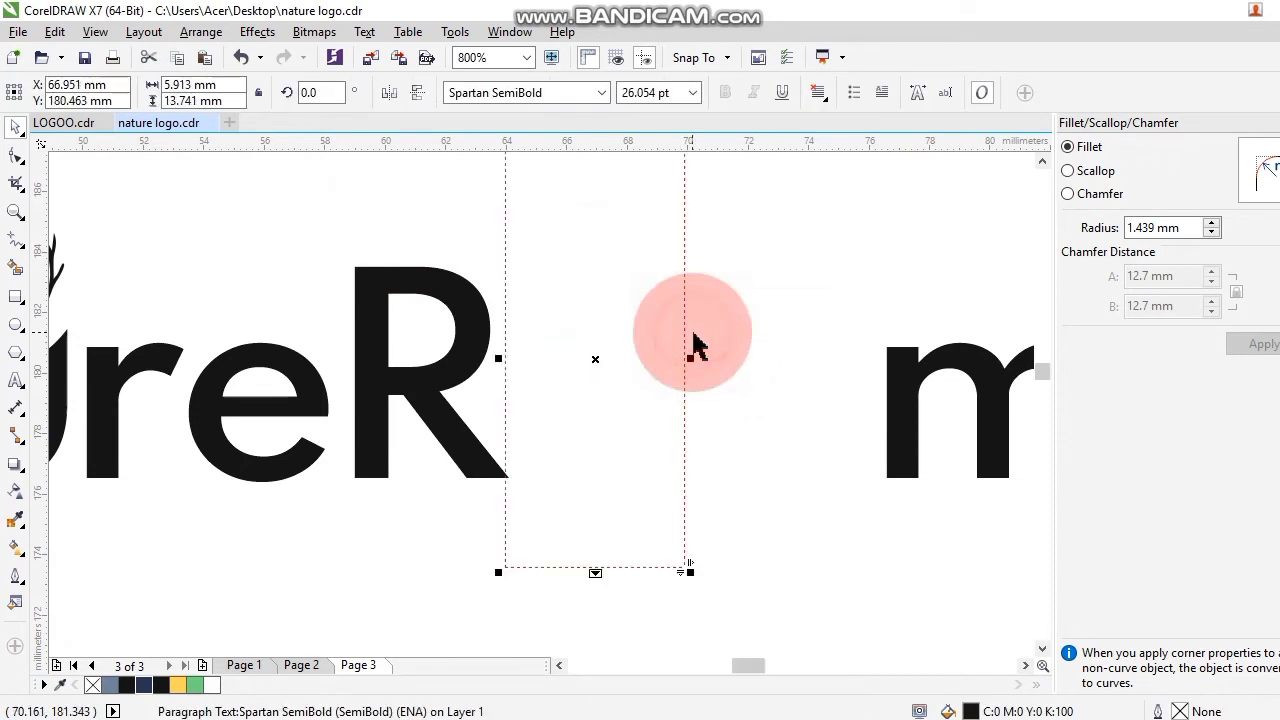
left_click(55, 33)
left_click(100, 50)
- Convert the remaining "o" to curves and give it a 1.0 pt outline
key("ctrl+q")
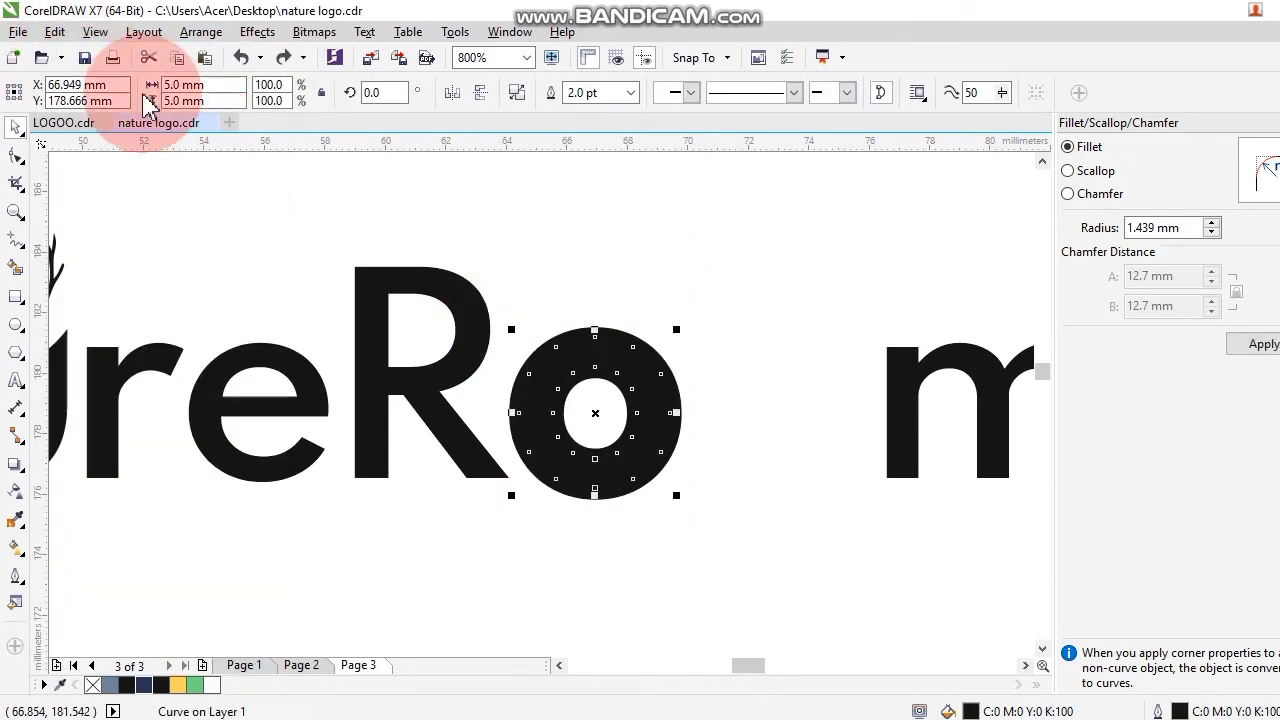
left_click(55, 33)
left_click(72, 53)
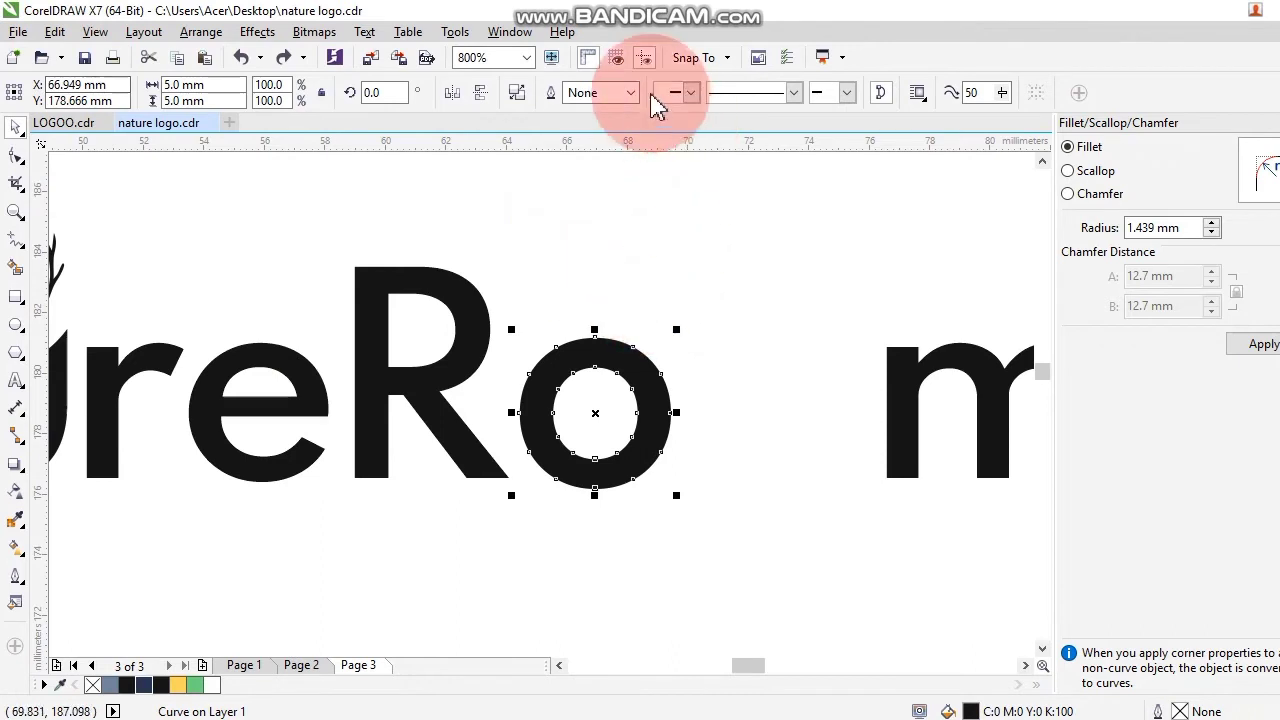
left_click(624, 170)
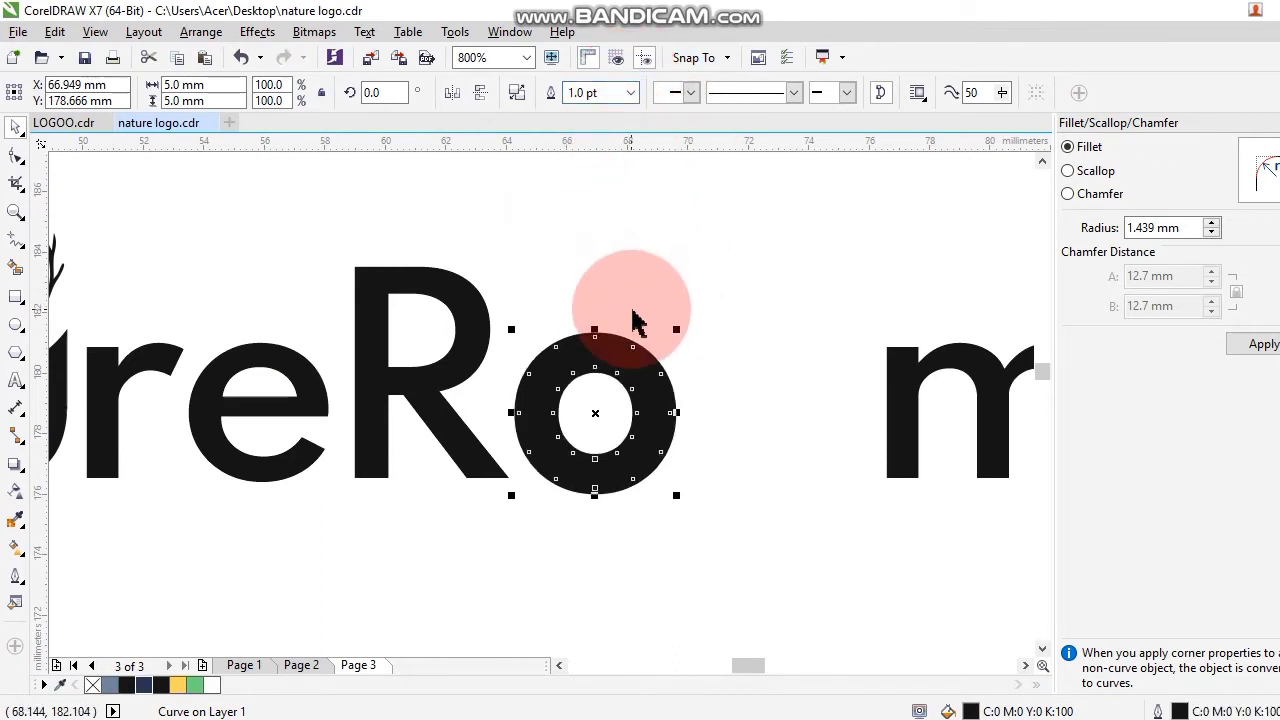
- Convert the outline of the "o" to a separate object and delete the original filled "o", leaving two concentric rings
left_click_drag(790, 196, 497, 520)
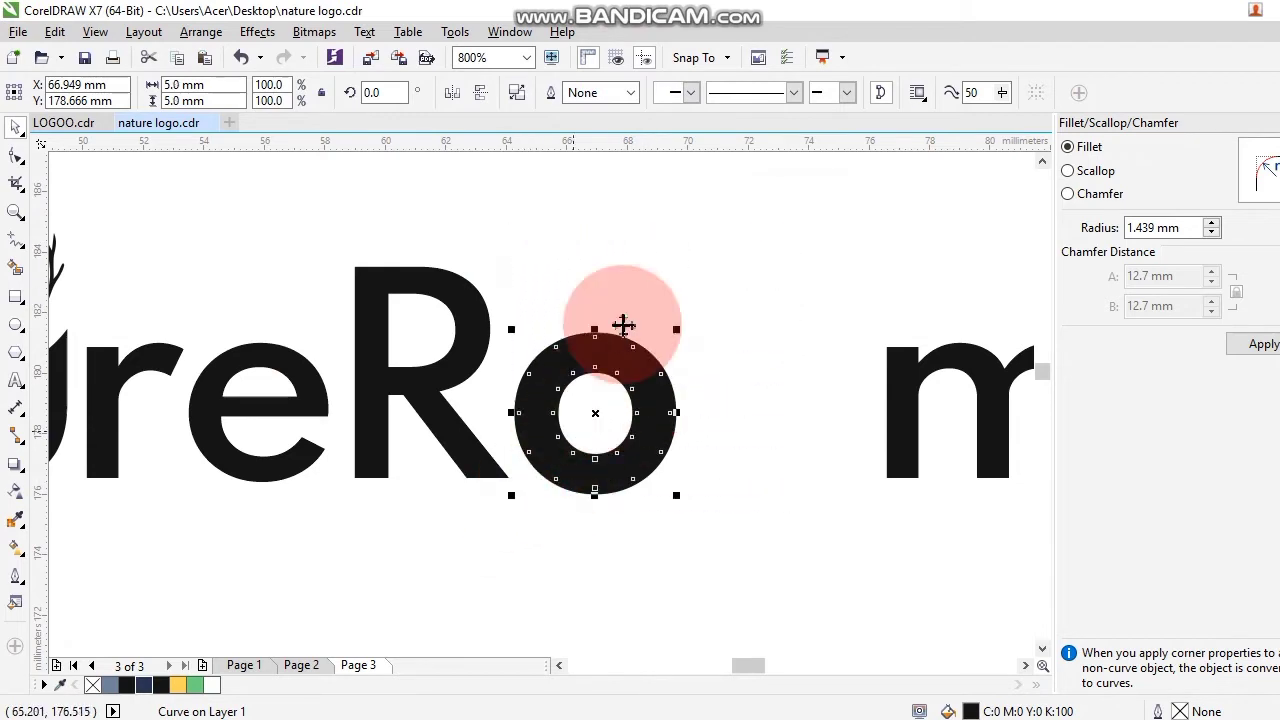
left_click(605, 90)
left_click(694, 329)
left_click(600, 343)
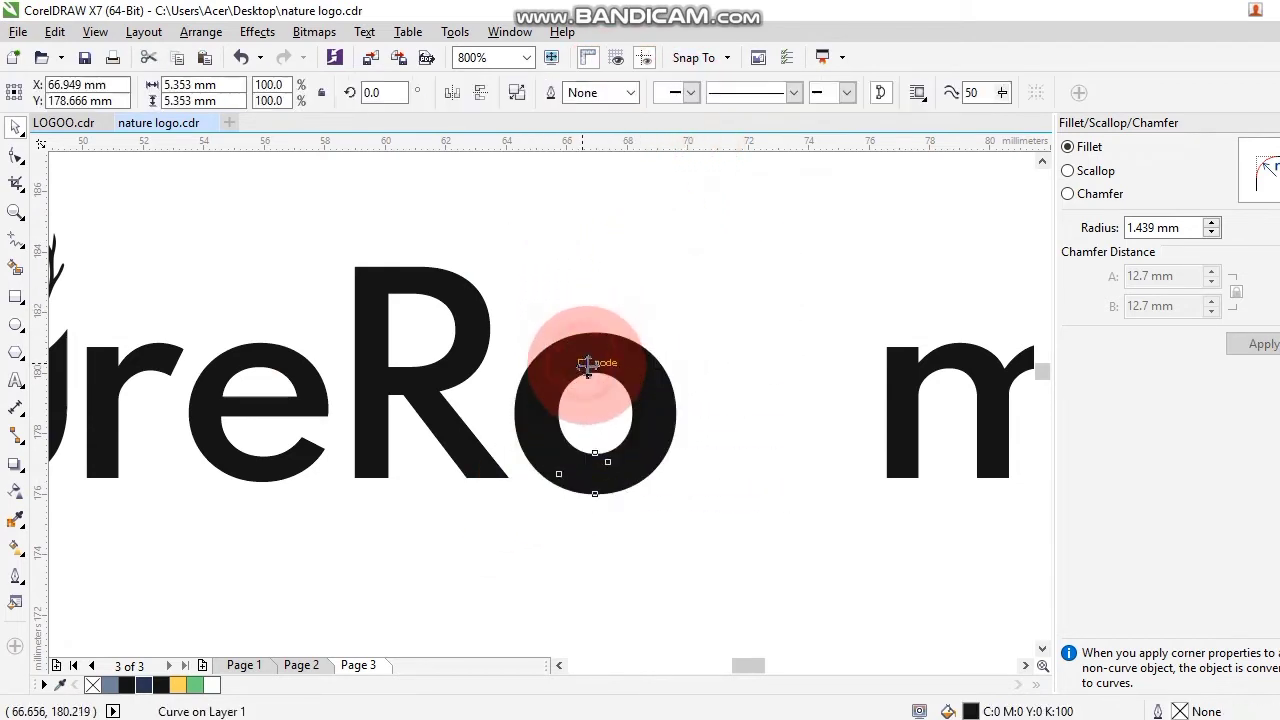
left_click(598, 318)
left_click(628, 316)
left_click(552, 368)
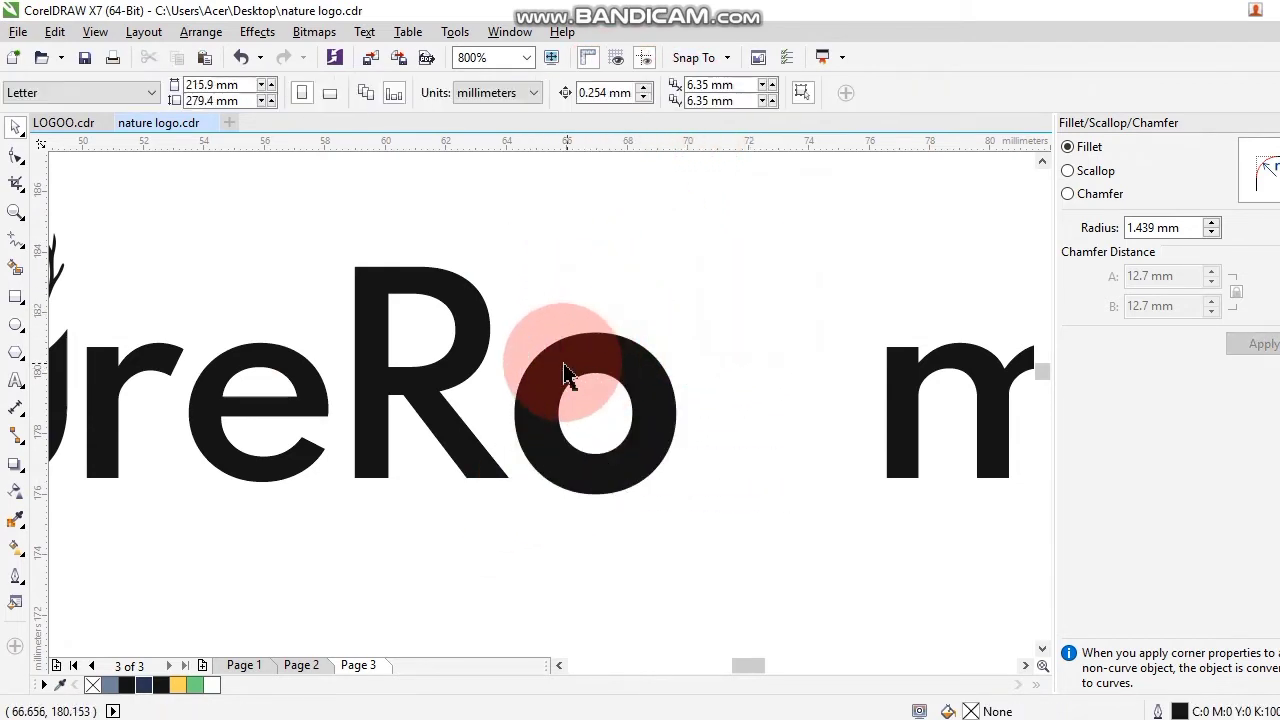
left_click_drag(560, 374, 688, 320)
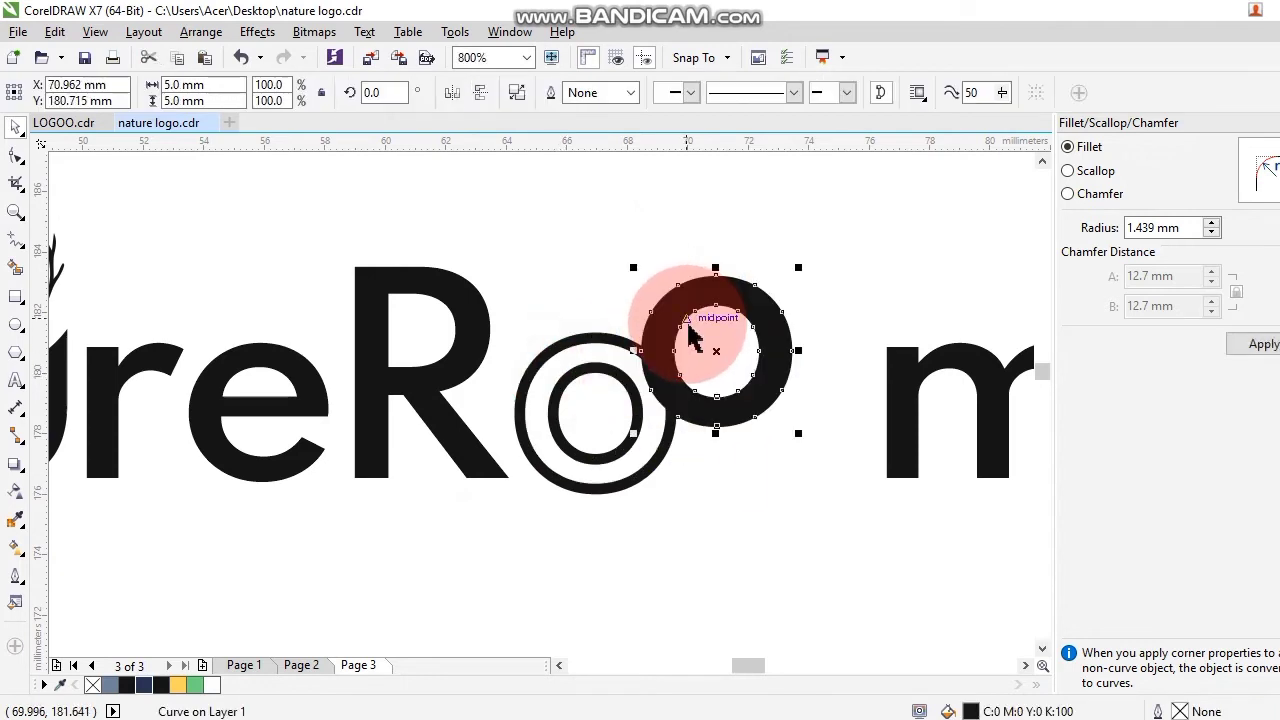
key("Escape")
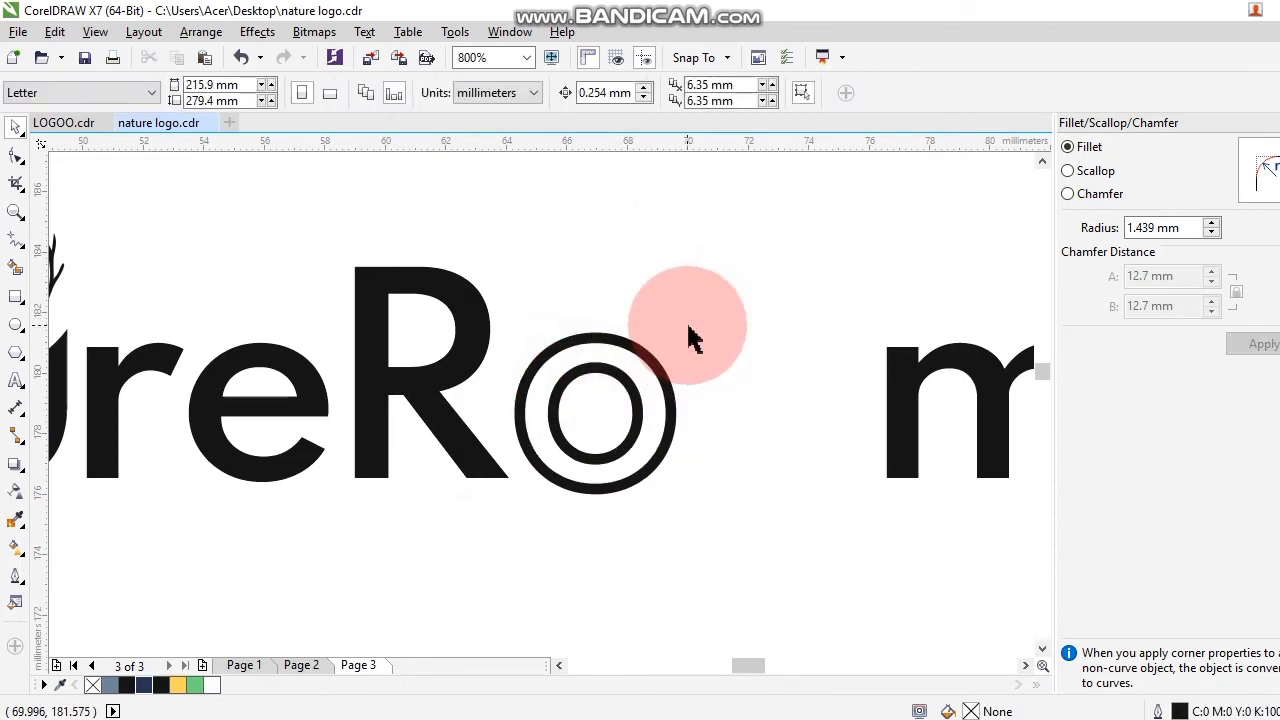
- Draw a thin horizontal rectangle about 7.1 mm by 0.3 mm across the middle of the two rings
left_click(15, 296)
scroll(614, 408, "up", 1)
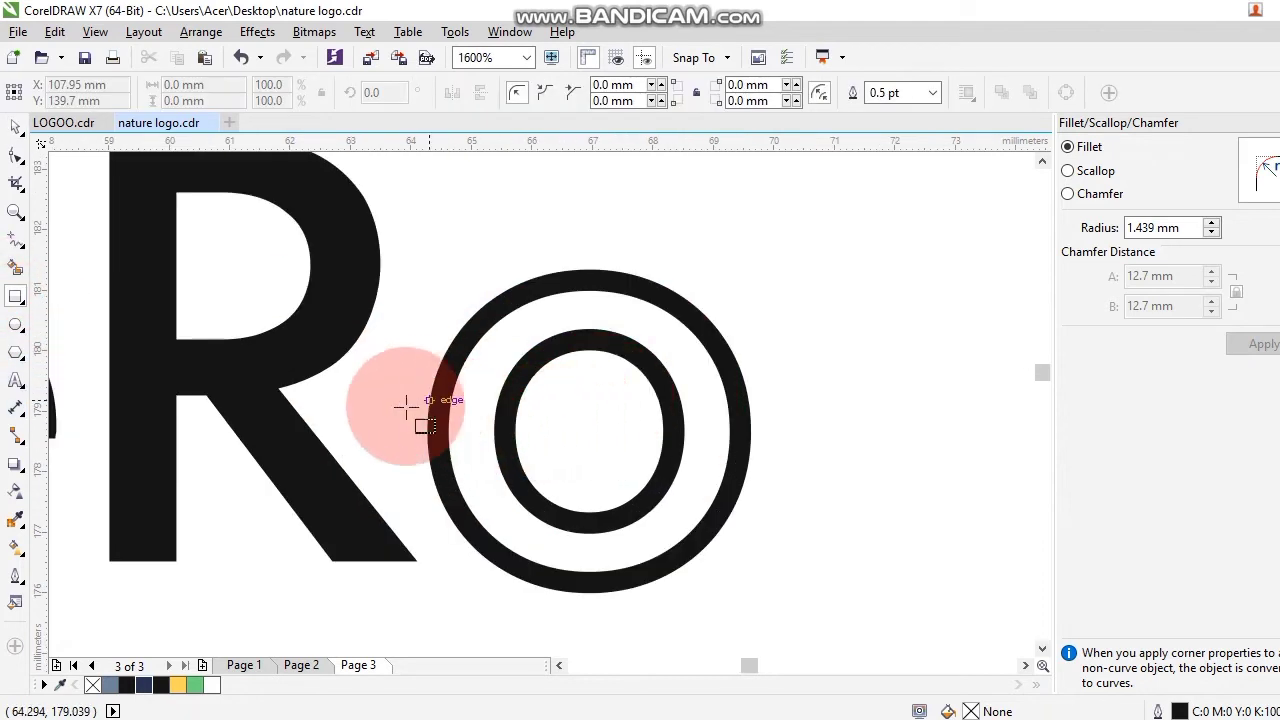
left_click_drag(384, 430, 815, 451)
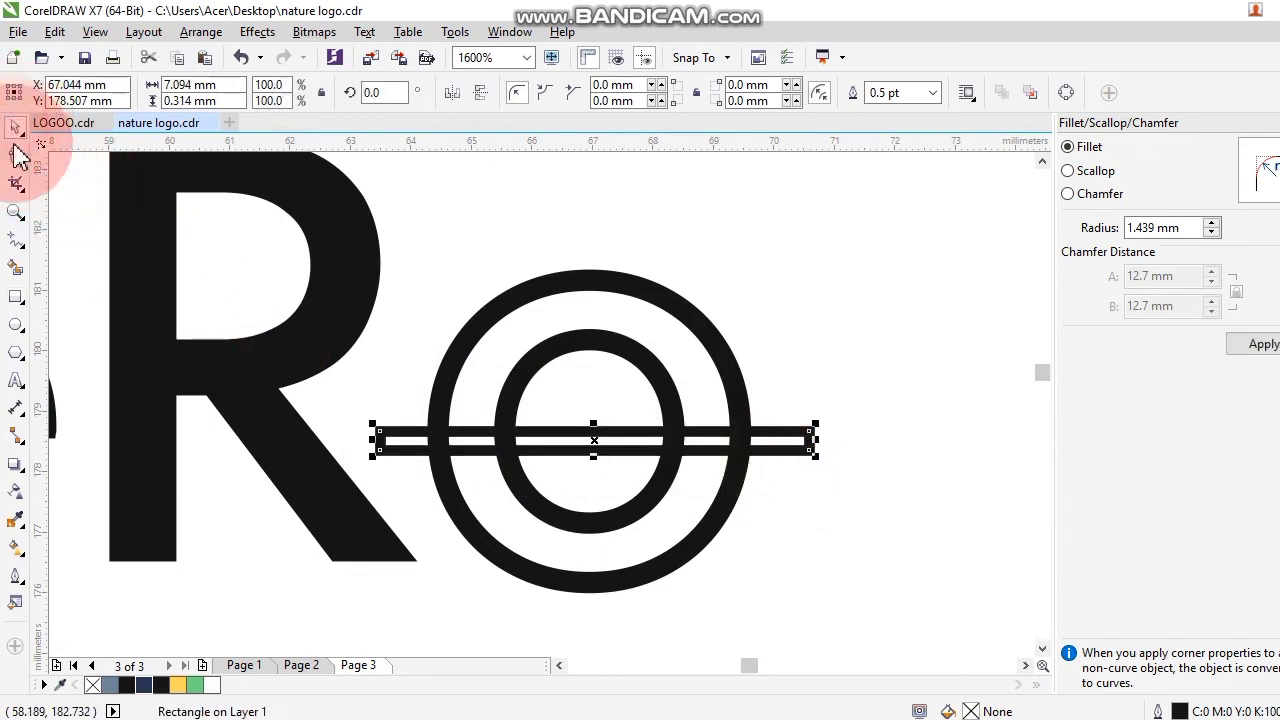
- Trim the concentric rings with the horizontal rectangle and clear the selection
left_click(545, 310)
left_click(526, 290, "shift")
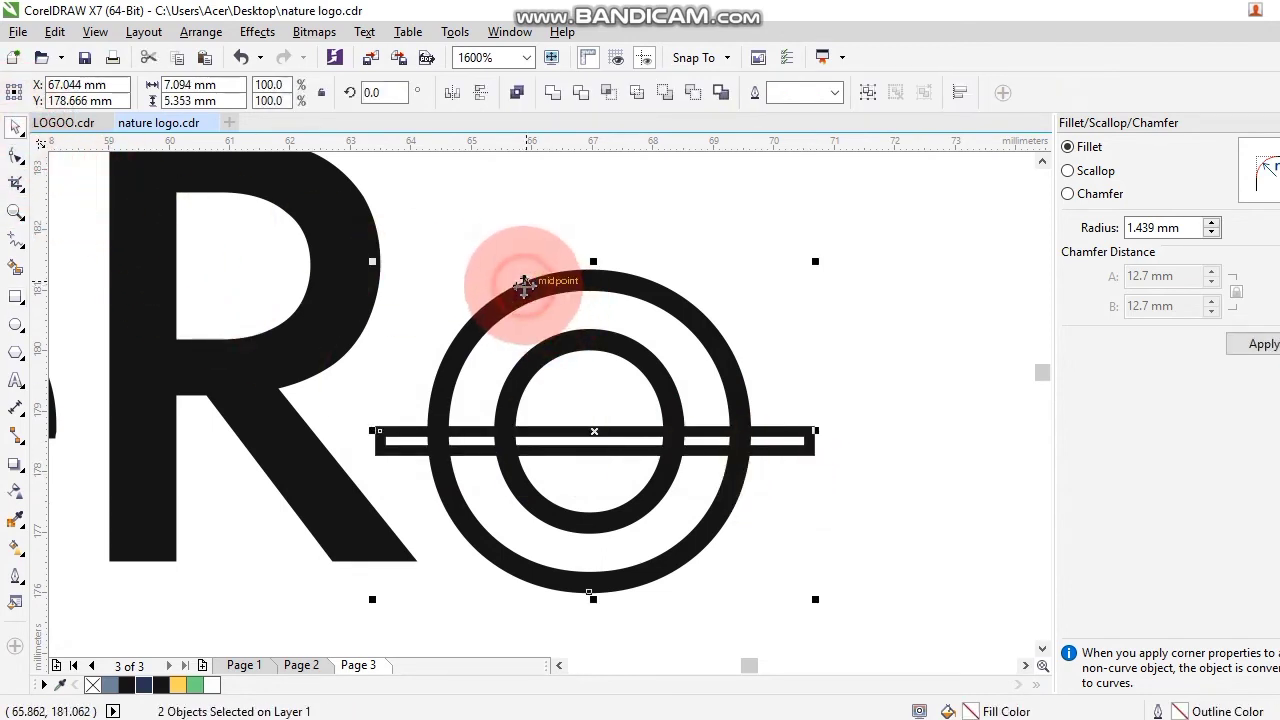
left_click(583, 93)
left_click(1003, 298)
left_click(811, 438)
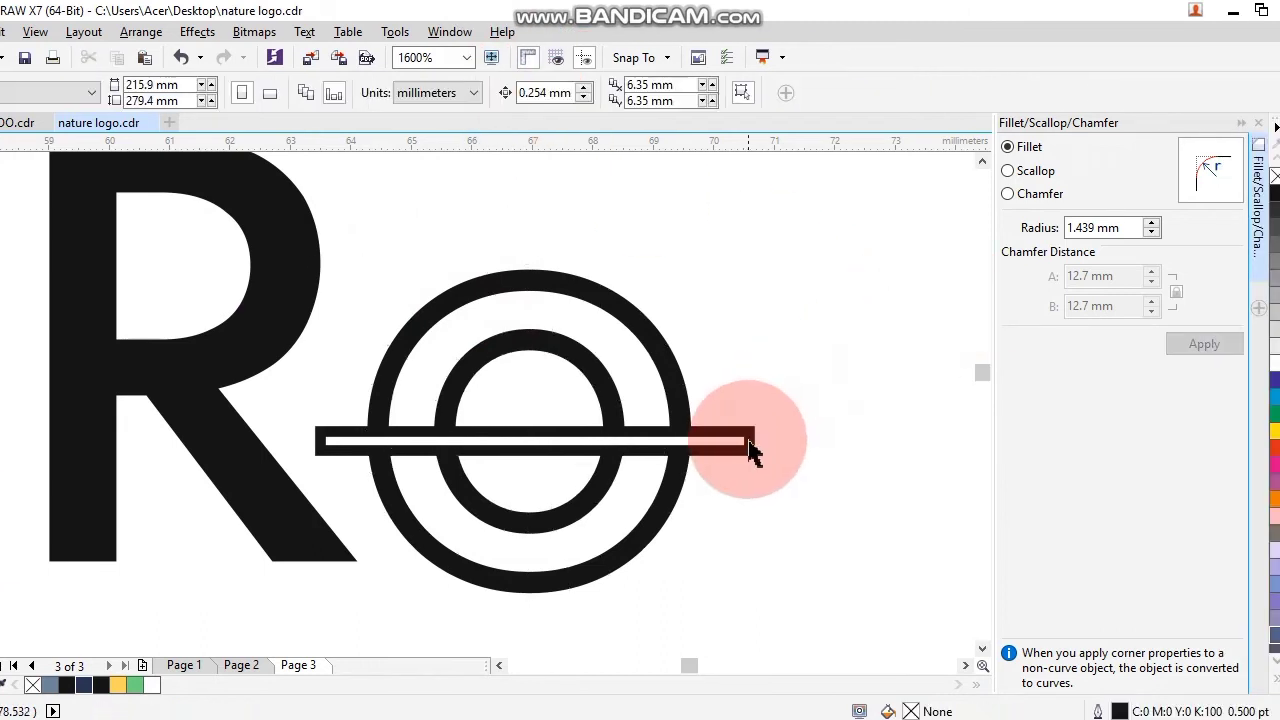
- Shorten the rectangle from both ends to about 1 mm so it spans only the left side between the rings
left_click(633, 453)
left_click_drag(314, 441, 381, 437)
left_click_drag(757, 449, 473, 482)
- Move the short rectangle up about 0.3 mm to bridge the upper ring ends, and give it a black fill without outline
scroll(457, 423, "up", 5)
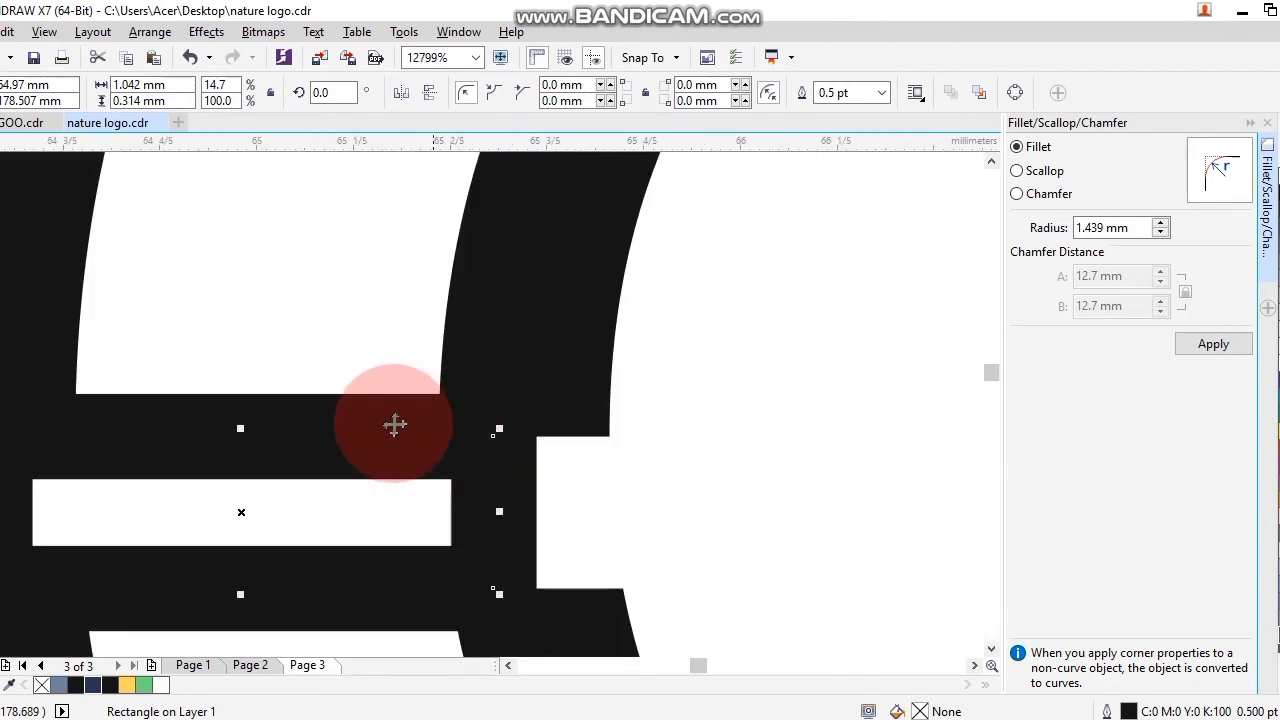
left_click_drag(357, 434, 385, 279)
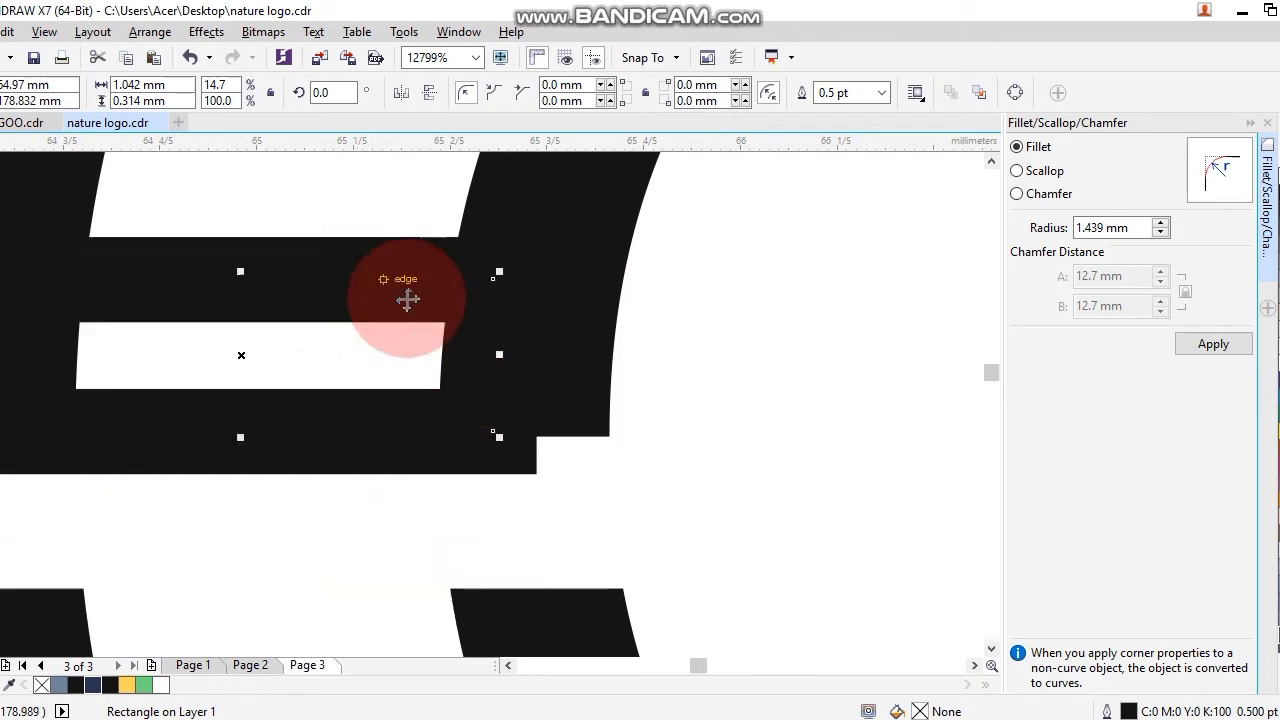
scroll(525, 355, "down", 1)
scroll(328, 422, "up", 1)
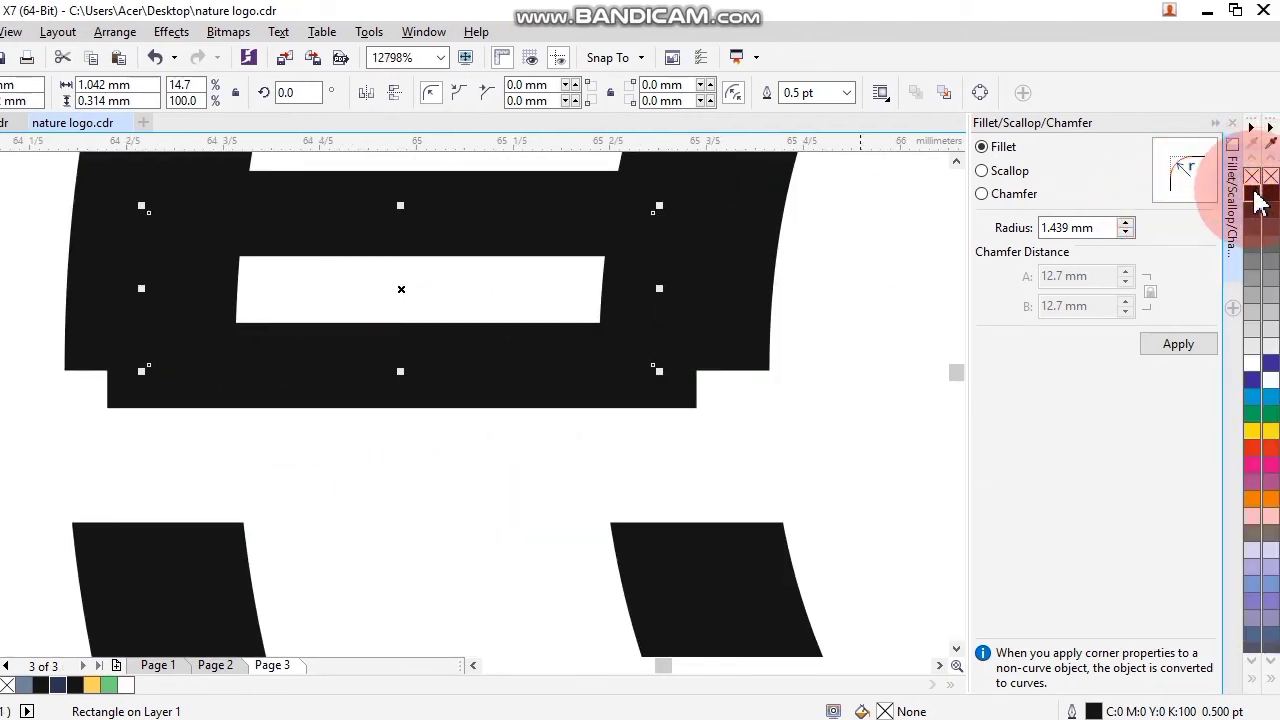
right_click(1252, 178)
left_click(1252, 194)
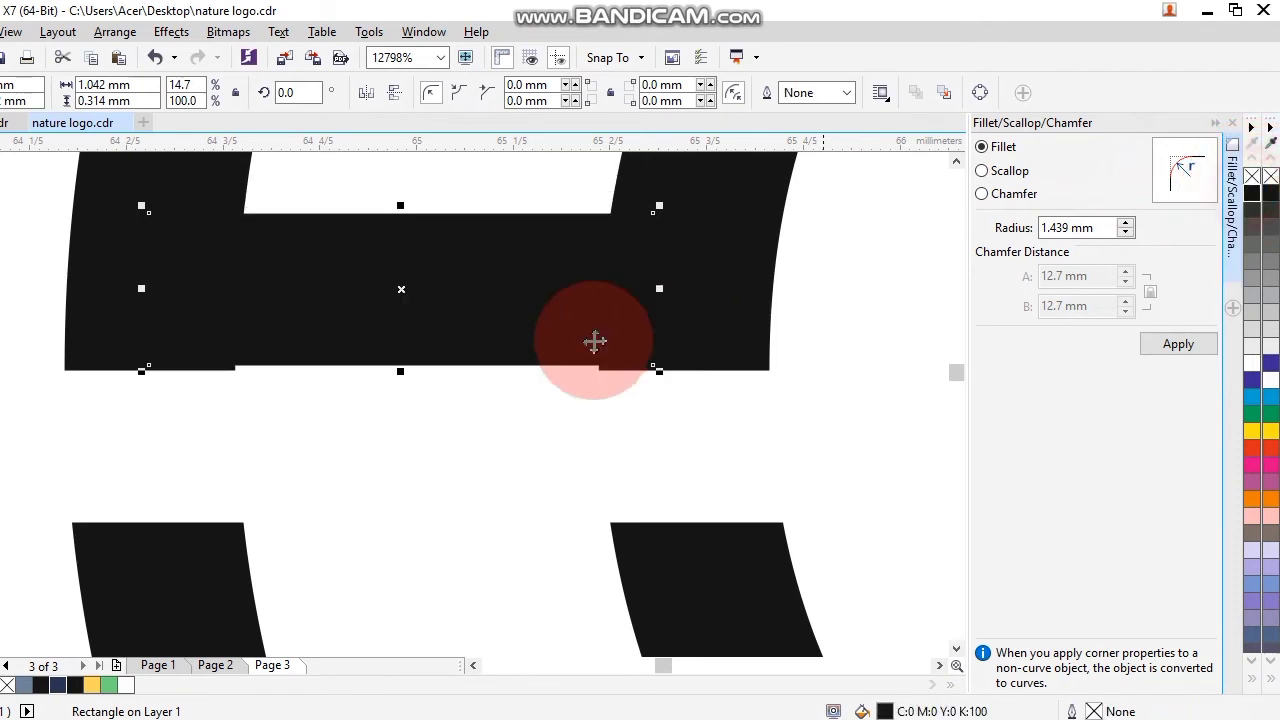
- Duplicate the short black rectangle and place the copy across the lower ring ends on the right side of the double-ring o
scroll(319, 357, "up", 2)
scroll(14, 385, "up", 3)
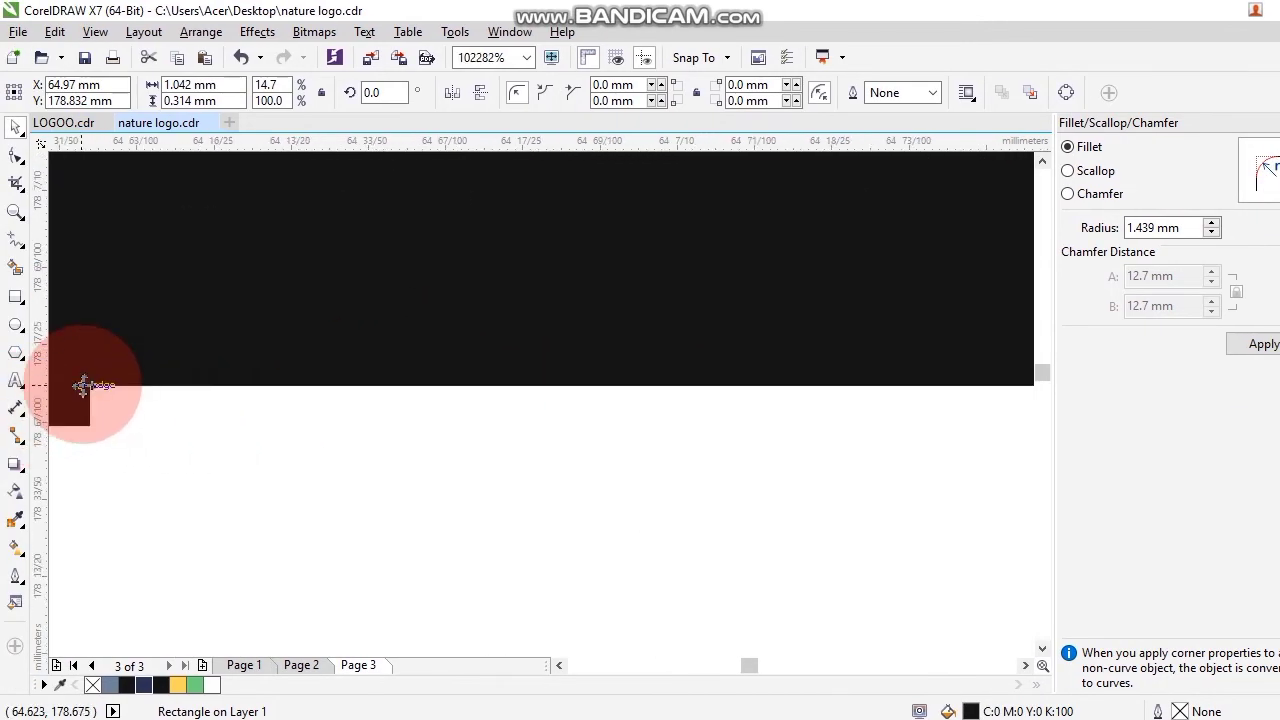
left_click_drag(598, 412, 885, 561)
scroll(566, 517, "down", 6)
scroll(885, 533, "up", 3)
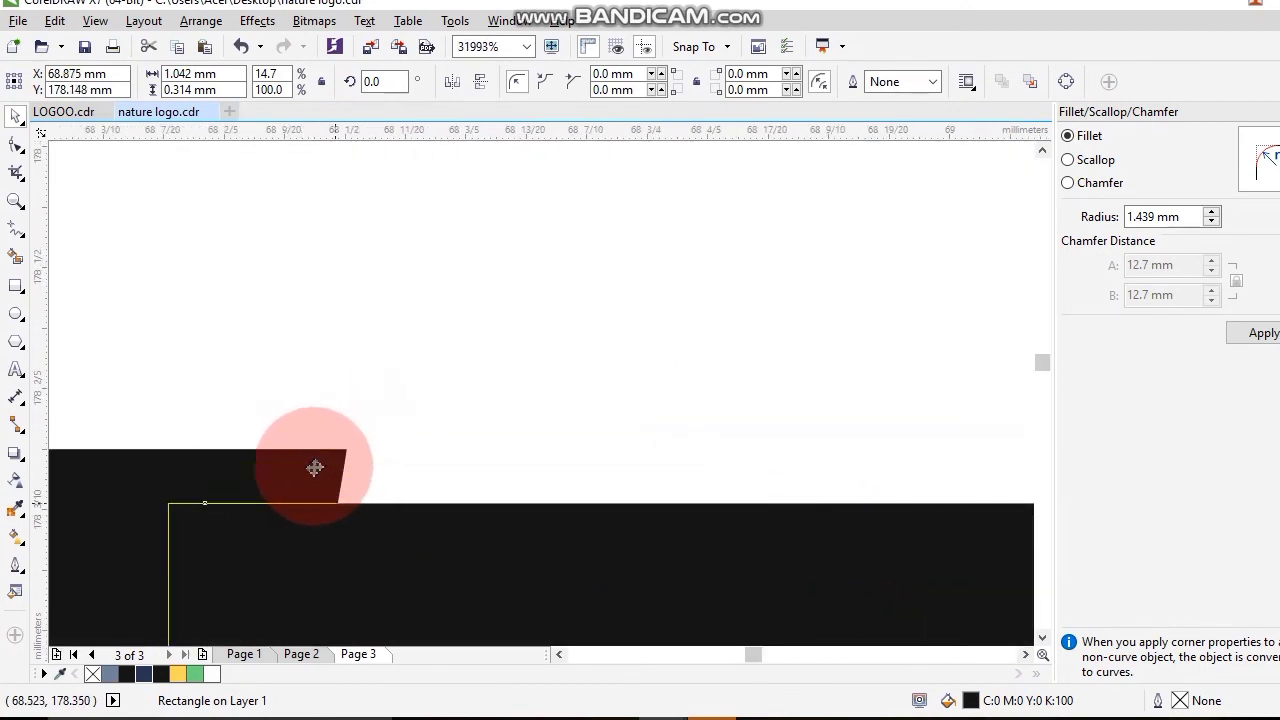
scroll(337, 449, "down", 5)
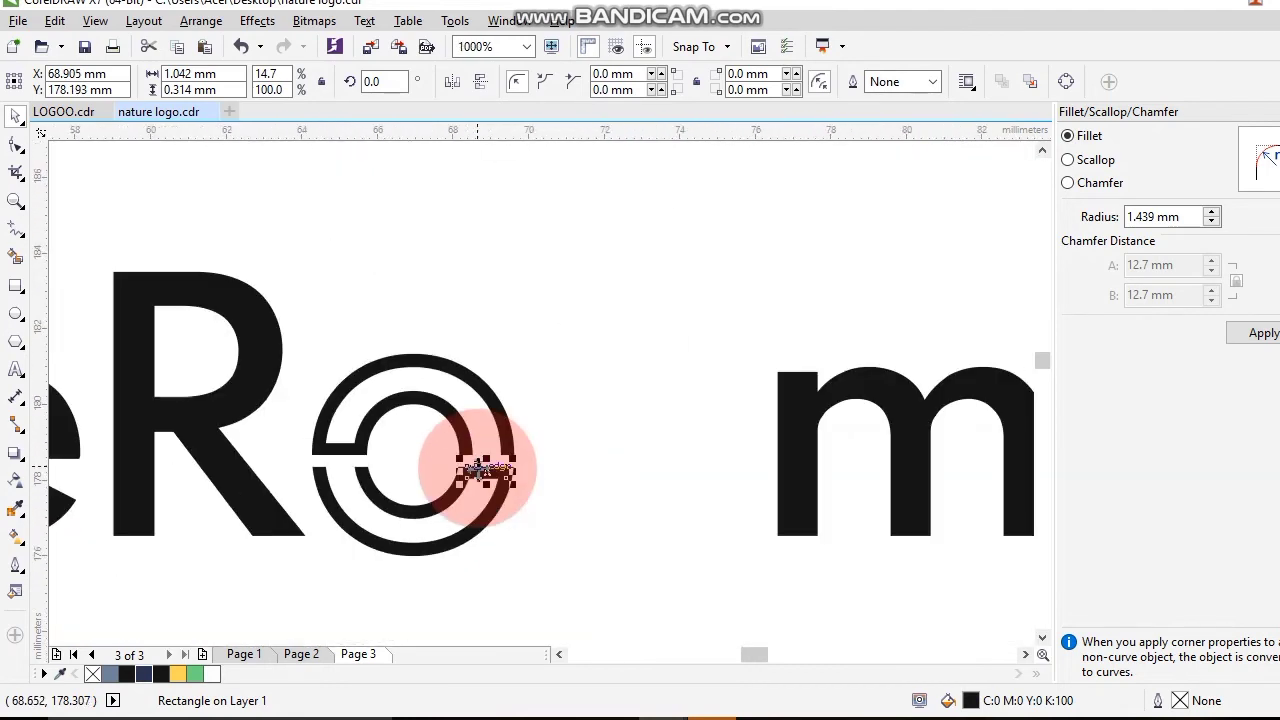
- Weld the rings and both short rectangles into a single o shape and clear the selection
left_click_drag(608, 291, 296, 560)
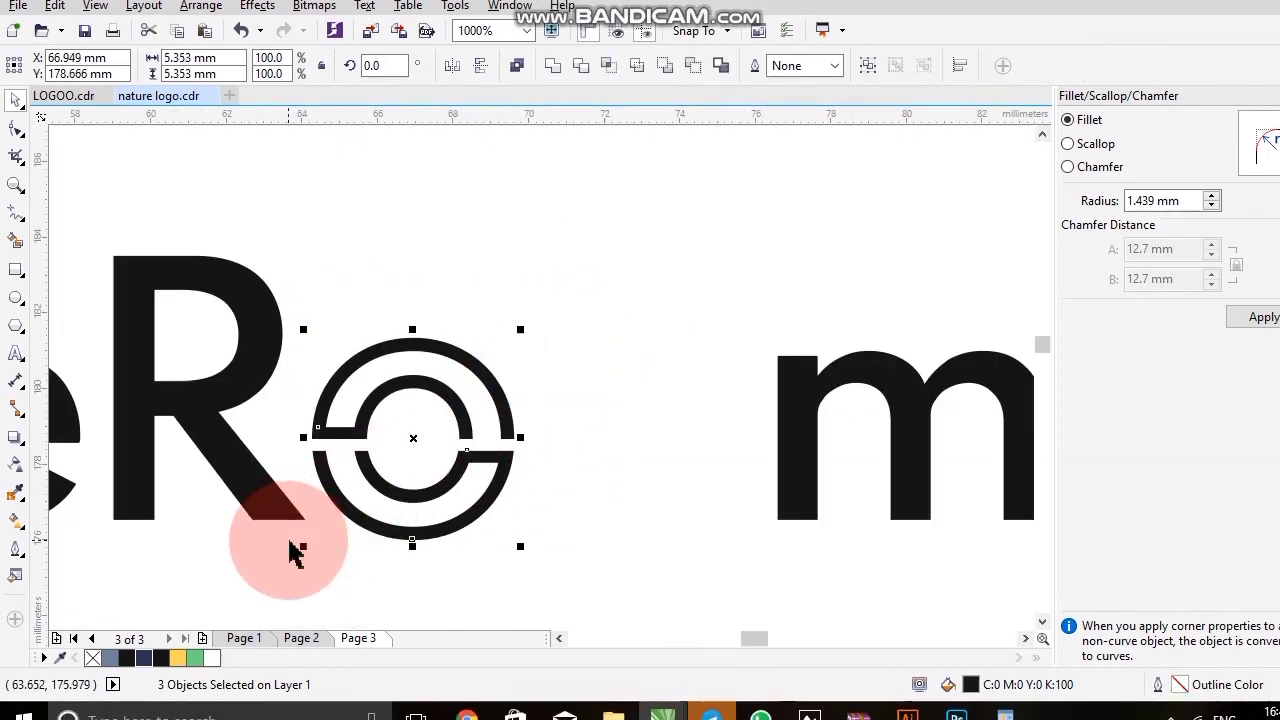
left_click(548, 104)
left_click(571, 363)
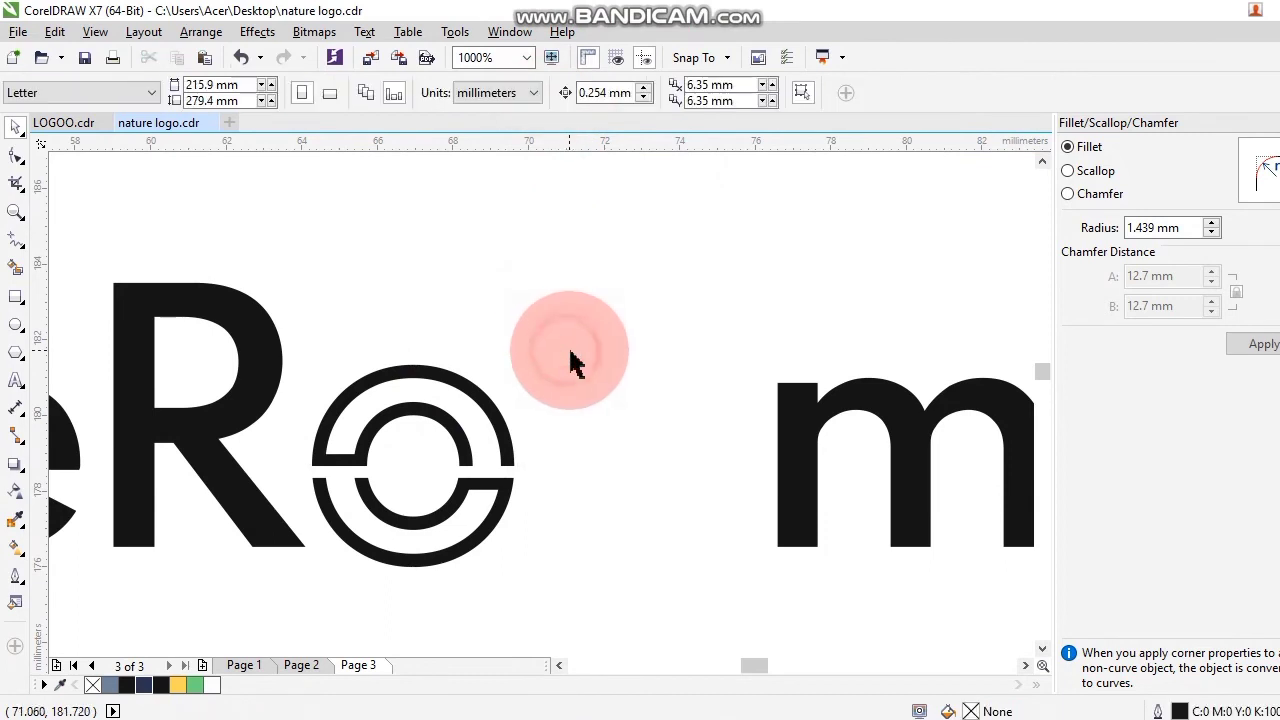
- Move the letter m left so it sits right beside the double-ring o, and deselect it
scroll(571, 363, "down", 3)
scroll(533, 393, "up", 2)
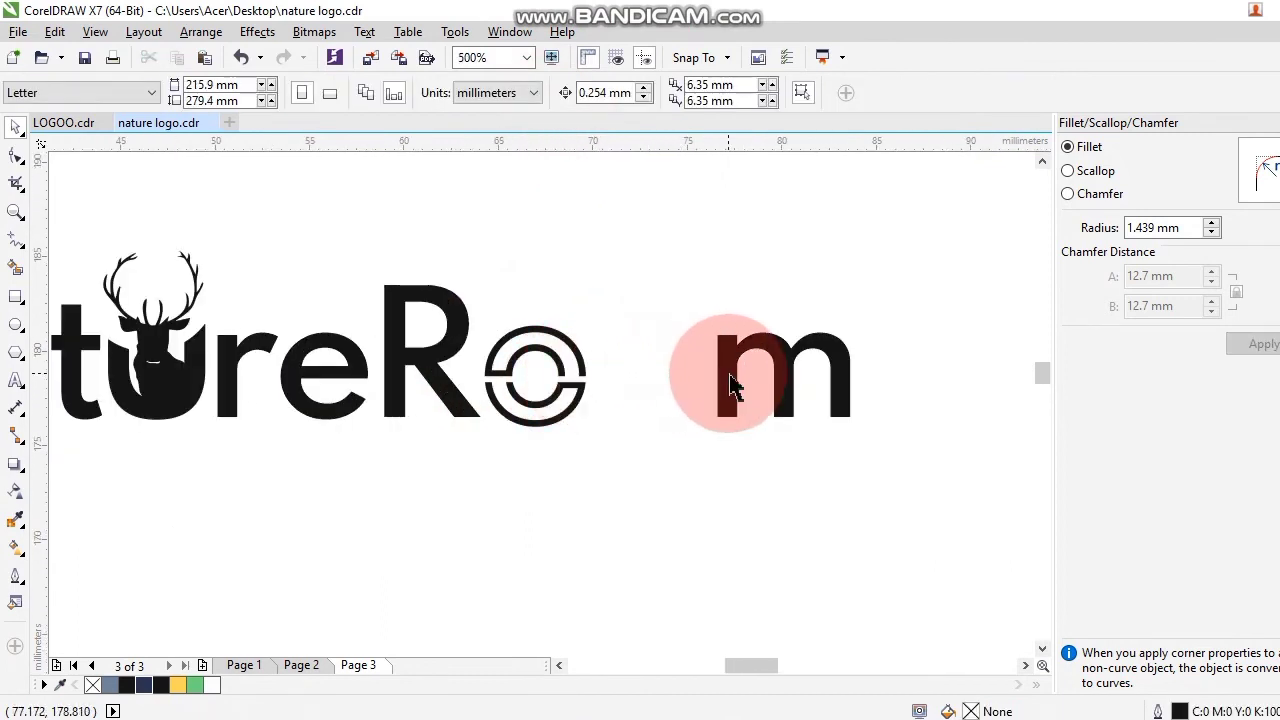
left_click_drag(737, 386, 608, 408)
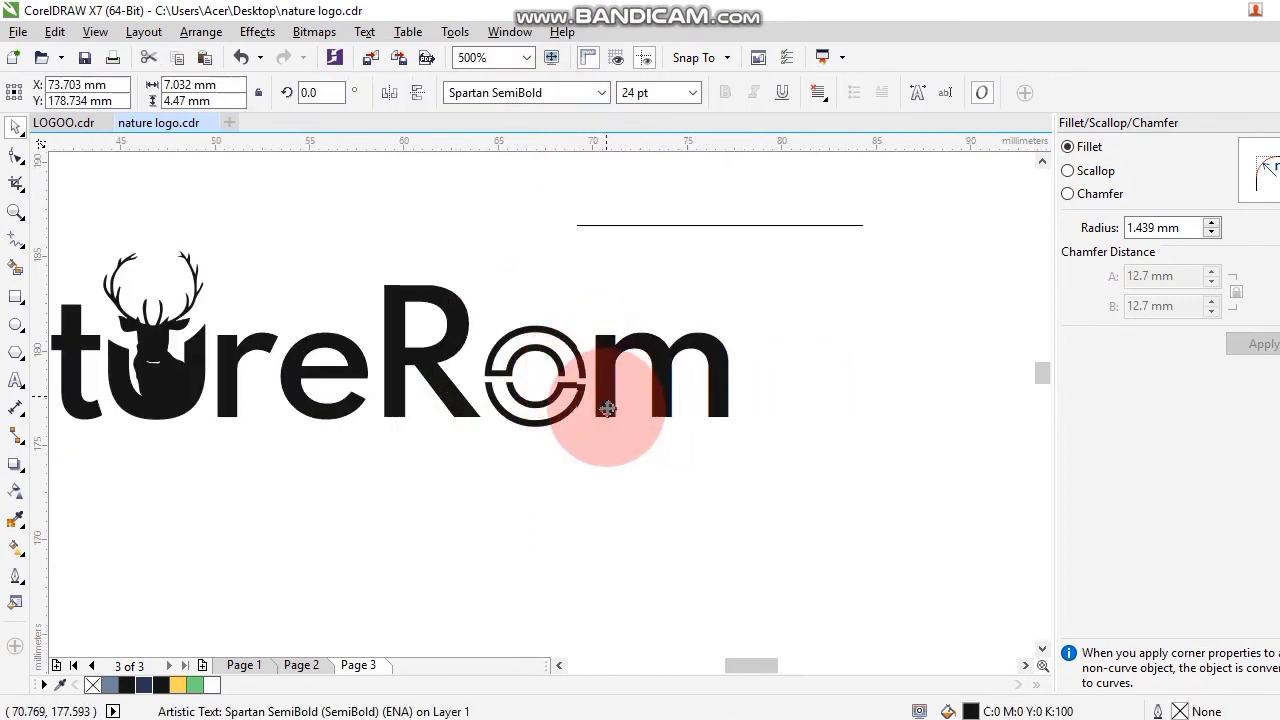
scroll(629, 449, "down", 2)
left_click(600, 440)
scroll(525, 430, "up", 1)
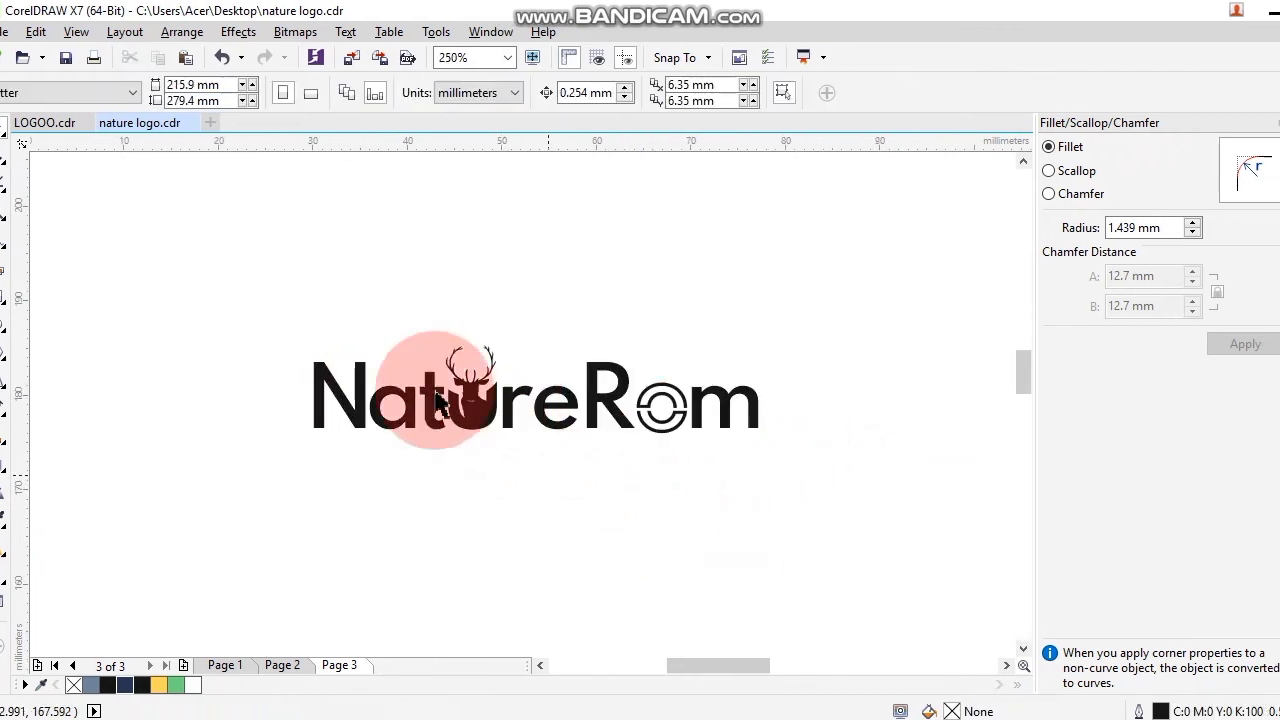
- Select the deer-shaped U and undo its slight move
left_click(490, 408)
left_click(47, 33)
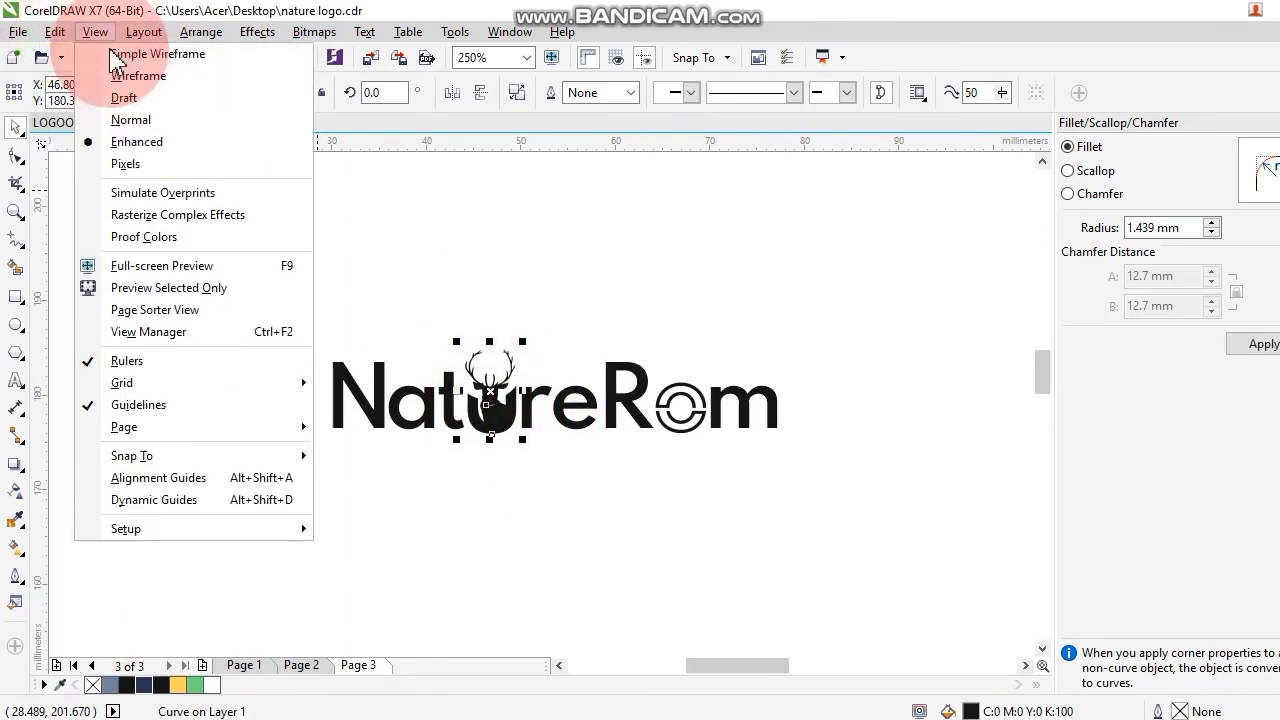
left_click(88, 35)
left_click(52, 32)
left_click(65, 57)
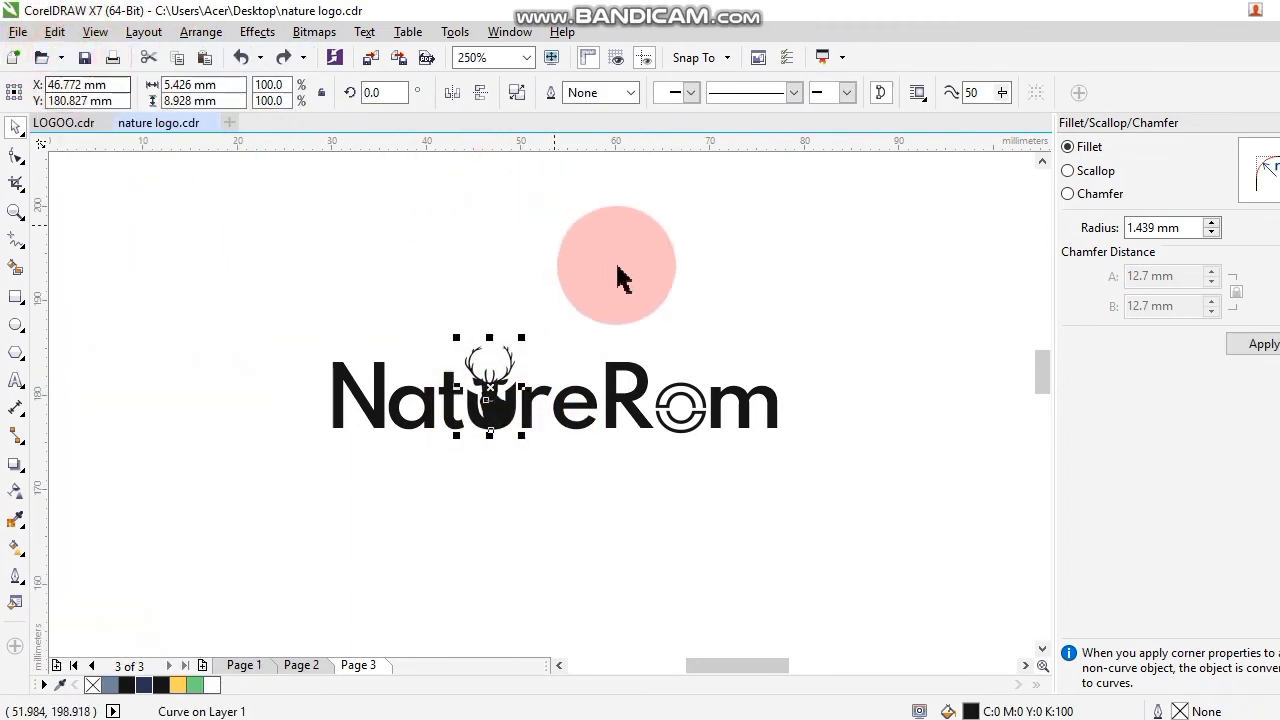
- Add the R, double-ring o and m to the selected deer-shaped U and fill them all with light green
left_click_drag(857, 294, 640, 440)
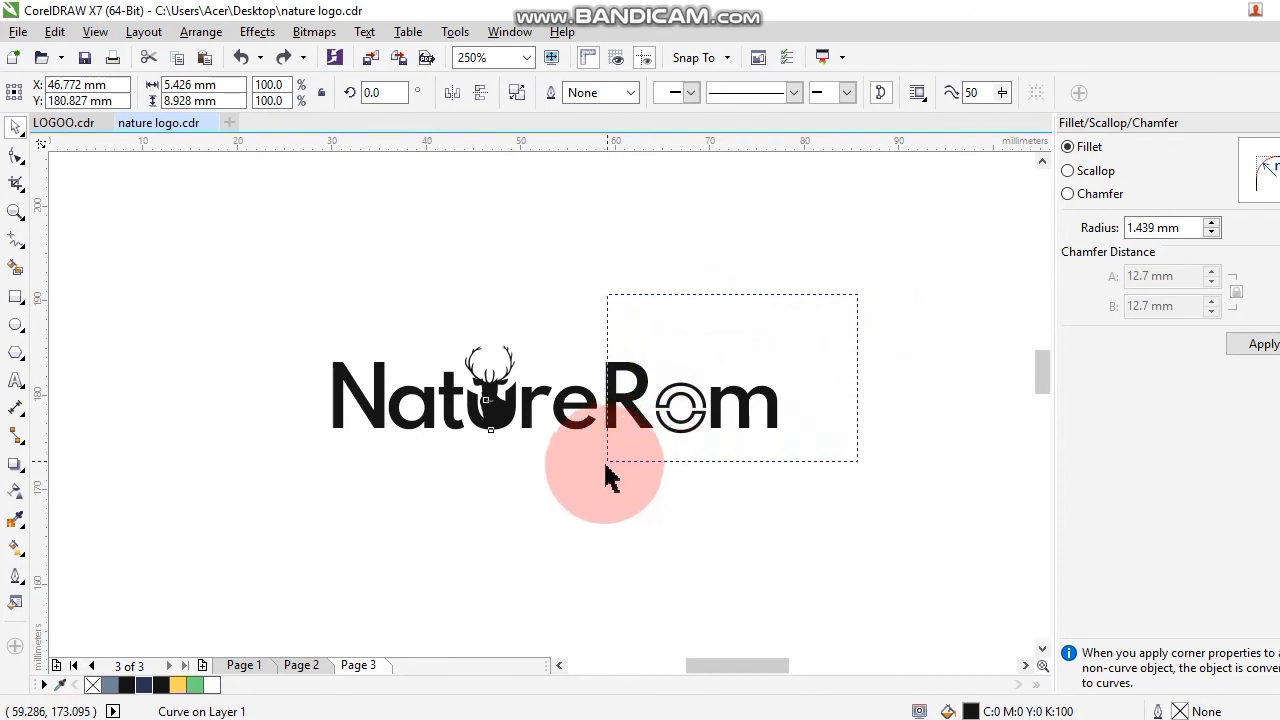
left_click_drag(600, 488, 585, 490)
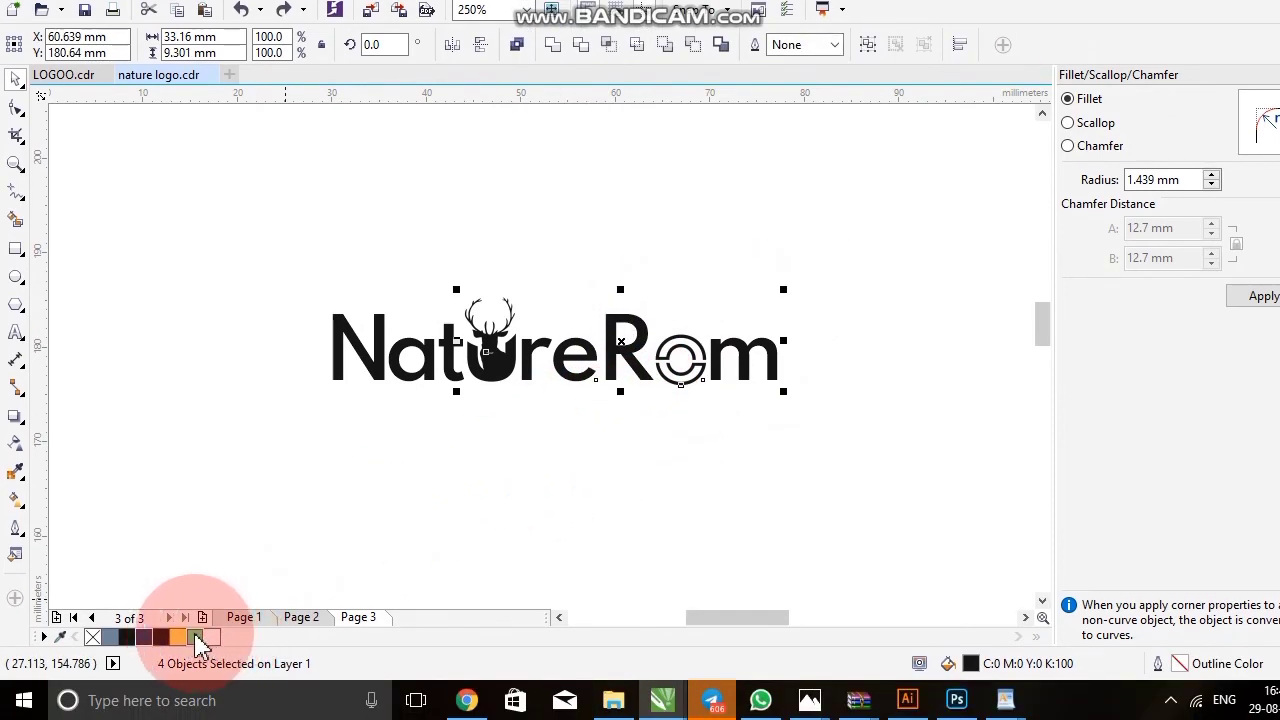
left_click(196, 637)
mouse_move(400, 514)
left_mouse_down()
mouse_move(449, 506)
mouse_move(420, 505)
left_mouse_up()
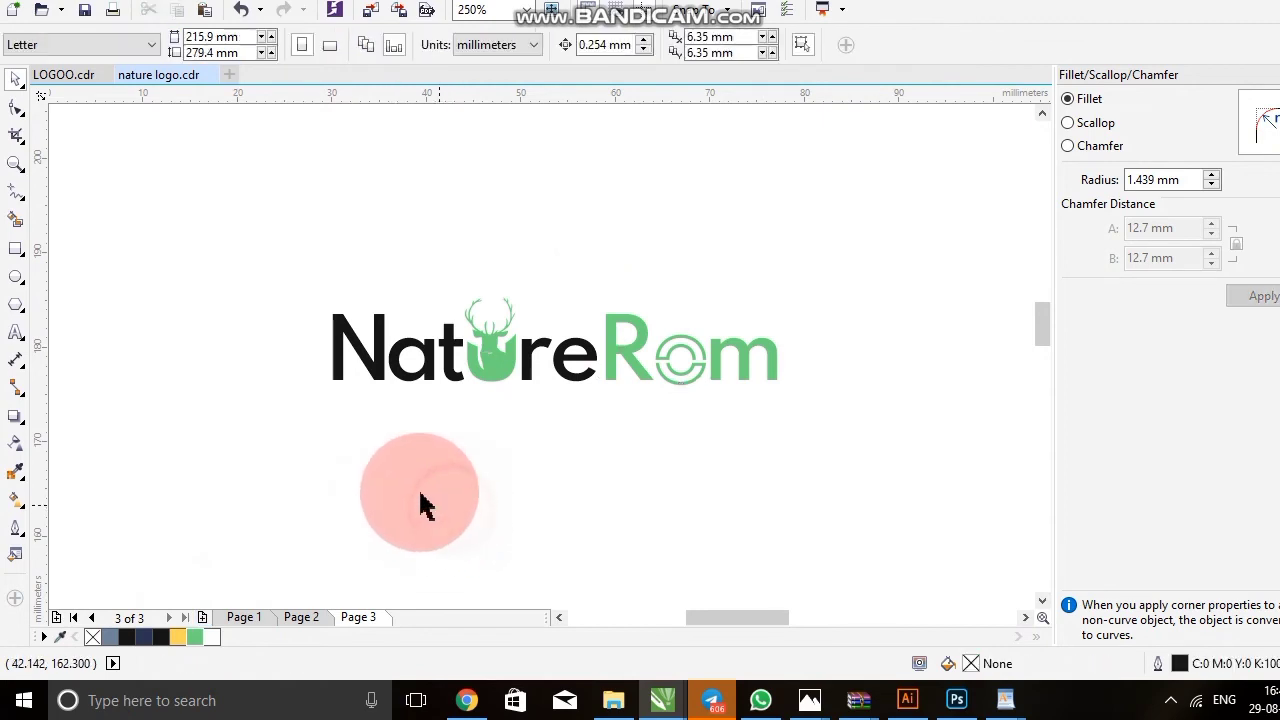
- Fill the letters N, a, t, r and e with dark navy (#293453) and clear the selection
left_click_drag(241, 270, 472, 478)
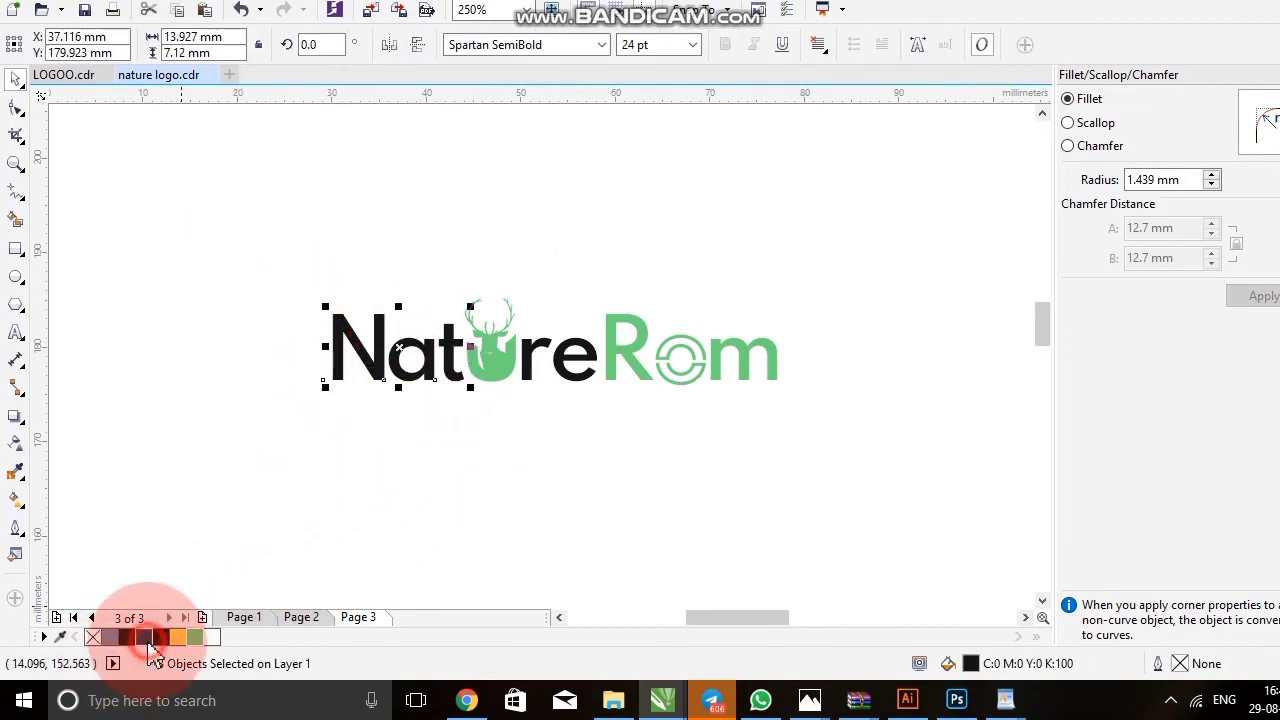
left_click(147, 642)
left_click(514, 309)
left_click_drag(519, 255, 609, 423)
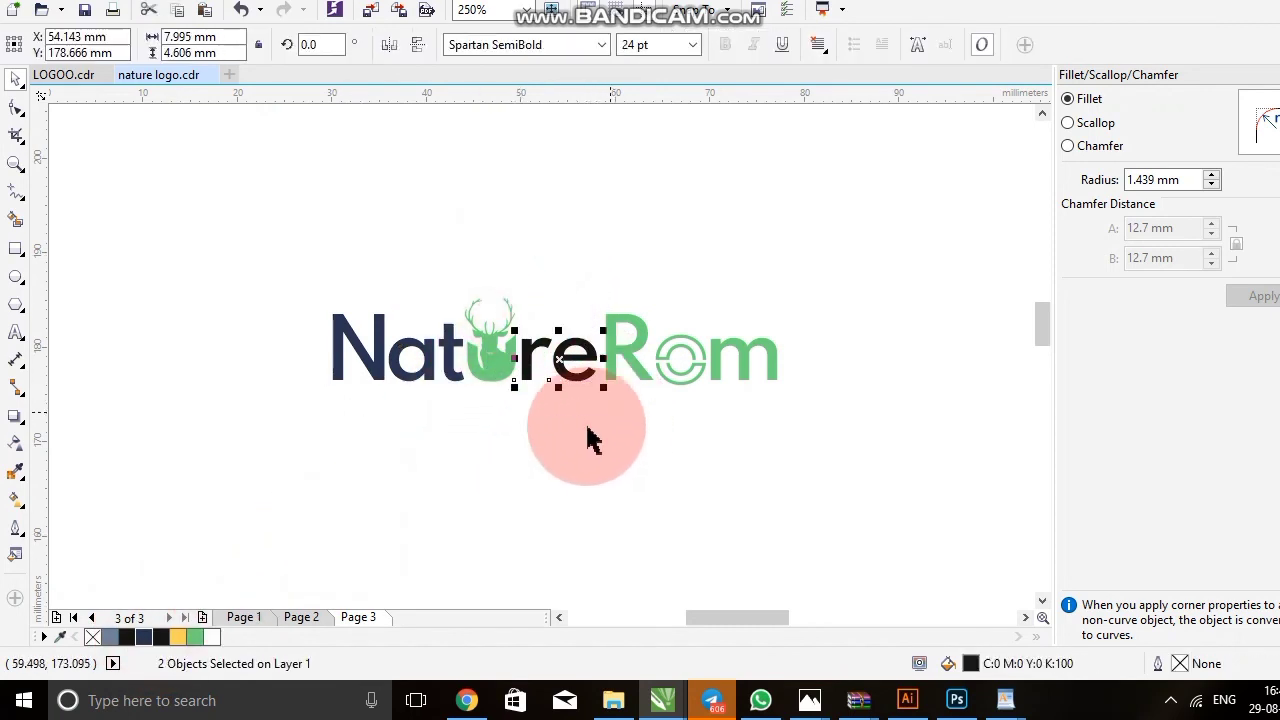
left_click(315, 495)
- Try shifting the letter e slightly closer to the r, and undo the move
scroll(551, 363, "up", 4)
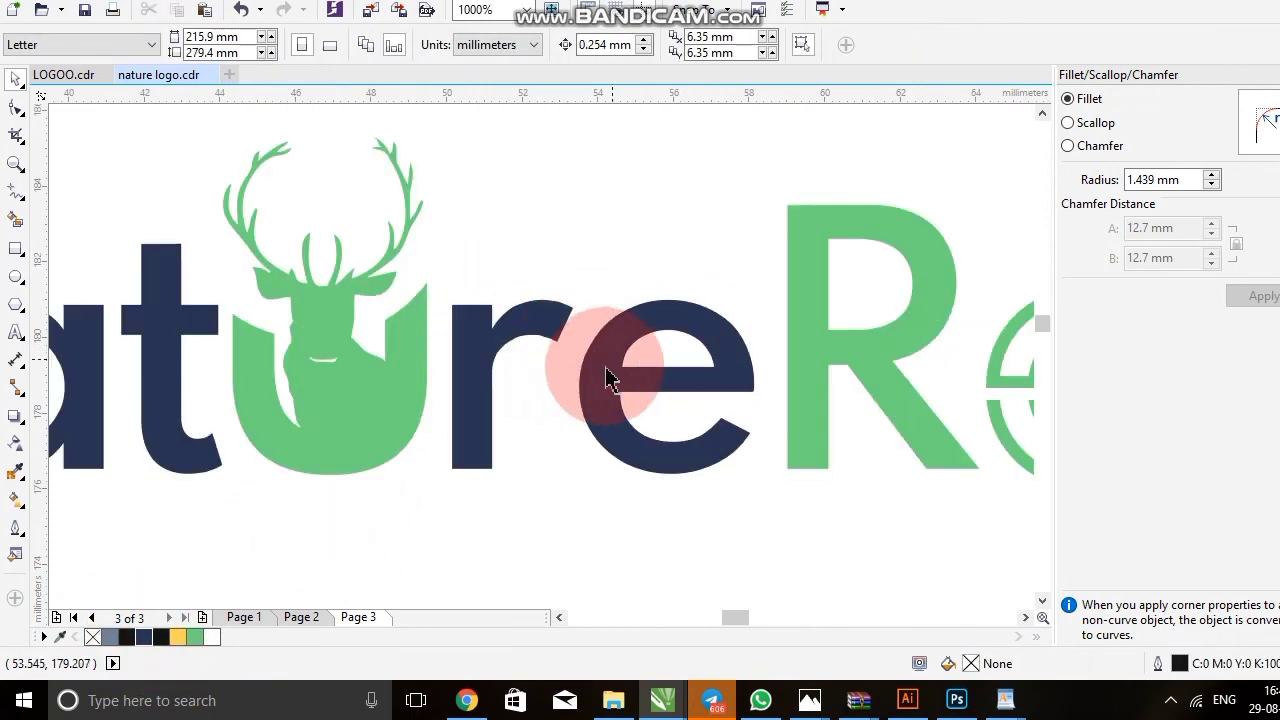
left_click(608, 378)
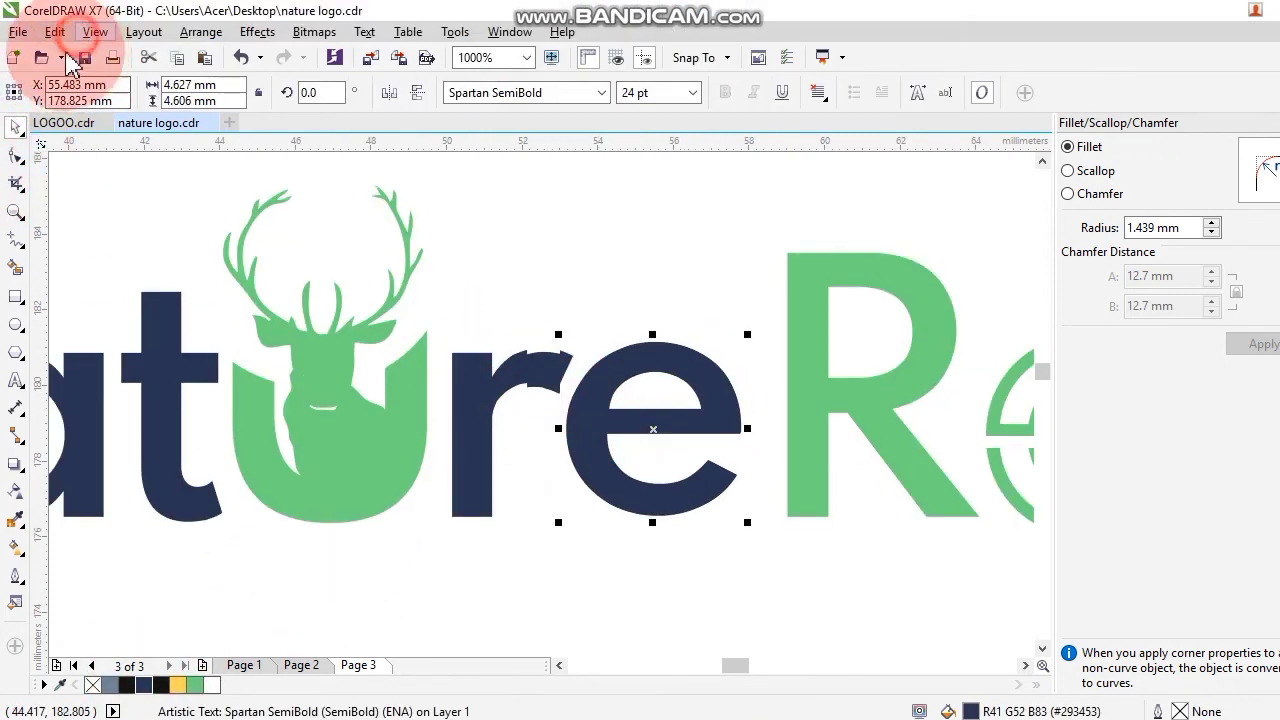
left_click(55, 32)
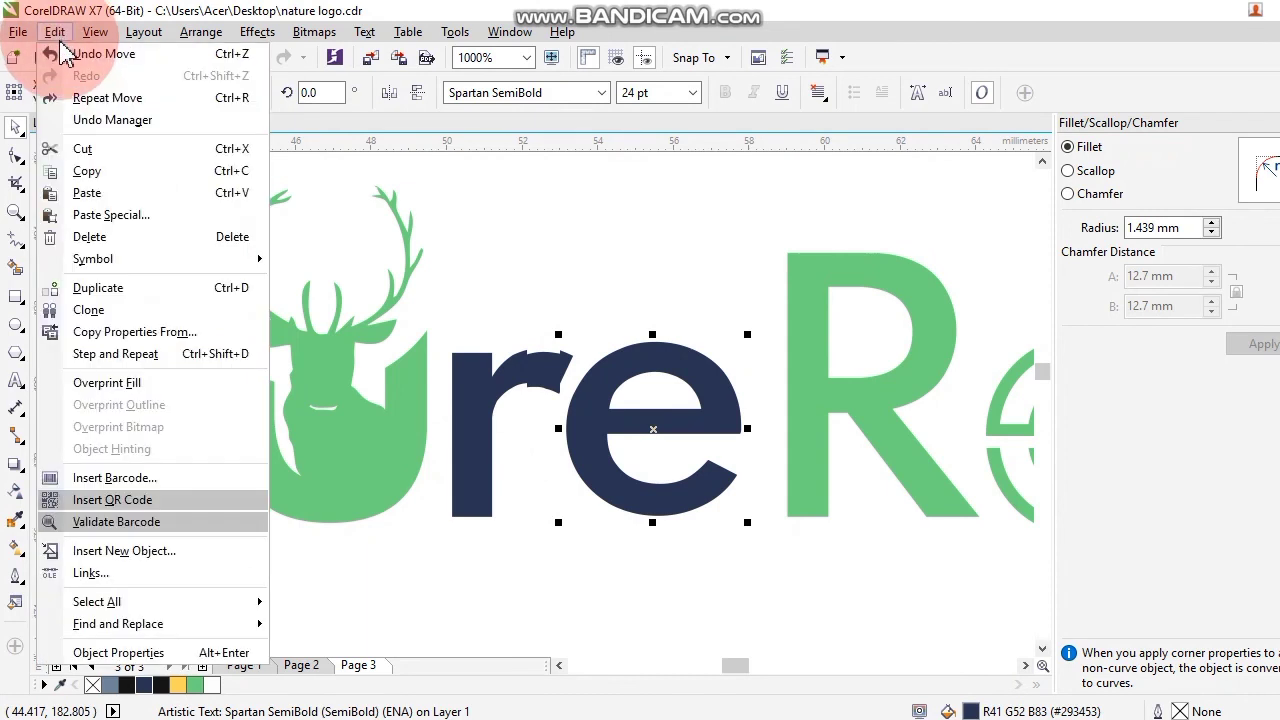
left_click(62, 64)
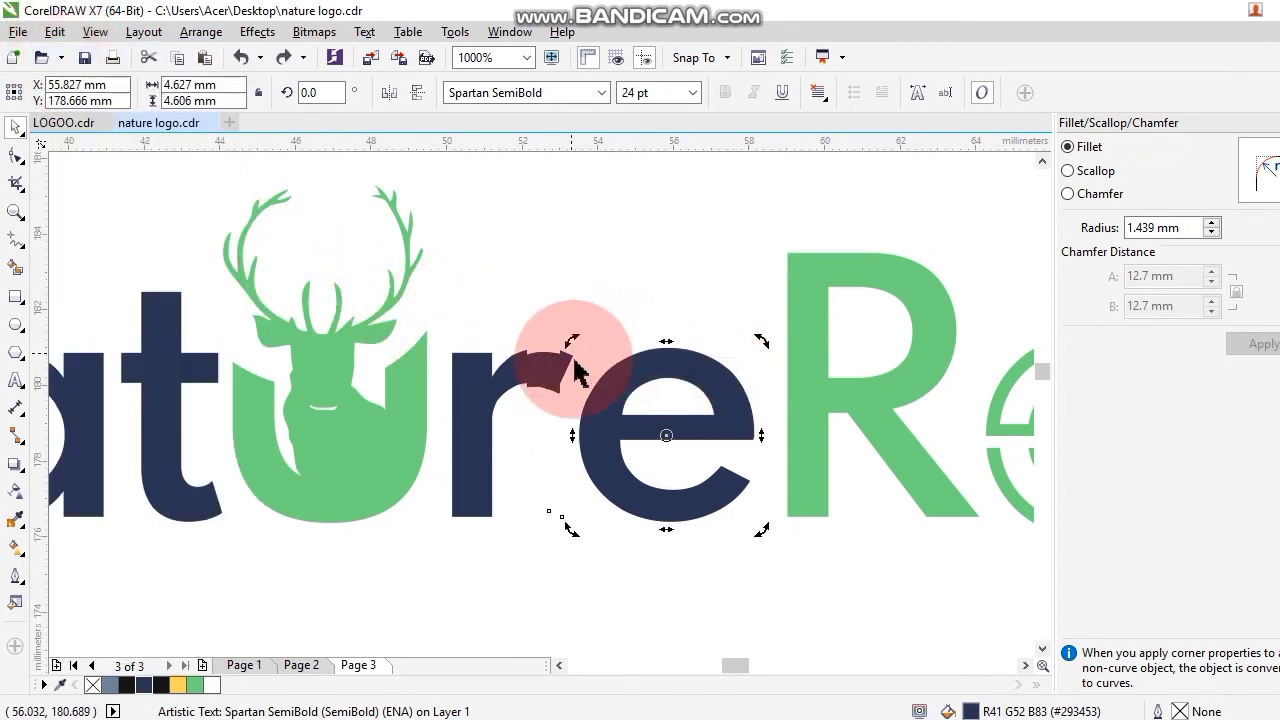
- Rotate the letter e counterclockwise so its crossbar slants upward to the right, and deselect it
left_click_drag(568, 340, 449, 458)
left_click(528, 545)
scroll(464, 433, "down", 1)
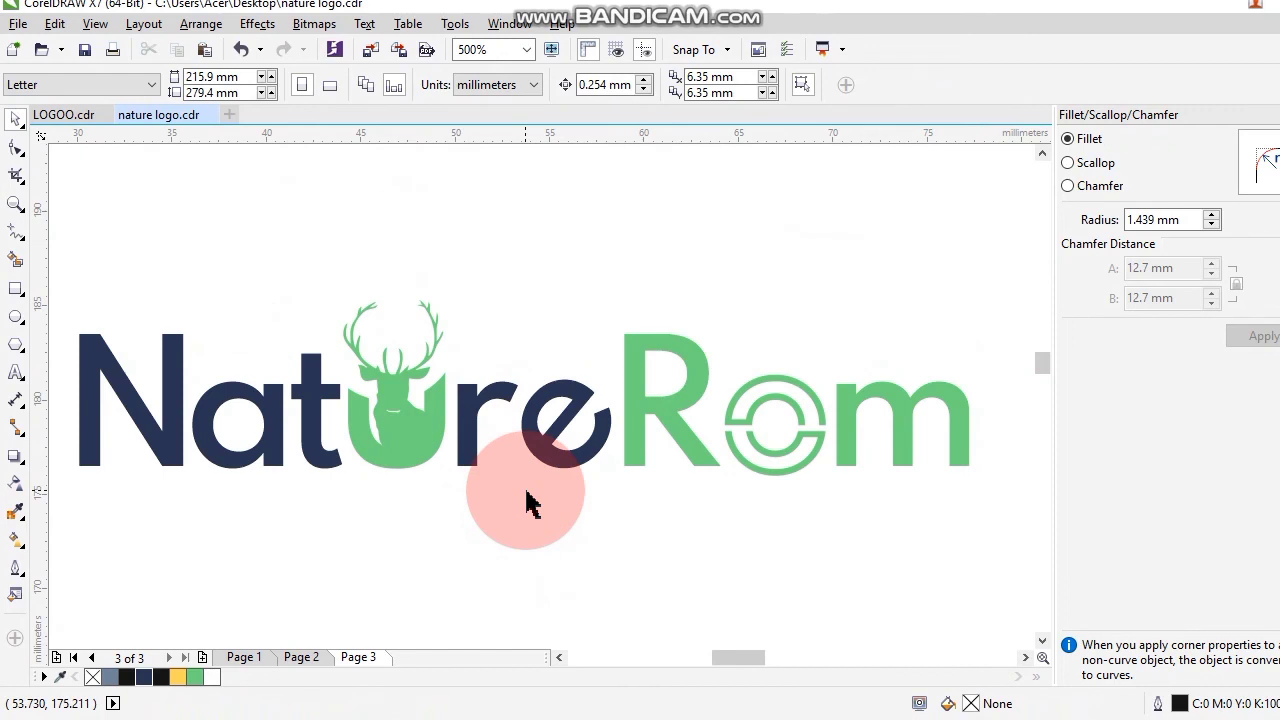
- Delete the small leftover grey fragments lying outside the page, to the left of the logo
scroll(528, 503, "down", 2)
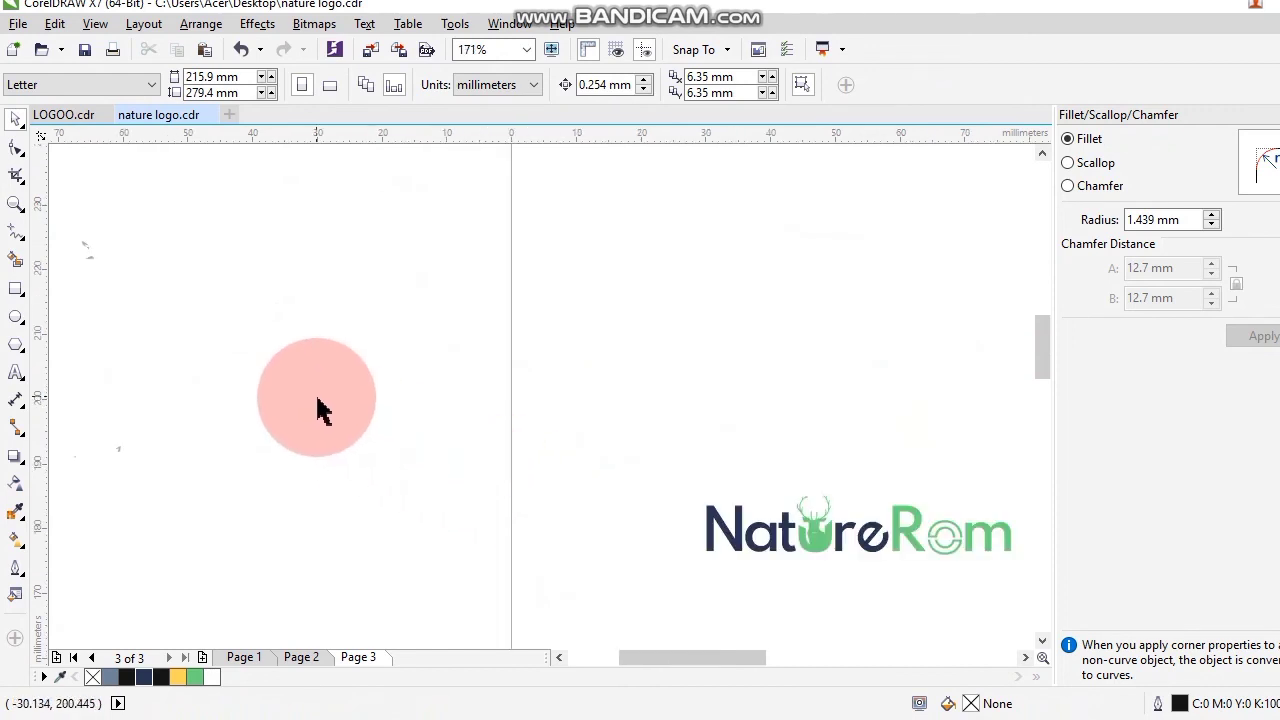
scroll(314, 400, "down", 2)
scroll(314, 400, "down", 1)
left_click_drag(132, 259, 388, 606)
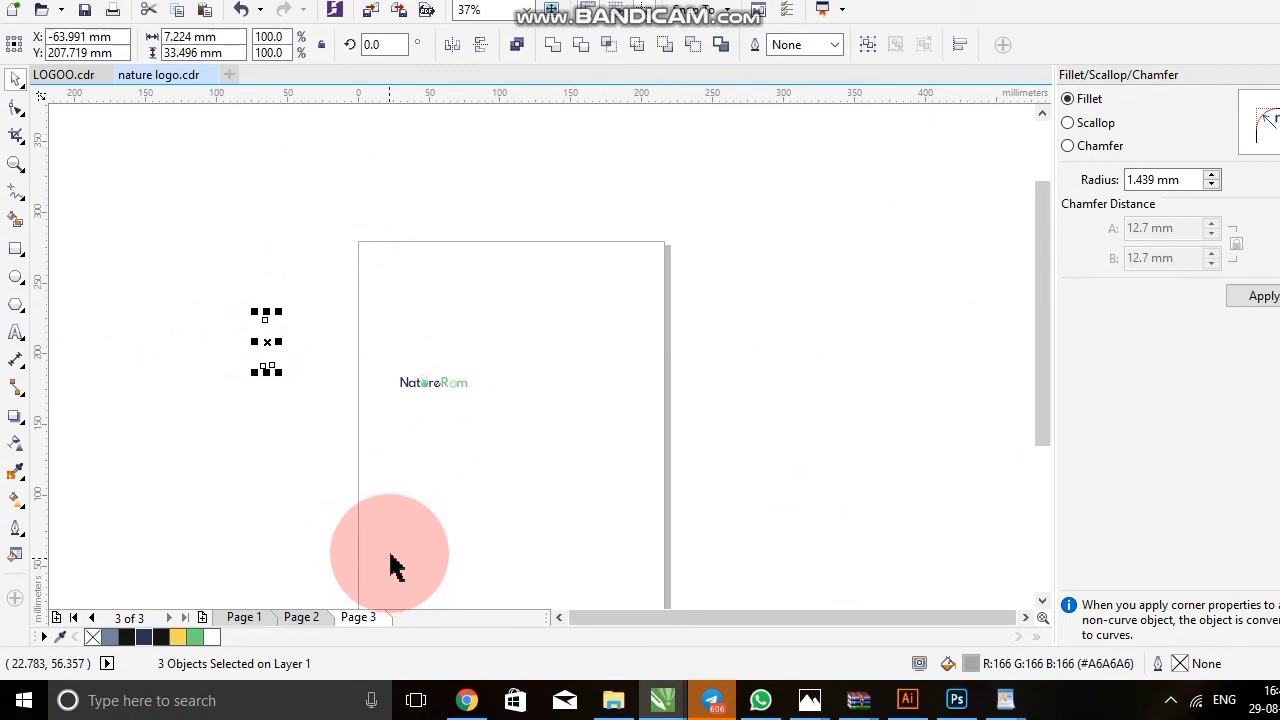
left_click(392, 566)
key("F4")
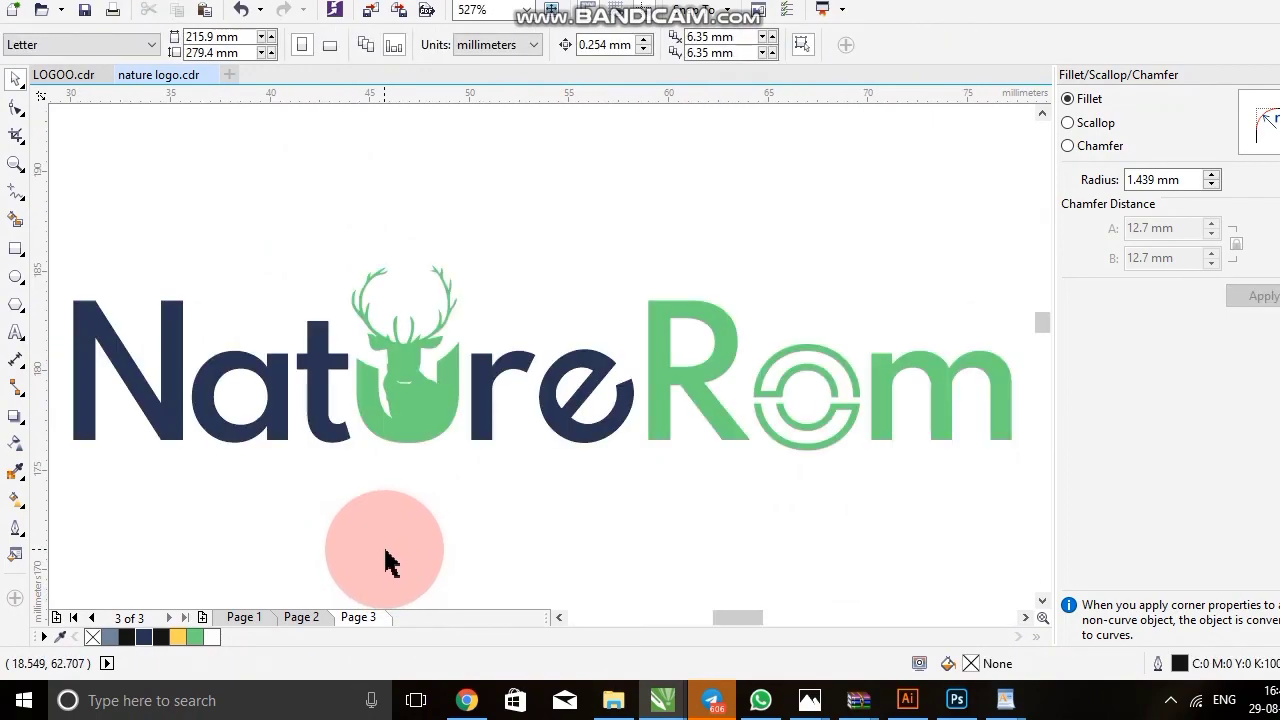